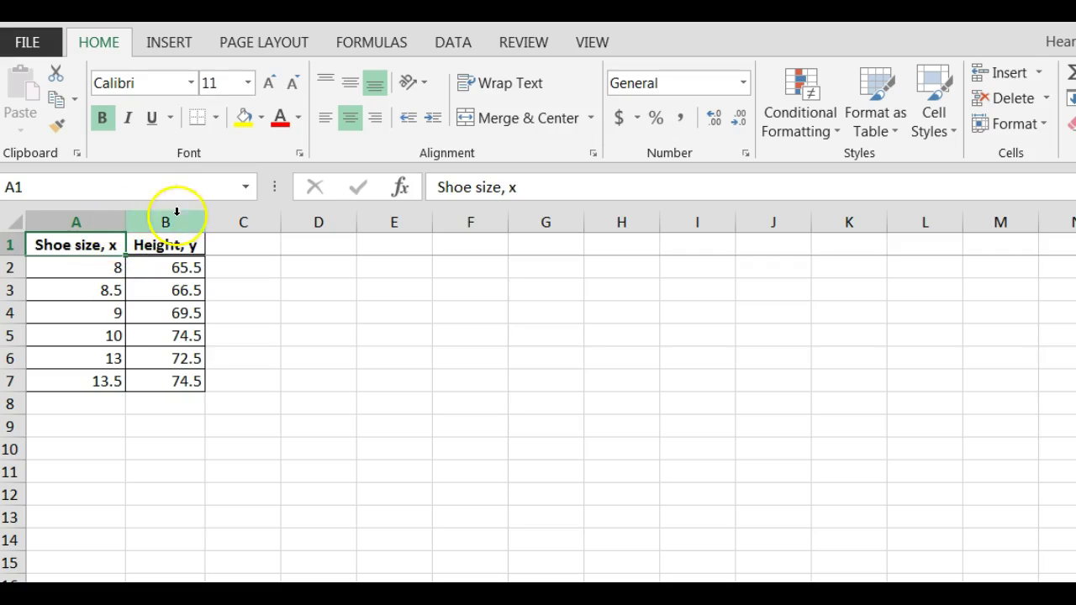
Select the shoe size and height data in A1:B7 and insert a plain scatter chart.
{"action": "left_click", "coordinate": [80, 249]}
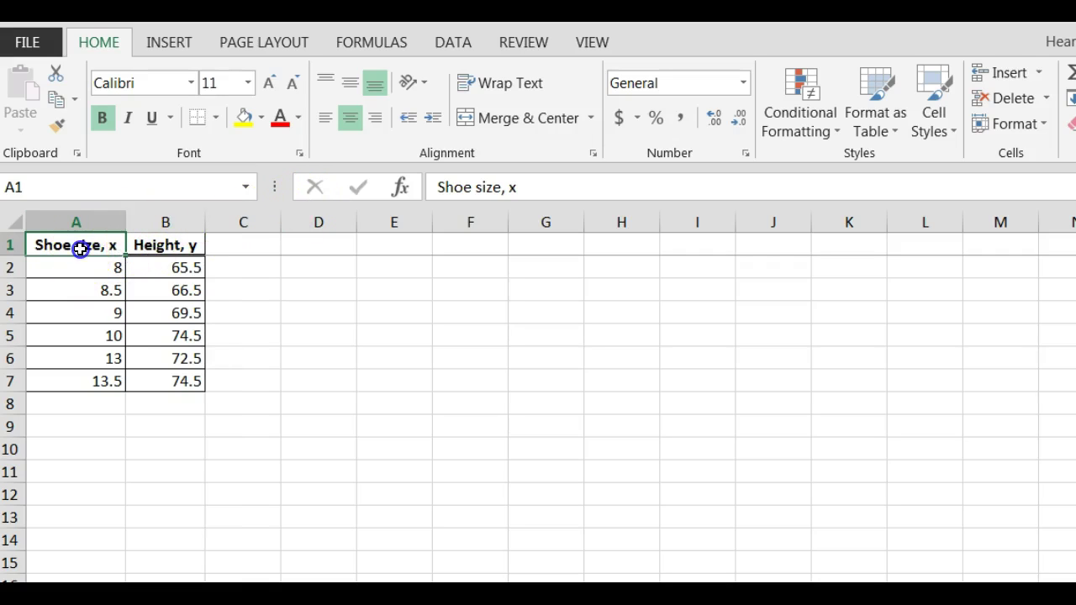
{"action": "left_click_drag", "start_coordinate": [80, 249], "coordinate": [159, 378]}
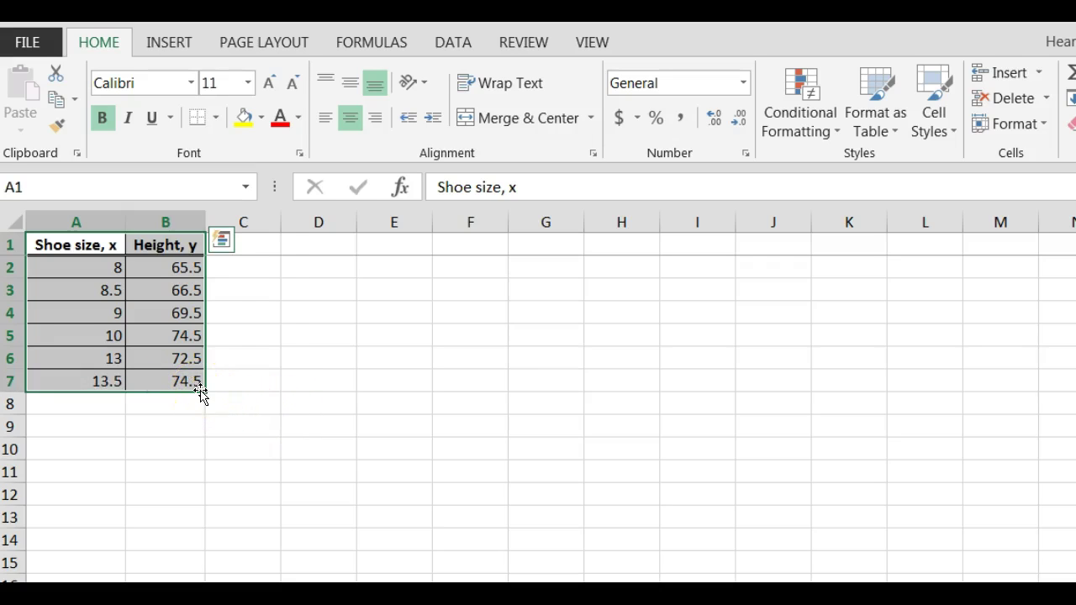
{"action": "left_click", "coordinate": [183, 50]}
{"action": "left_click", "coordinate": [481, 90]}
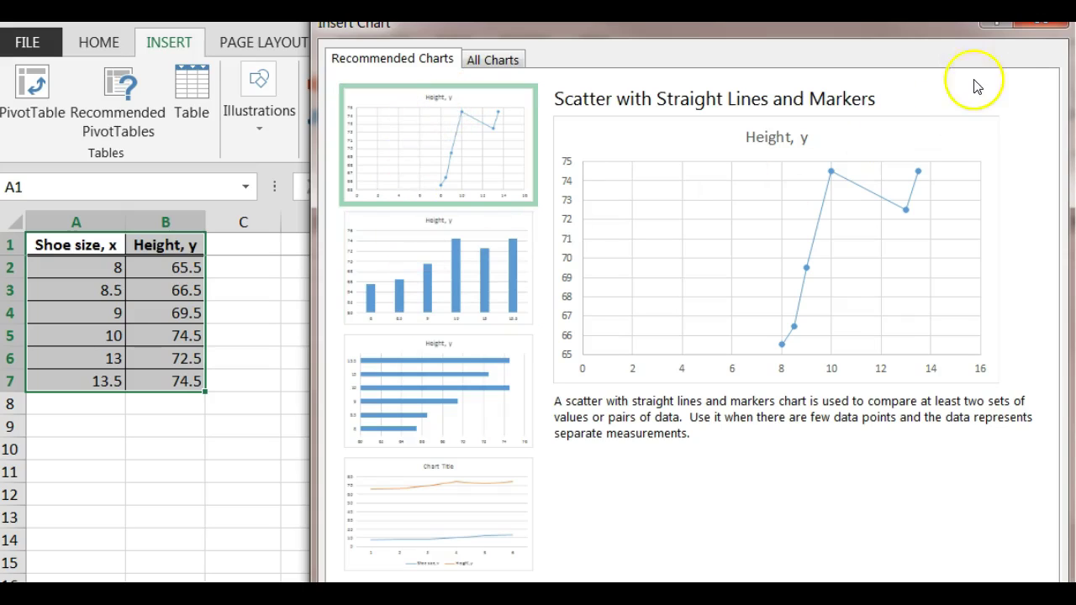
{"action": "left_click", "coordinate": [1043, 24]}
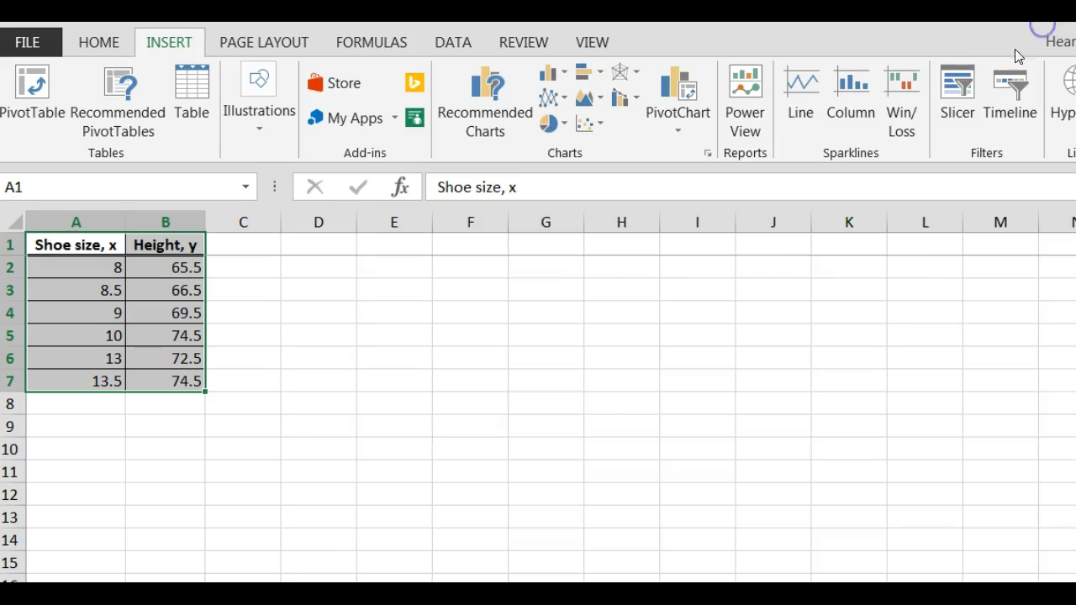
{"action": "left_click", "coordinate": [590, 127]}
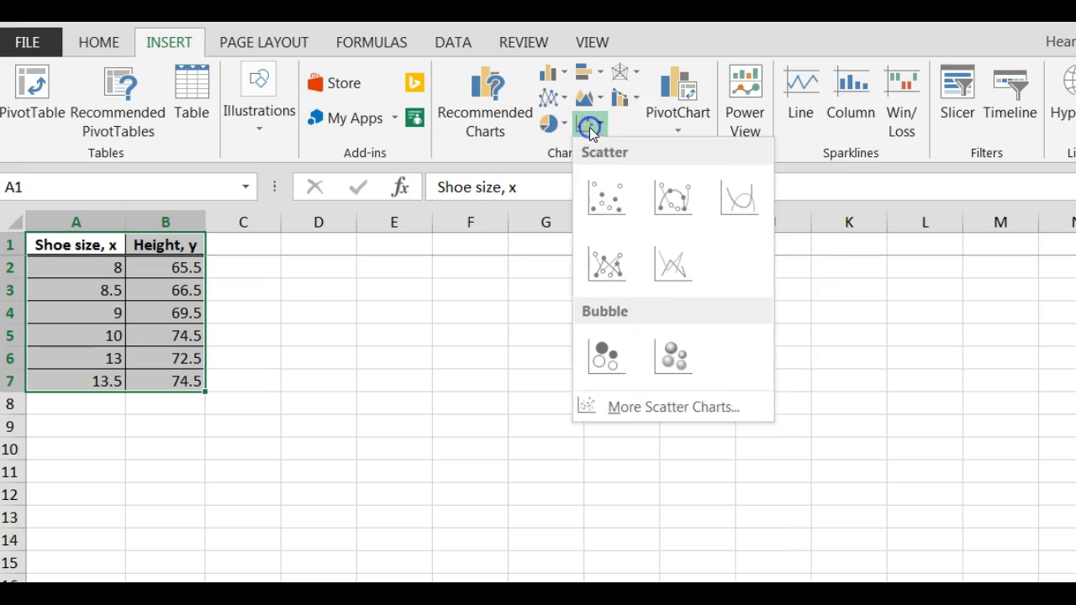
{"action": "left_click", "coordinate": [605, 191]}
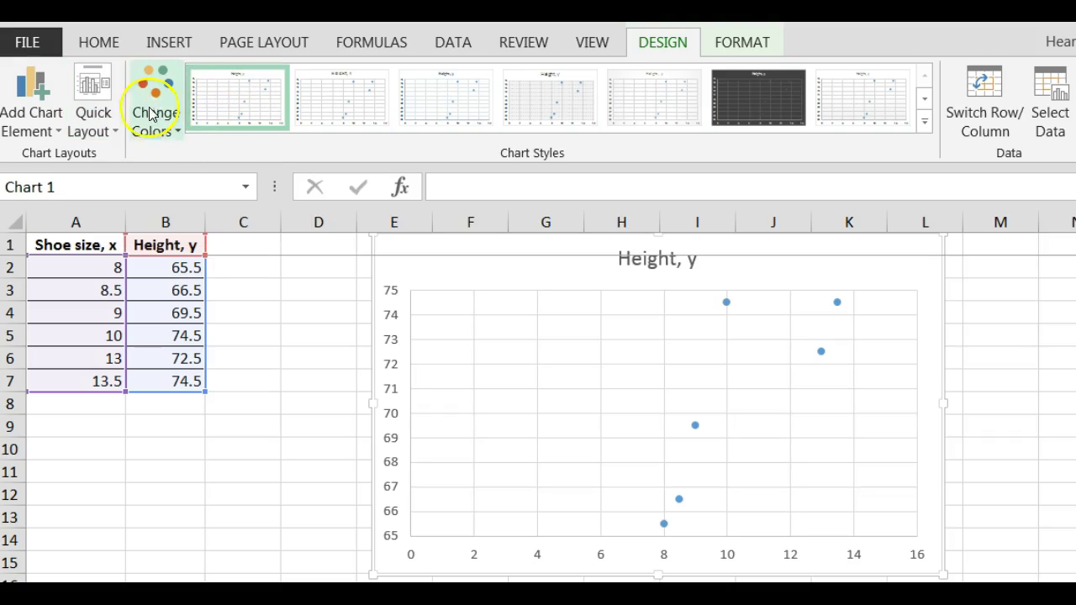
Apply Layout 9 for a trendline with equation and R², delete the legend, and raise the equation label.
{"action": "left_click", "coordinate": [85, 92]}
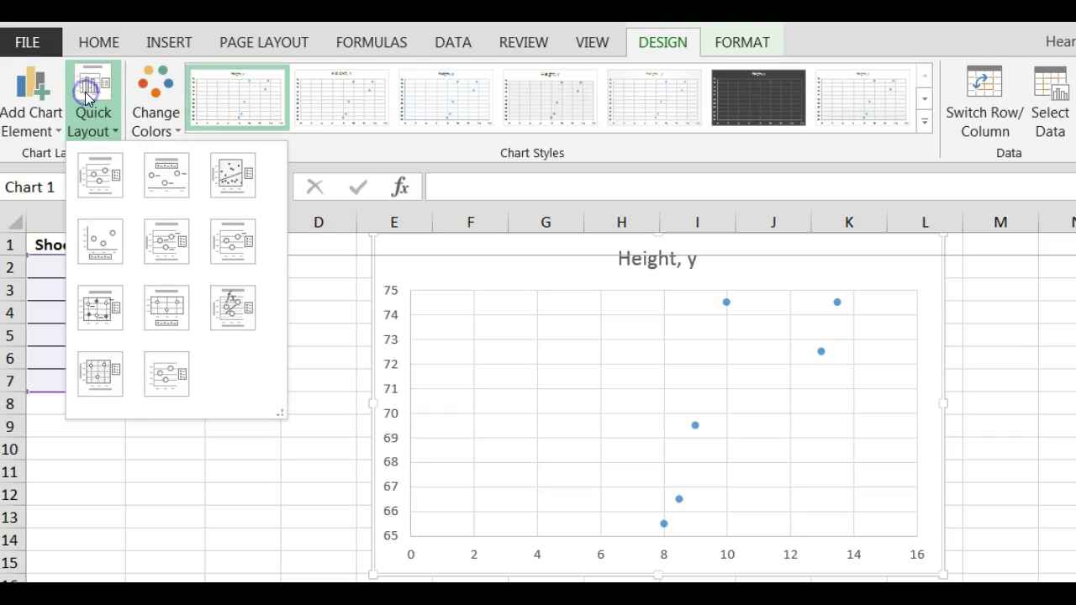
{"action": "left_click", "coordinate": [236, 308]}
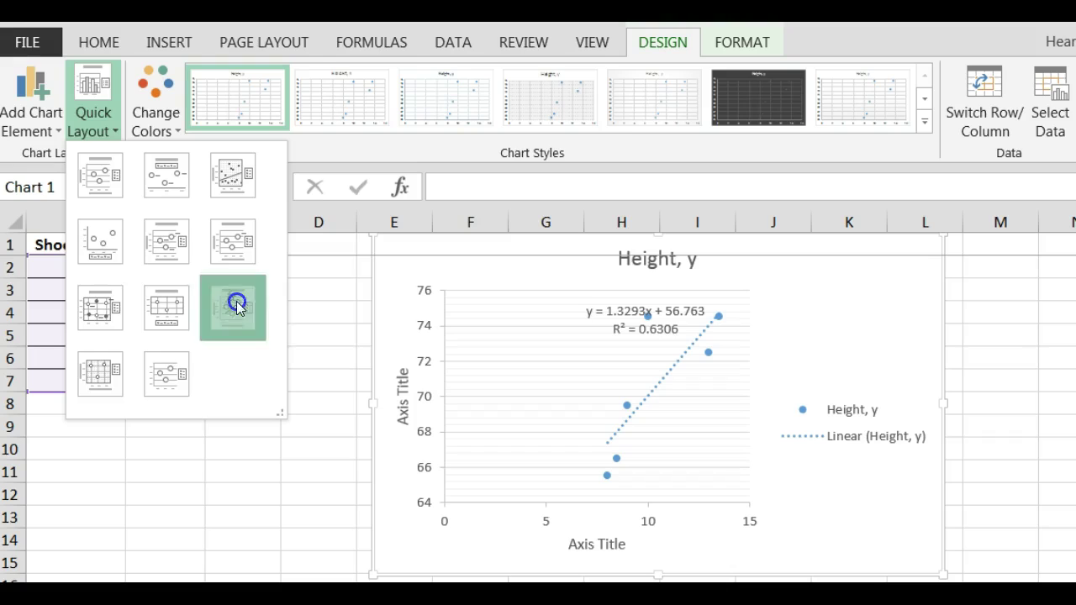
{"action": "left_click", "coordinate": [869, 411]}
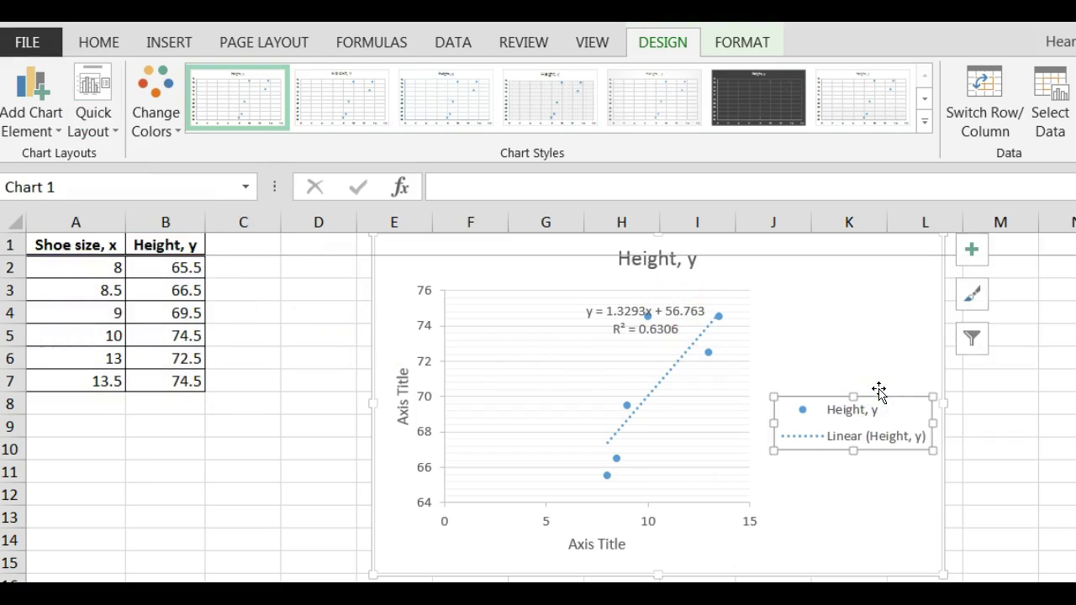
{"action": "key", "text": "Delete"}
{"action": "left_click", "coordinate": [799, 325]}
{"action": "left_click_drag", "start_coordinate": [802, 328], "coordinate": [812, 286]}
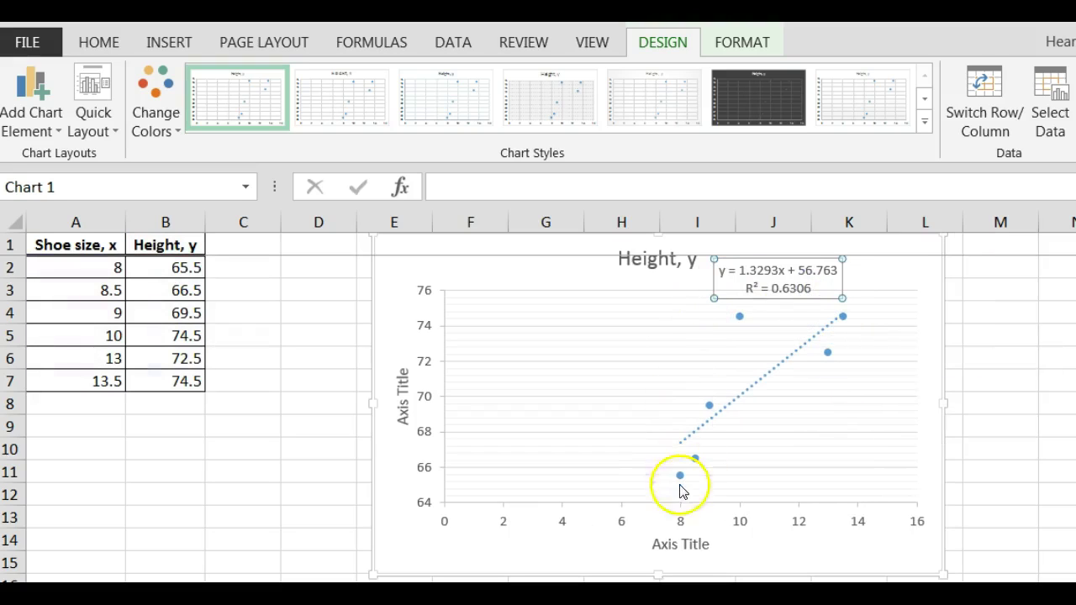
Title the horizontal axis 'Shoe Size' and the vertical axis 'Height'.
{"action": "left_click", "coordinate": [680, 544]}
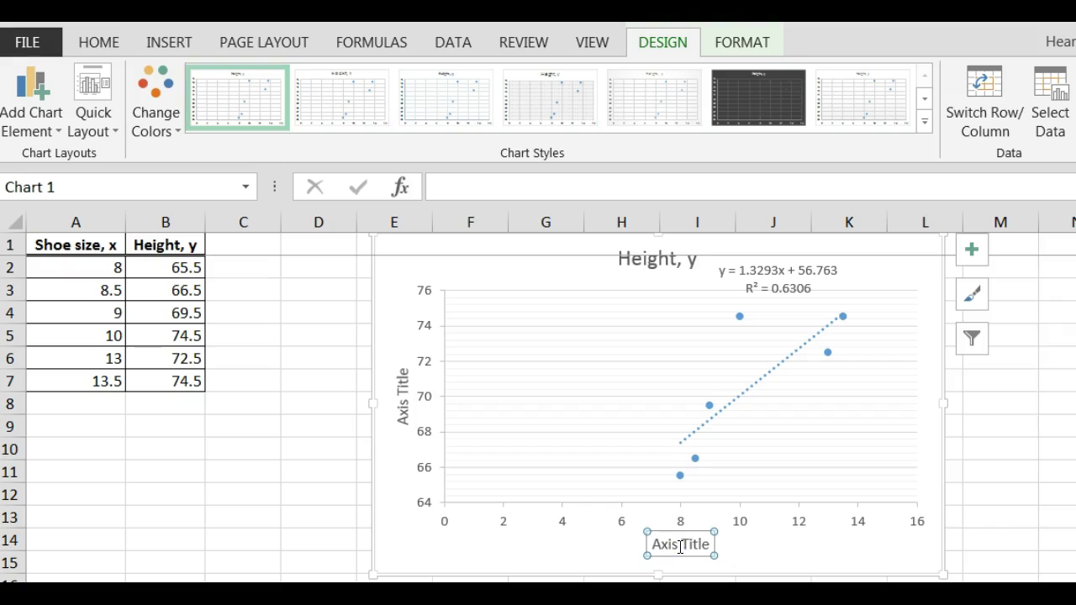
{"action": "type", "text": "Shoe Size"}
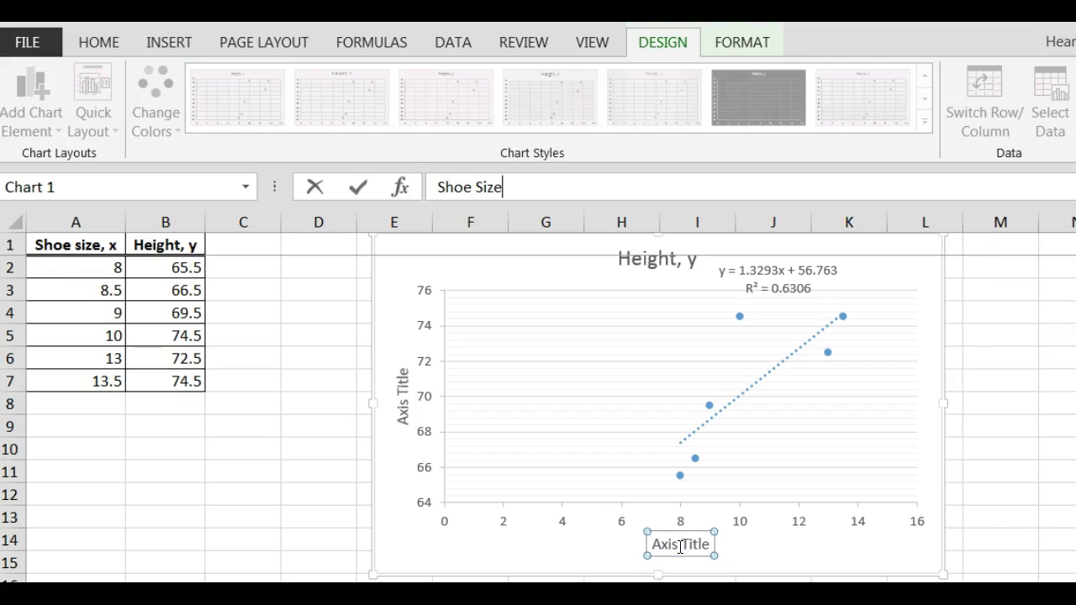
{"action": "key", "text": "Return"}
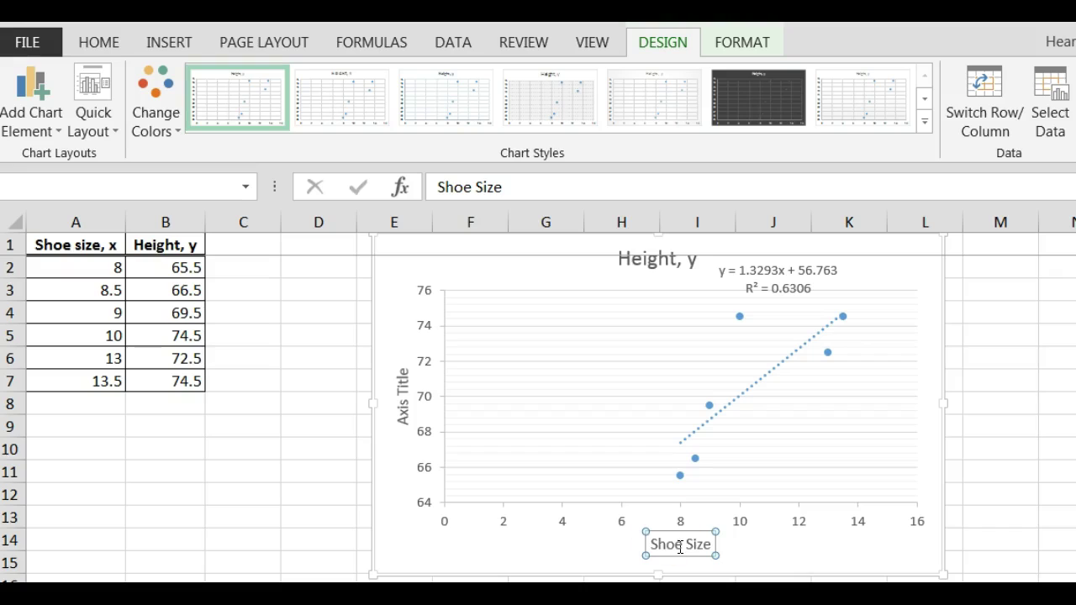
{"action": "left_click", "coordinate": [399, 382]}
{"action": "type", "text": "He"}
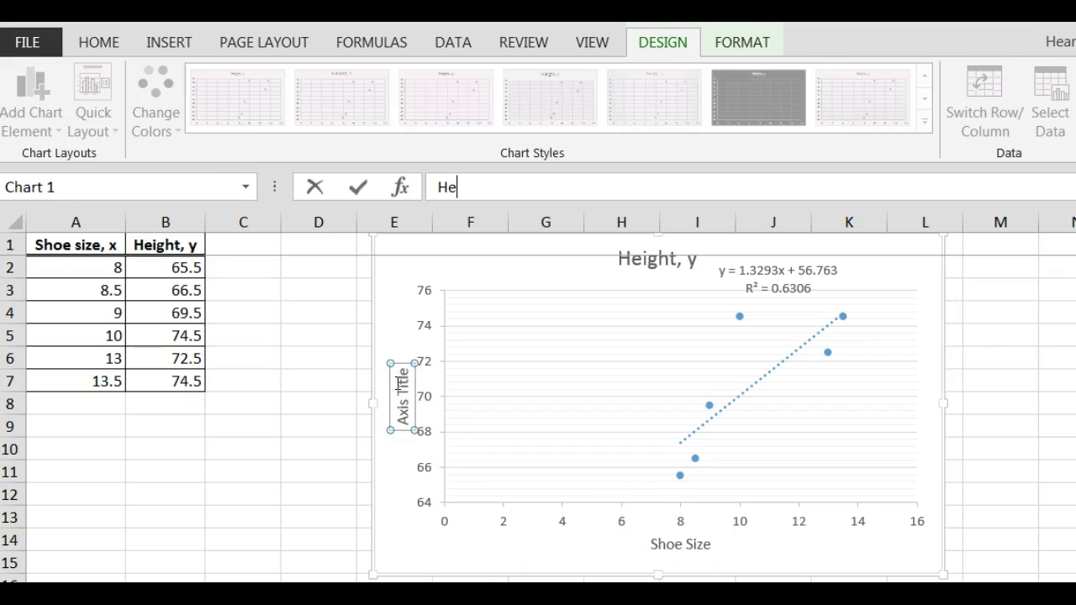
{"action": "type", "text": "ight"}
{"action": "key", "text": "Return"}
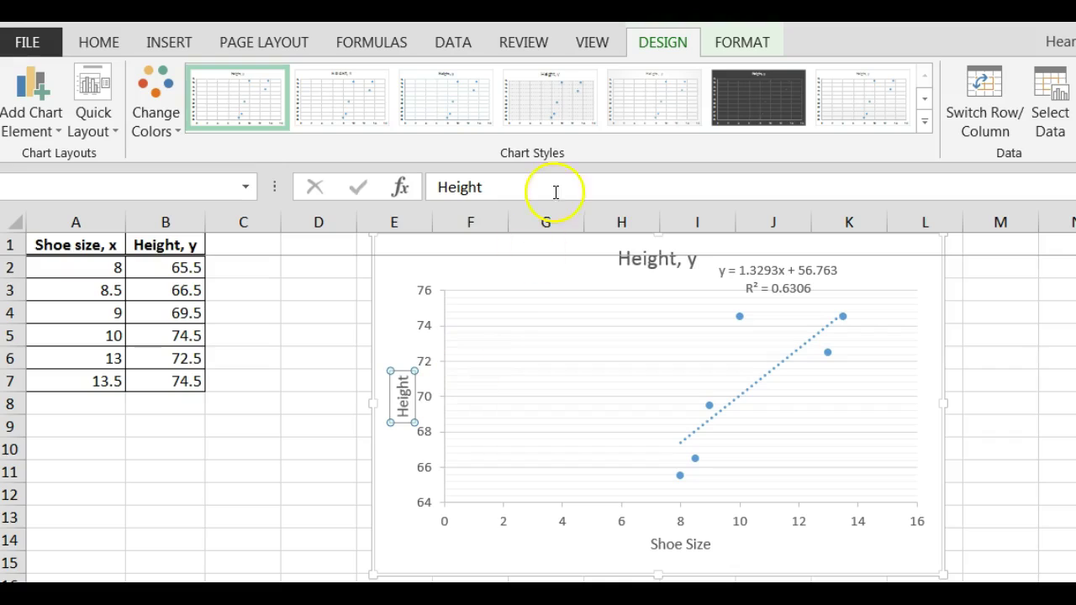
Retitle the chart 'Shoe Size vs. Height' and move it further right and down.
{"action": "left_click", "coordinate": [645, 259]}
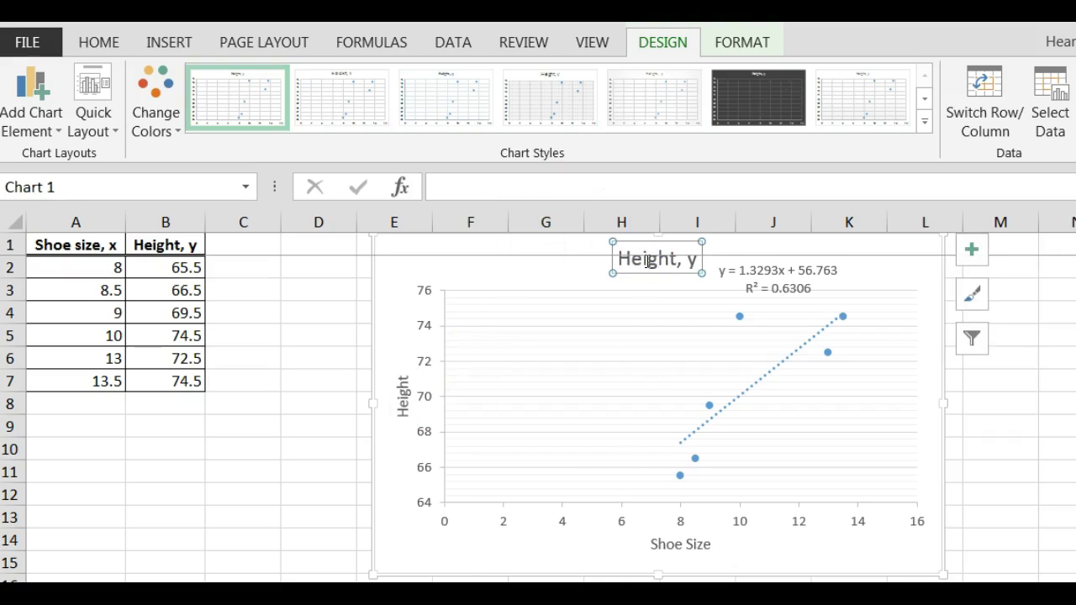
{"action": "type", "text": "Shoe Size vs. He"}
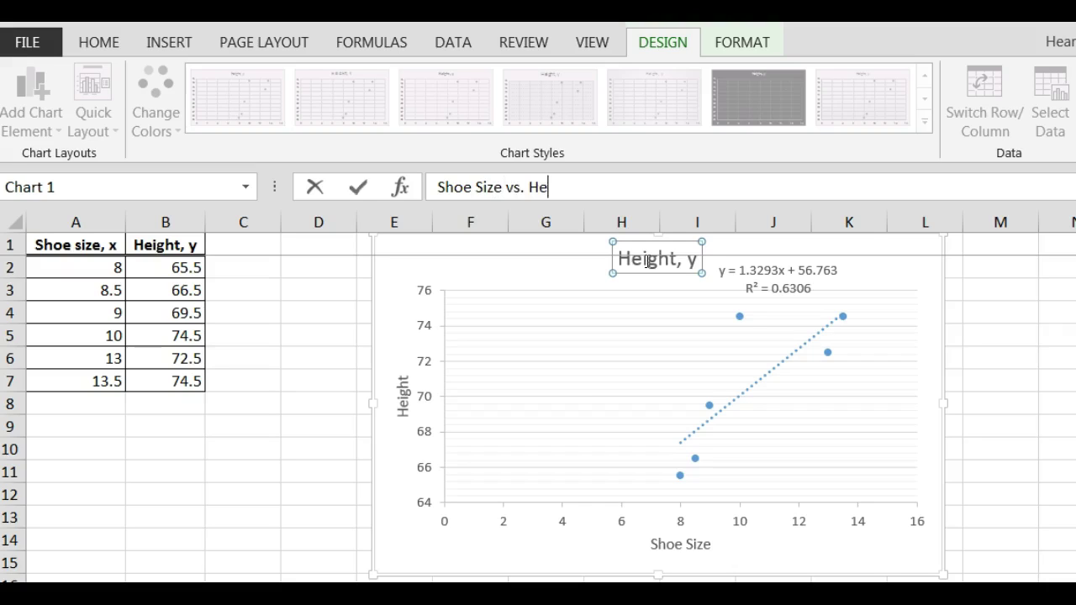
{"action": "type", "text": "ight"}
{"action": "key", "text": "Return"}
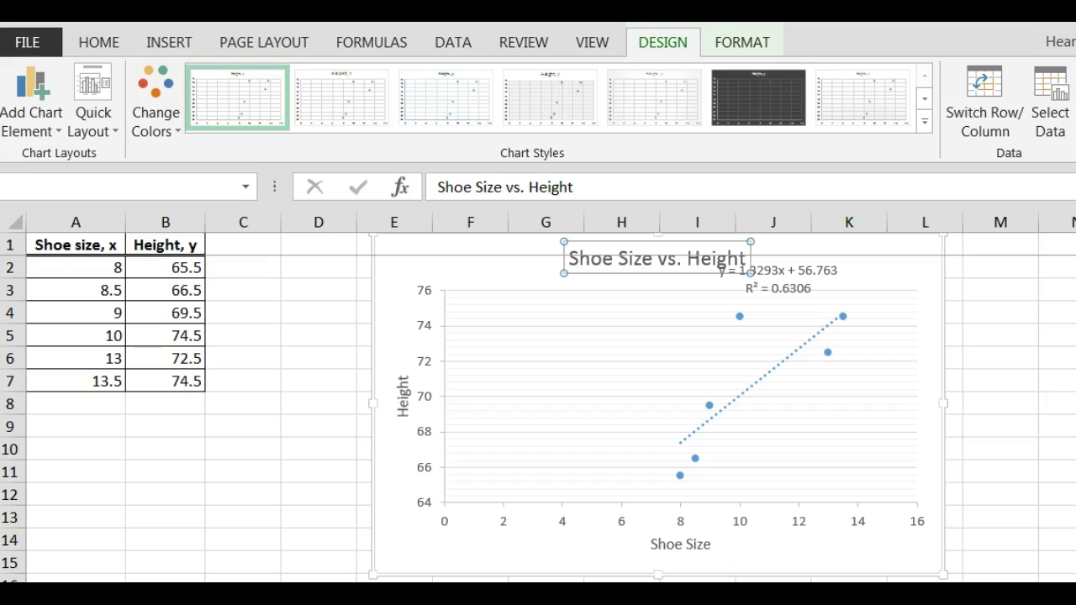
{"action": "left_click", "coordinate": [875, 286]}
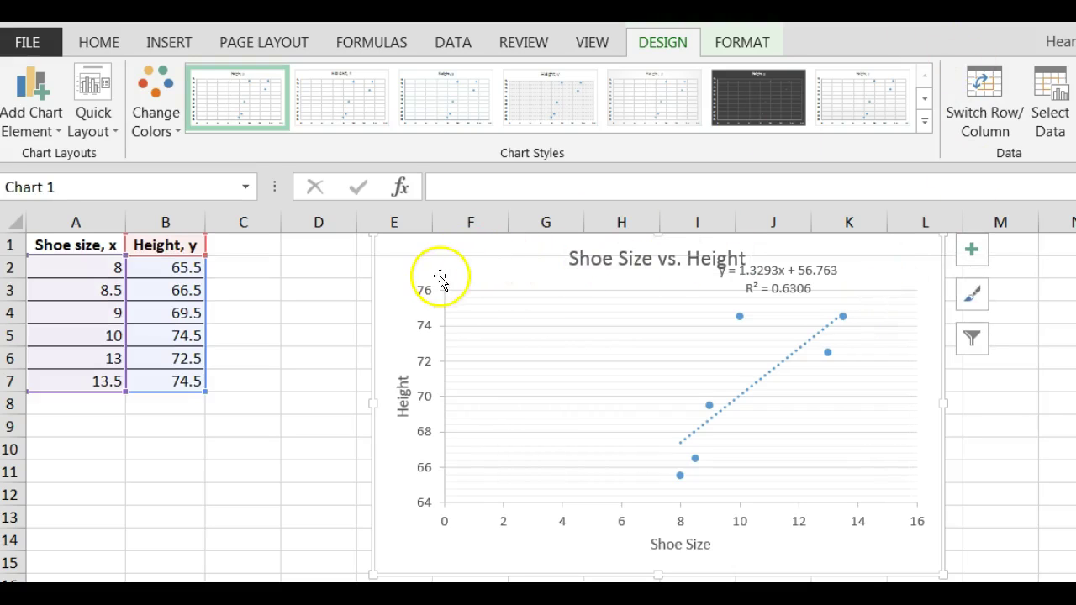
{"action": "left_click_drag", "start_coordinate": [440, 277], "coordinate": [574, 305]}
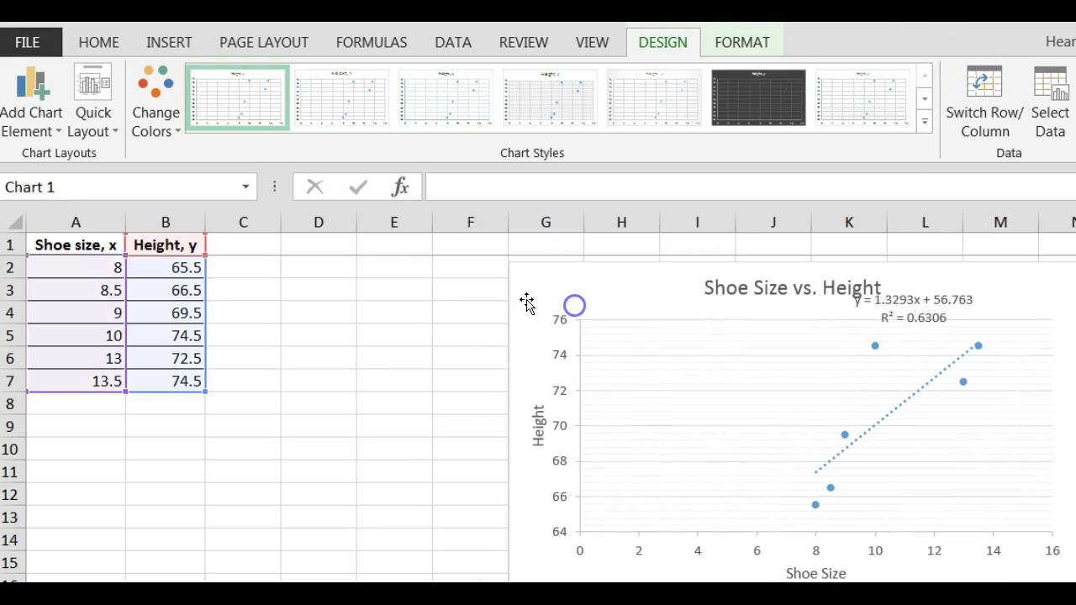
Format cell C2 as Text and enter the equation y=1.3293x+56.763.
{"action": "left_click", "coordinate": [265, 269]}
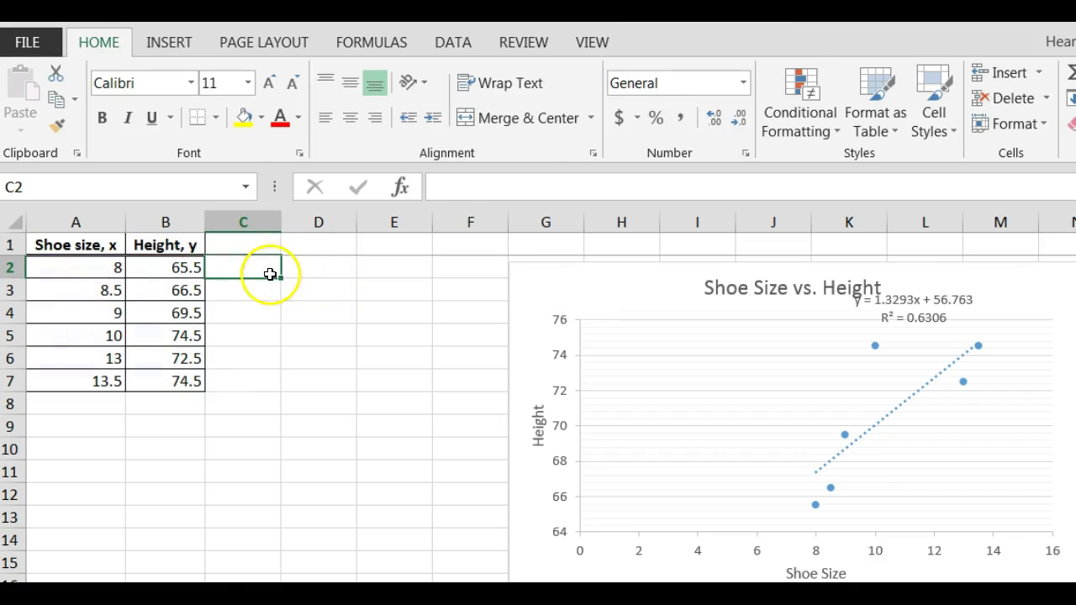
{"action": "right_click", "coordinate": [269, 274]}
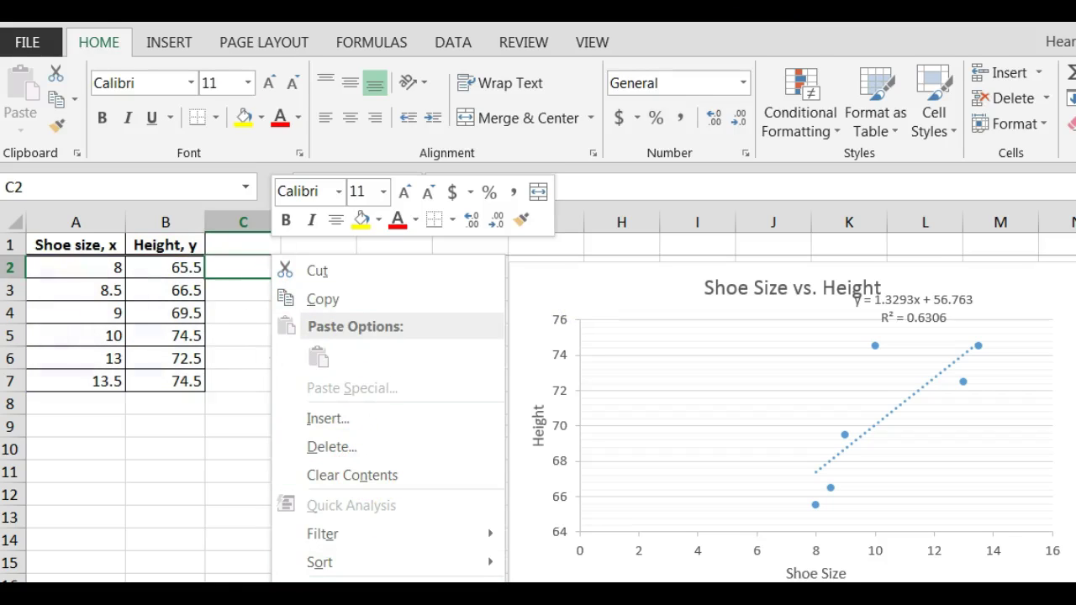
{"action": "left_click", "coordinate": [353, 588]}
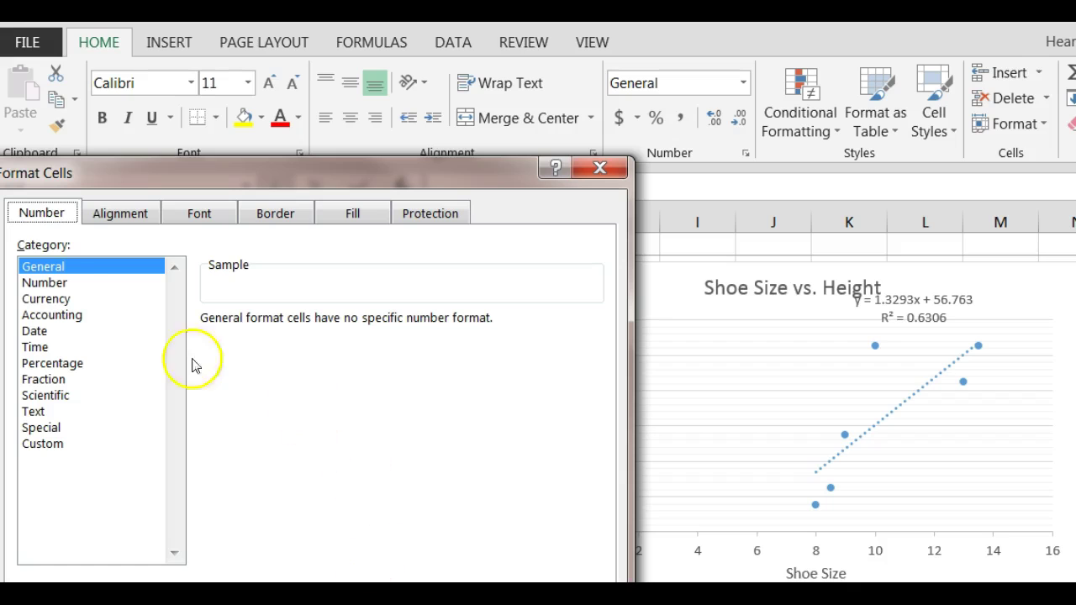
{"action": "left_click", "coordinate": [46, 282]}
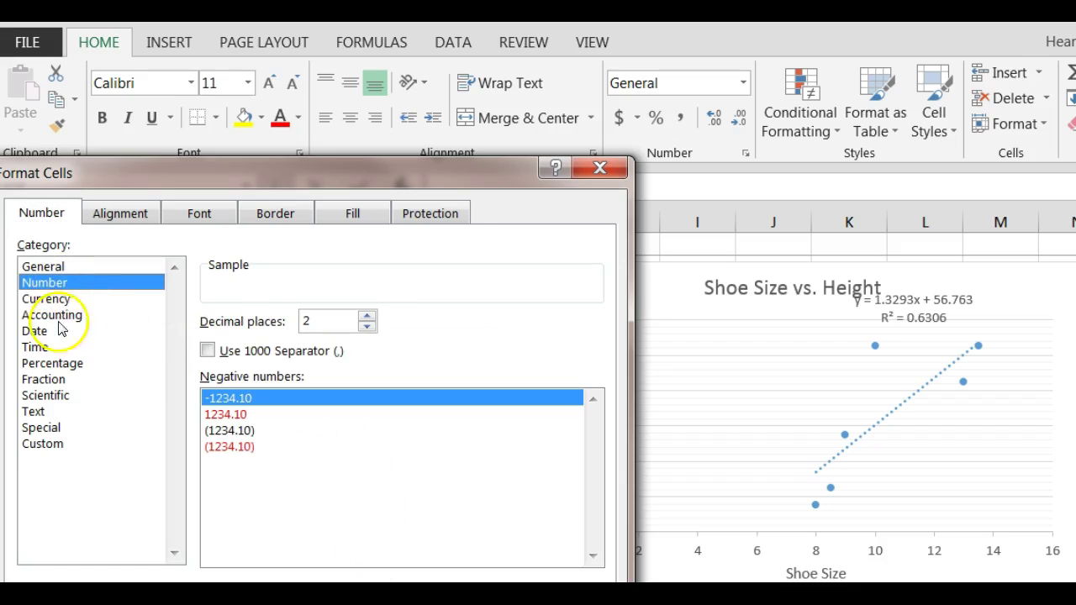
{"action": "left_click", "coordinate": [34, 412]}
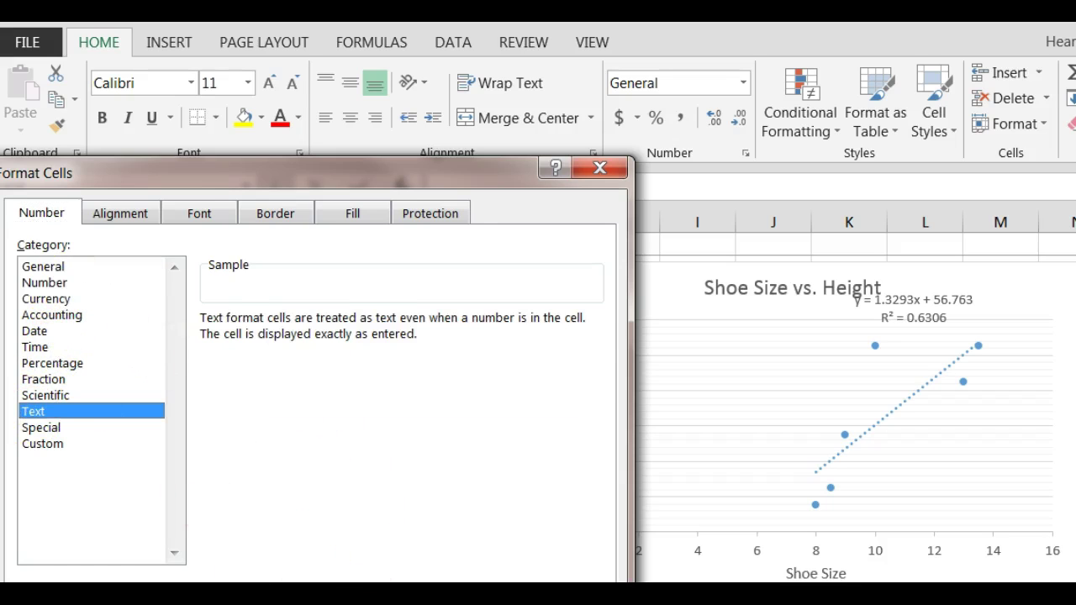
{"action": "key", "text": "Return"}
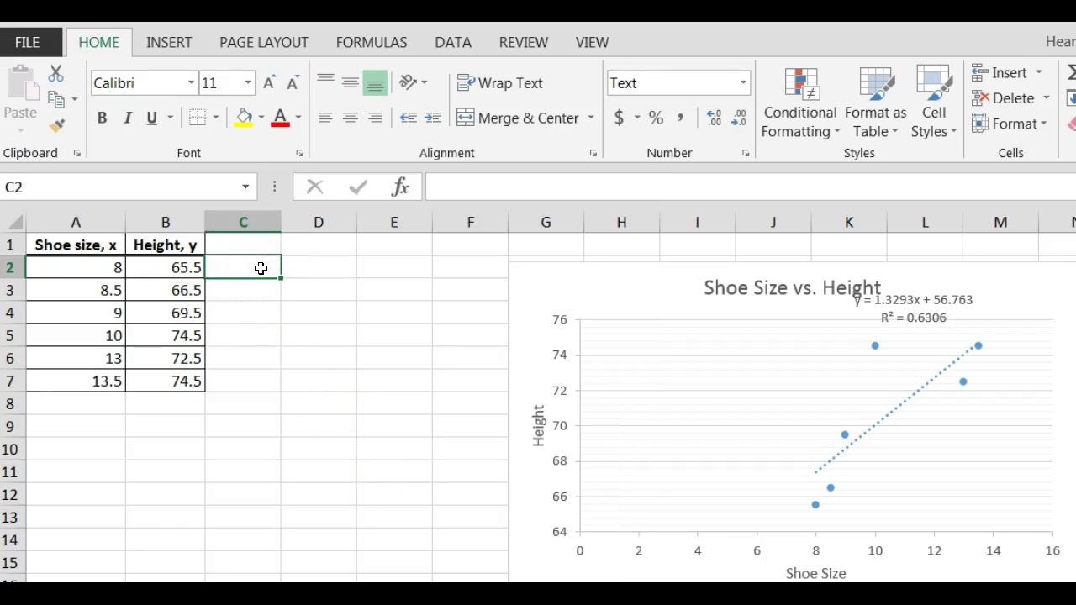
{"action": "type", "text": "y=1.3293x+56.763"}
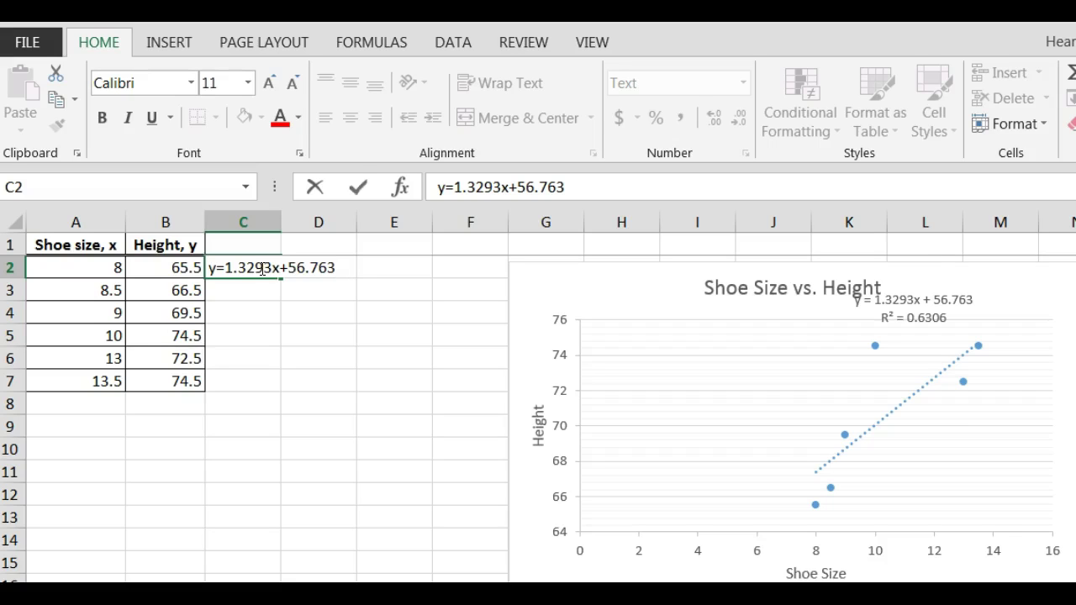
{"action": "key", "text": "Return"}
Make the C2 equation bold at 16-point size.
{"action": "left_click", "coordinate": [258, 266]}
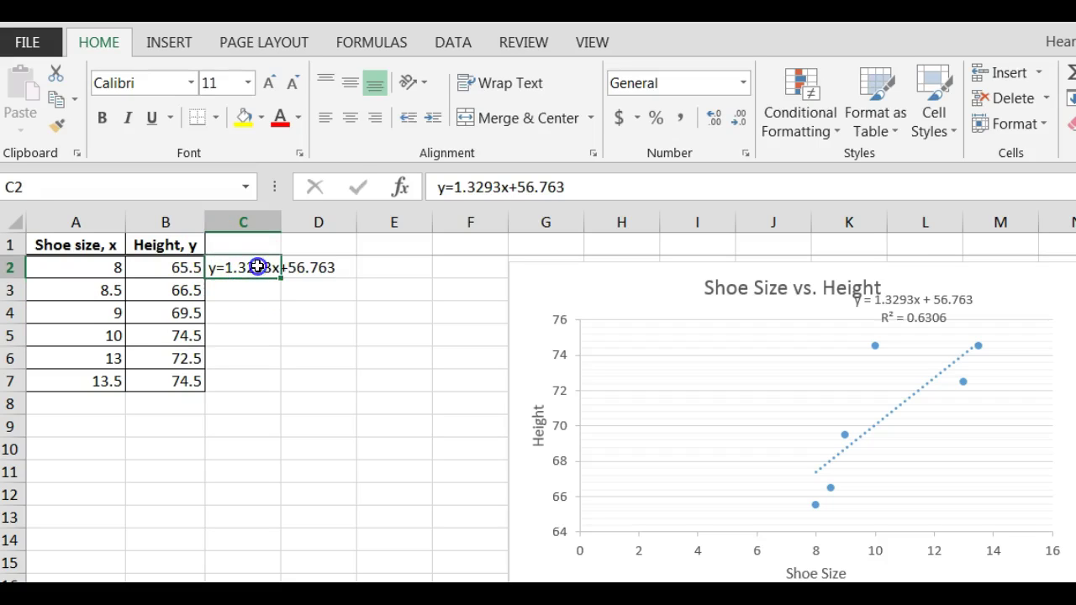
{"action": "left_click", "coordinate": [102, 118]}
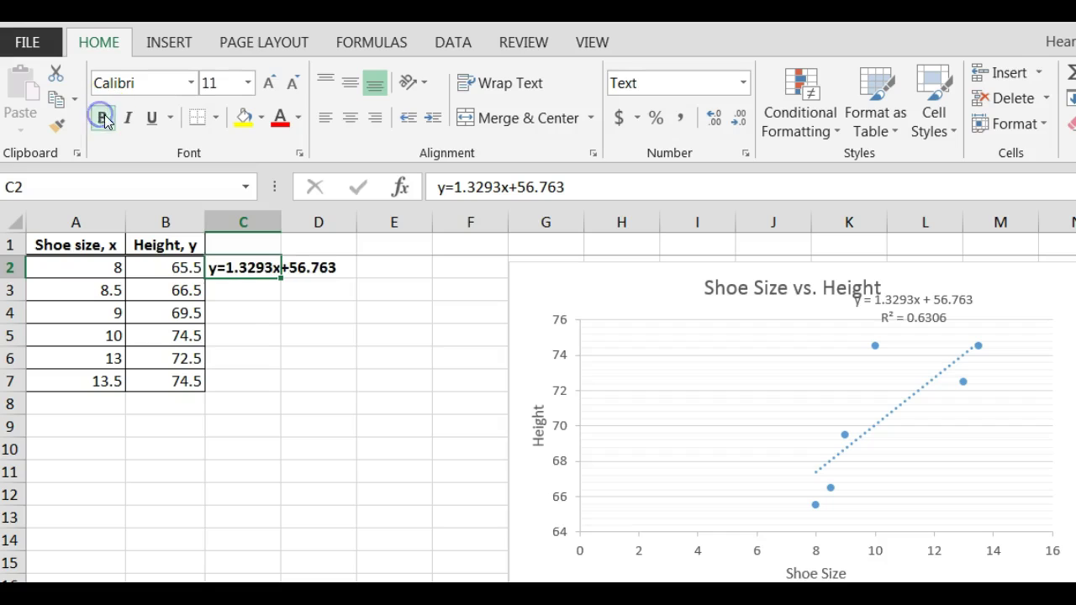
{"action": "left_click", "coordinate": [249, 82]}
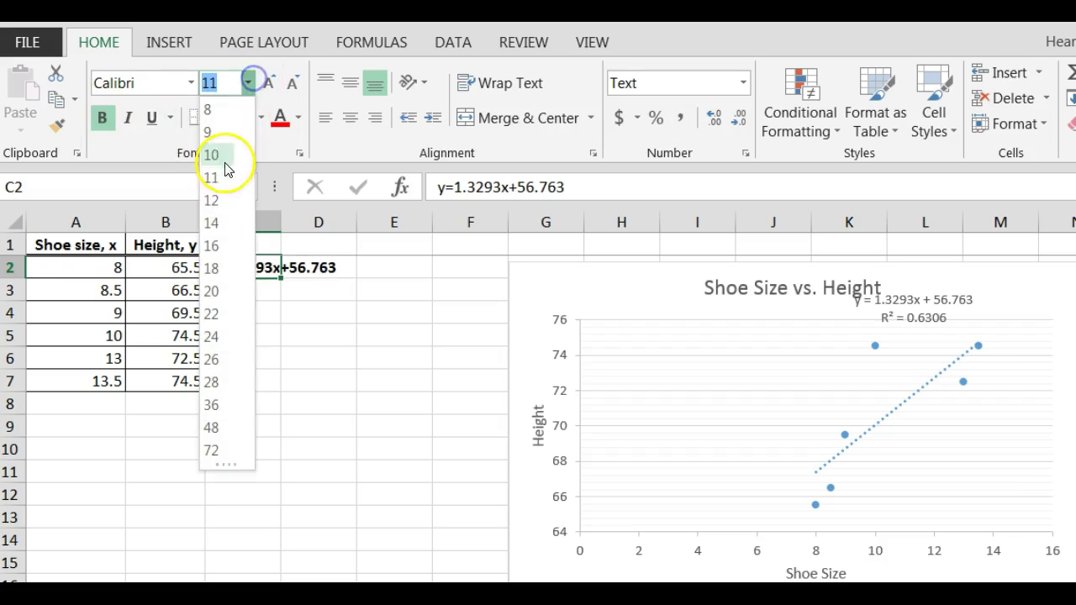
{"action": "left_click", "coordinate": [211, 246]}
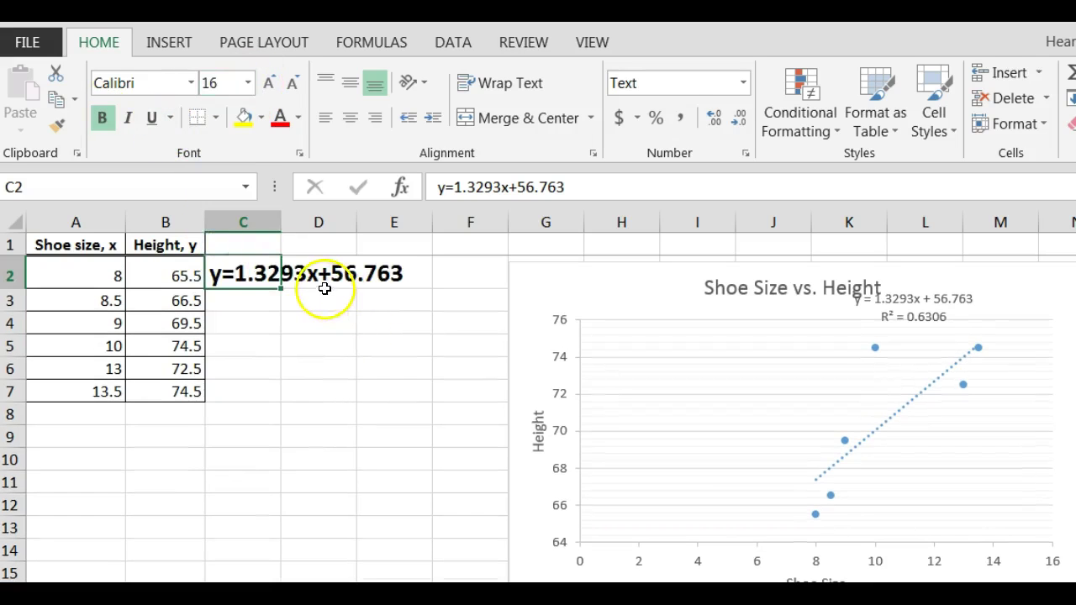
{"action": "left_click", "coordinate": [323, 320]}
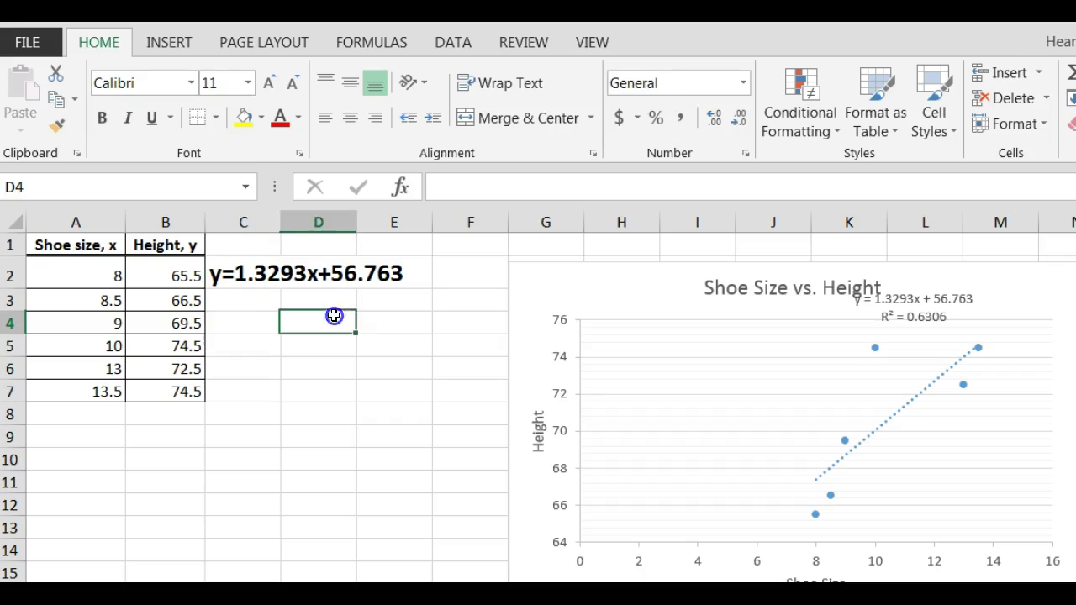
Move the equation label to the chart's top right and enter 'r (Correlation Coefficient)' in A9.
{"action": "left_click", "coordinate": [942, 311]}
{"action": "left_click_drag", "start_coordinate": [922, 303], "coordinate": [1002, 278]}
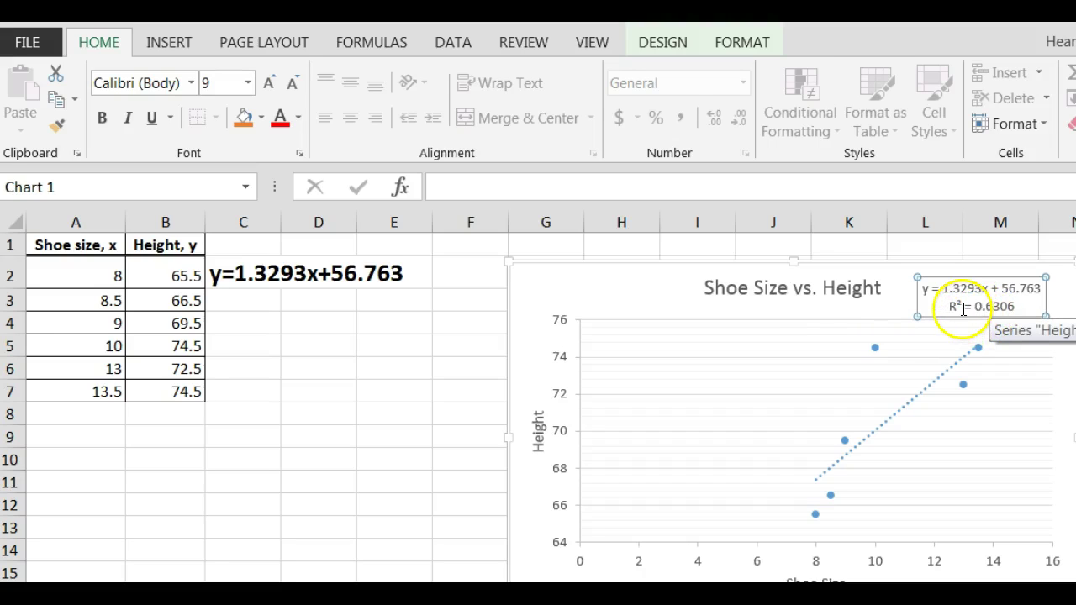
{"action": "left_click", "coordinate": [93, 432]}
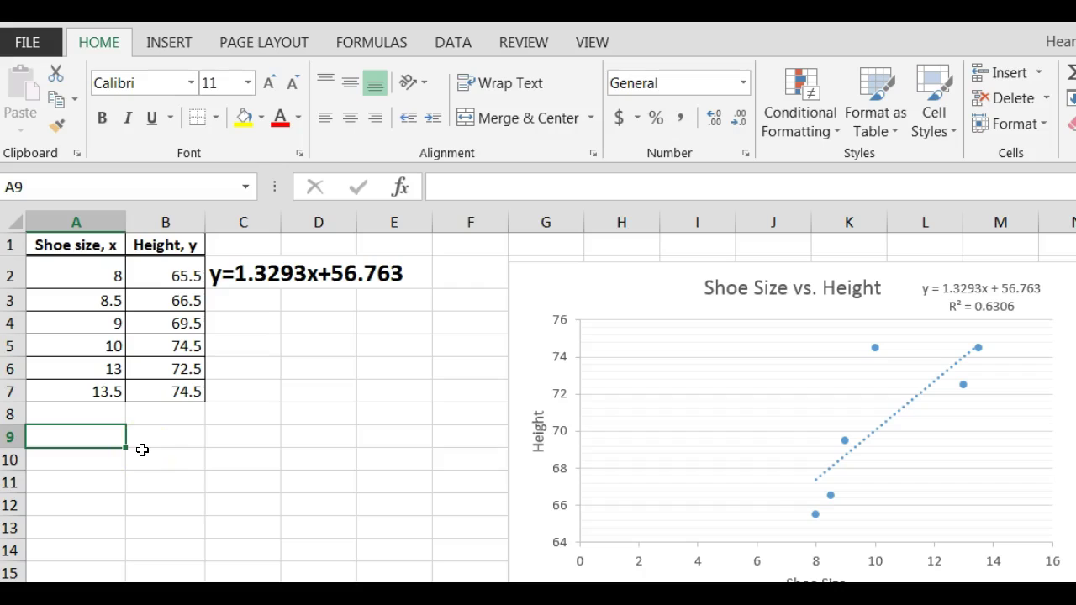
{"action": "type", "text": "r"}
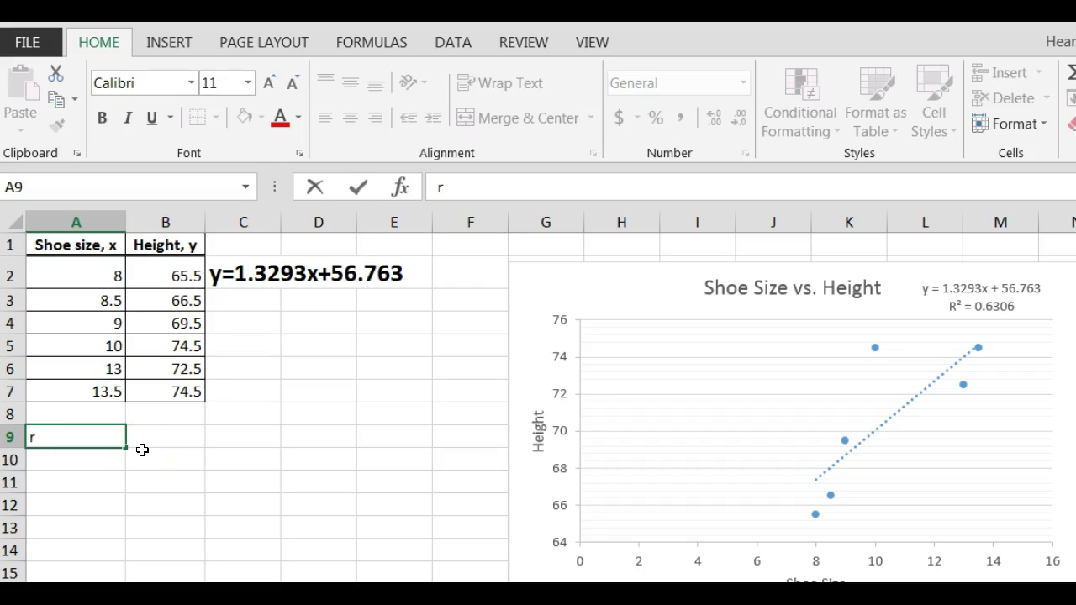
{"action": "type", "text": " (Core"}
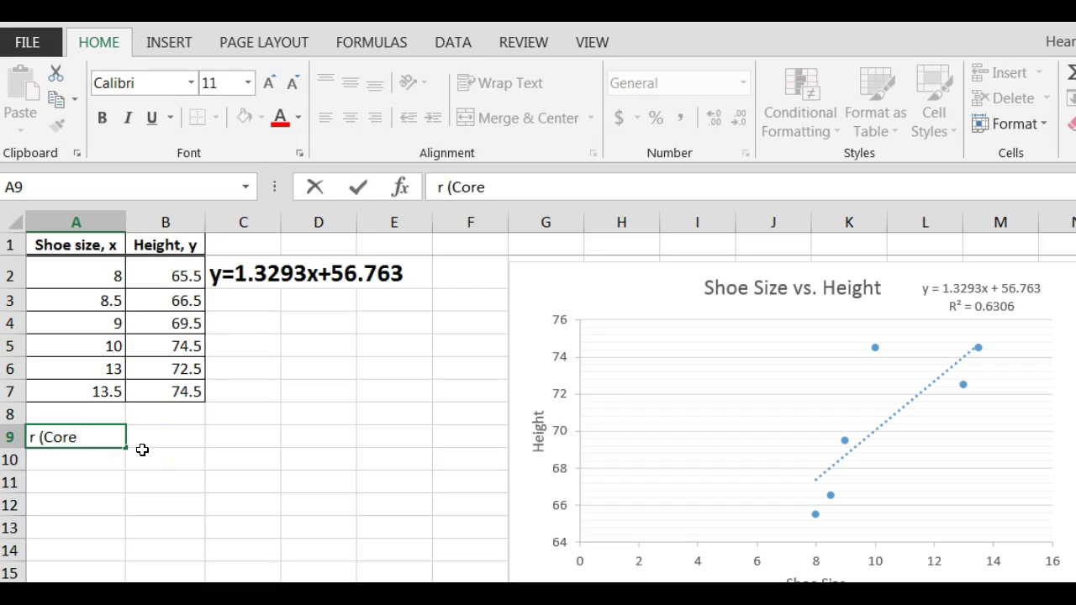
{"action": "key", "text": "BackSpace"}
{"action": "type", "text": "relatio"}
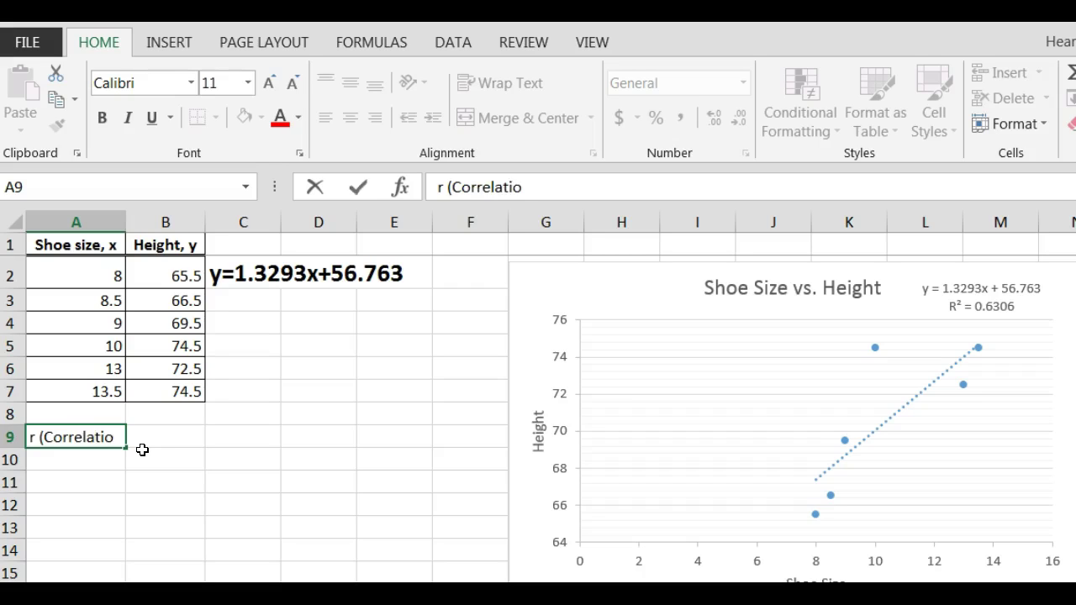
{"action": "type", "text": "n Coef"}
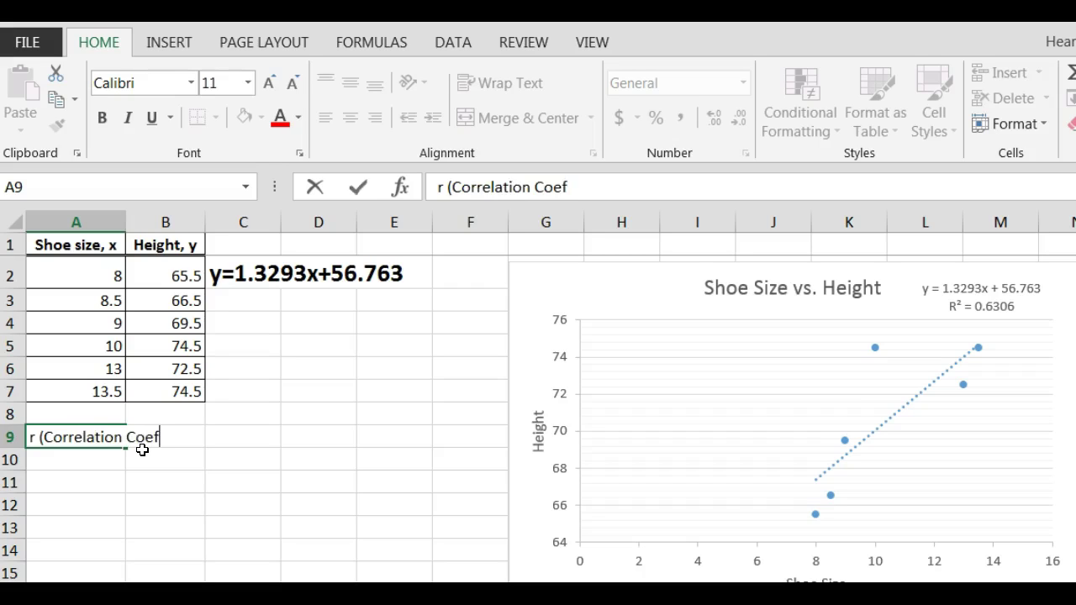
{"action": "type", "text": "ifcen"}
{"action": "key", "text": "BackSpace"}
{"action": "key", "text": "BackSpace"}
{"action": "type", "text": "ient"}
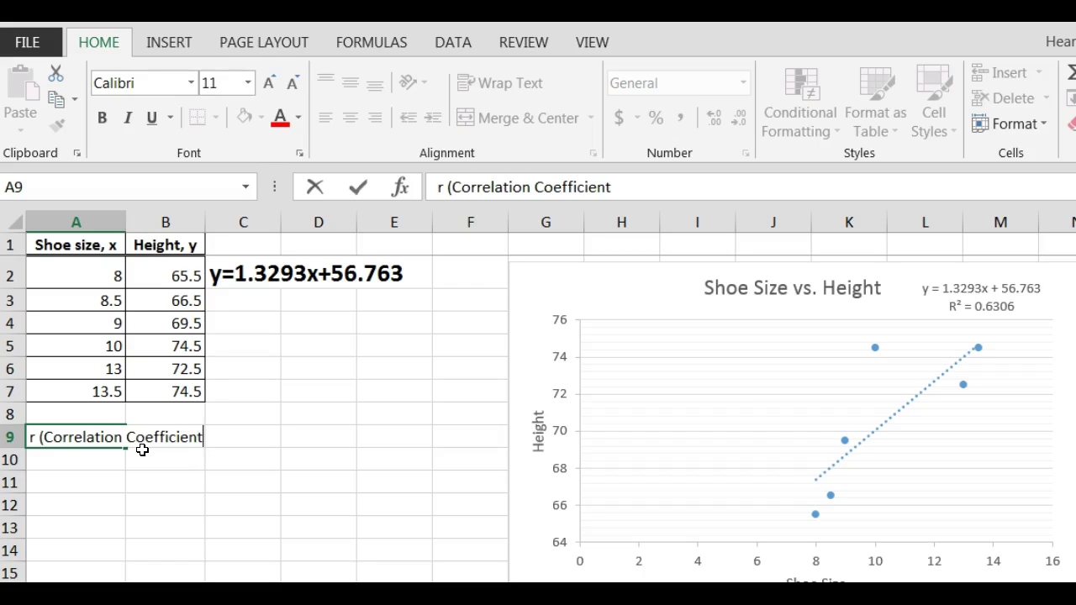
{"action": "type", "text": ")"}
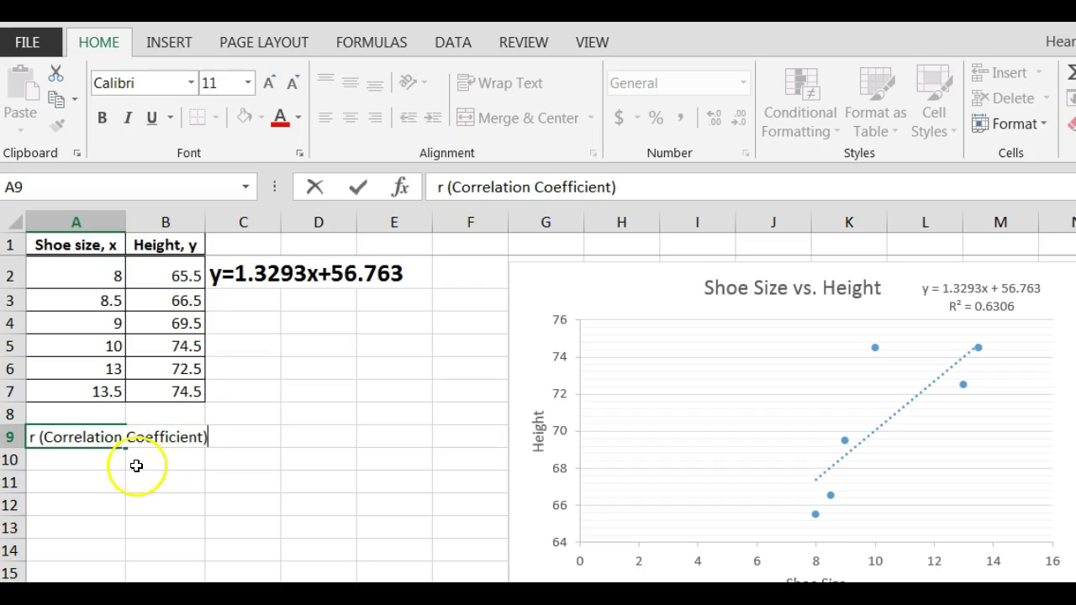
{"action": "left_click", "coordinate": [120, 465]}
Make the 'r (Correlation Coefficient)' label in A9 bold.
{"action": "left_click", "coordinate": [53, 463]}
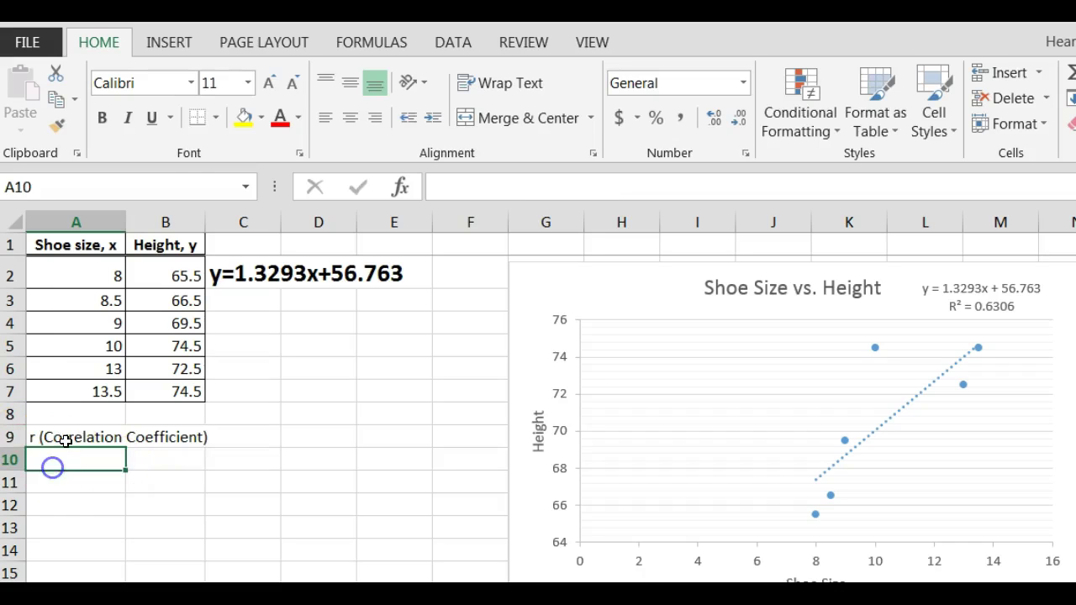
{"action": "left_click", "coordinate": [66, 440]}
{"action": "left_click", "coordinate": [101, 117]}
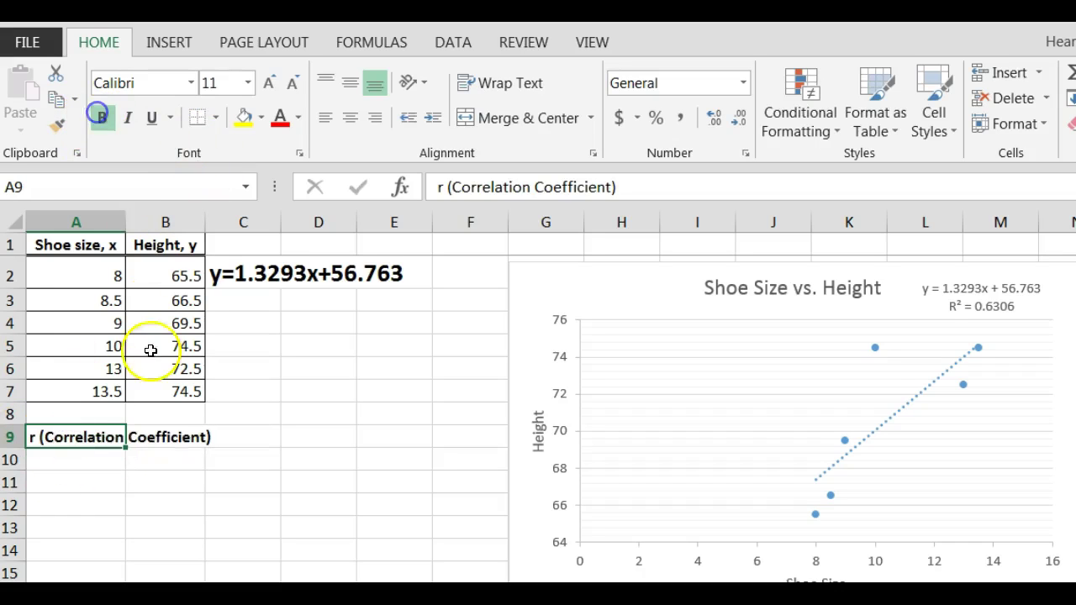
{"action": "left_click", "coordinate": [94, 454]}
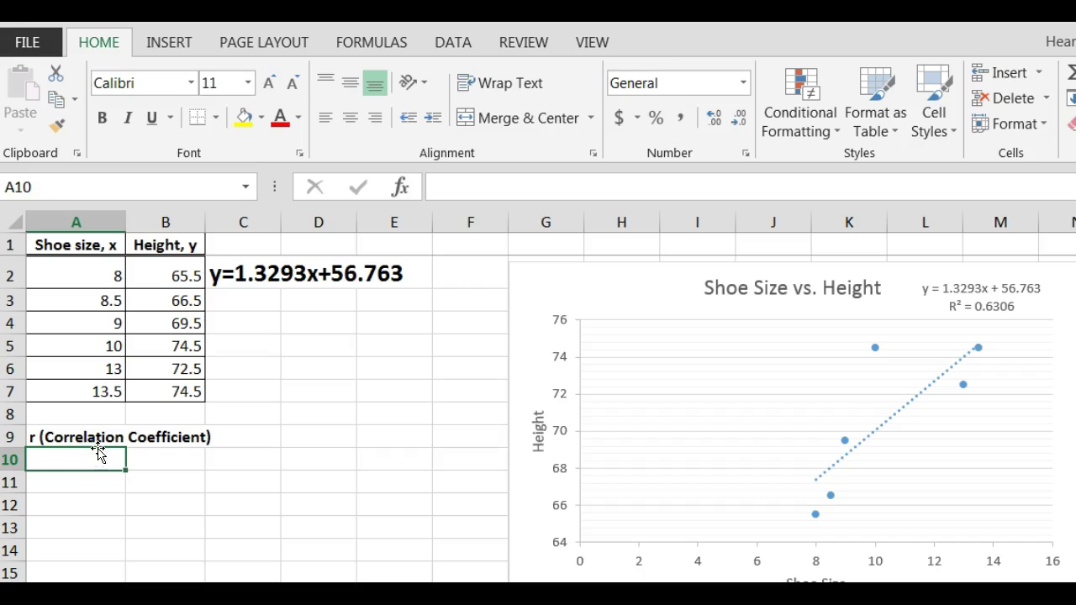
Enter =CORREL(A2:A7,B2:B7) in A10, giving r = 0.79409381.
{"action": "type", "text": "=corr"}
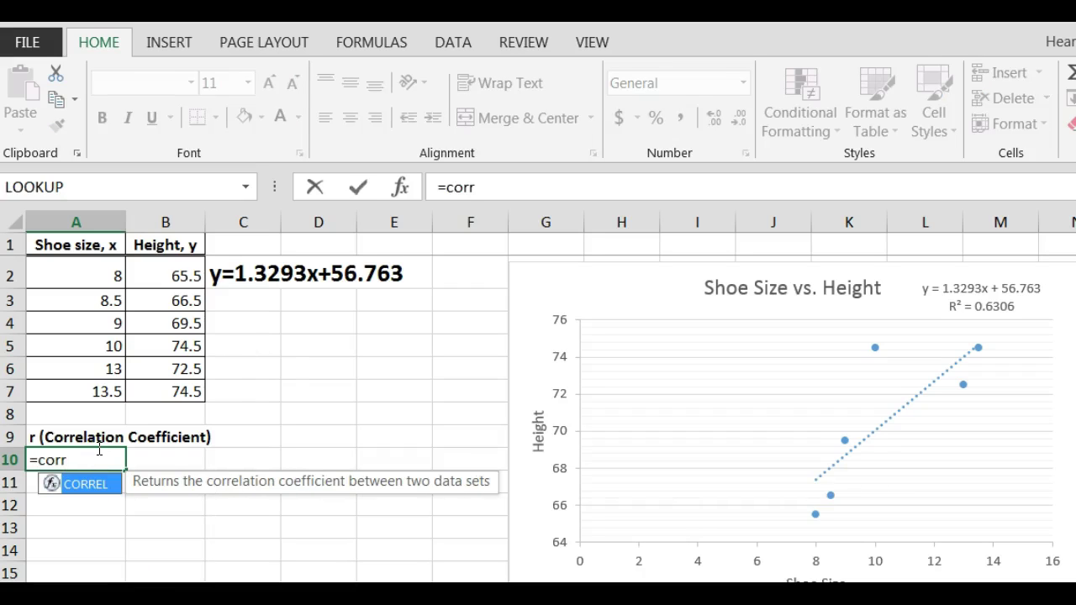
{"action": "left_click", "coordinate": [105, 492]}
{"action": "double_click", "coordinate": [105, 492]}
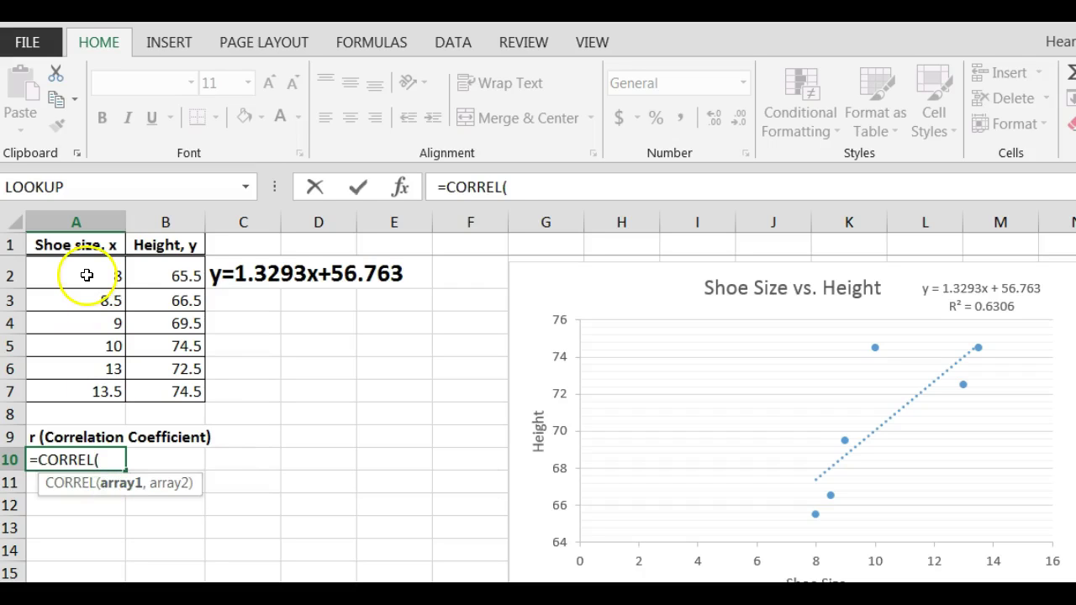
{"action": "left_click_drag", "start_coordinate": [86, 275], "coordinate": [76, 391]}
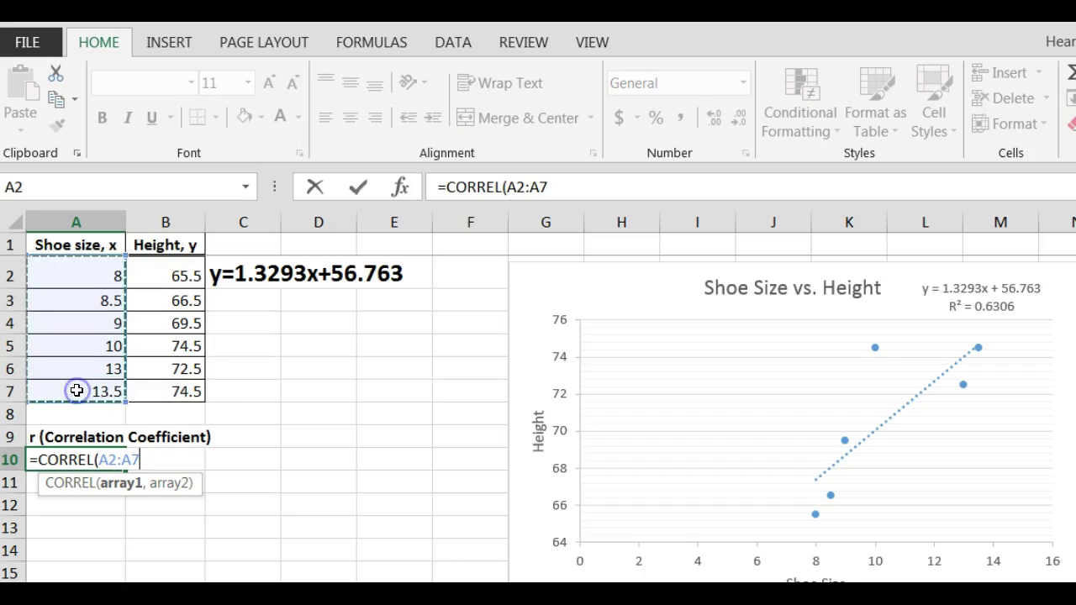
{"action": "type", "text": ","}
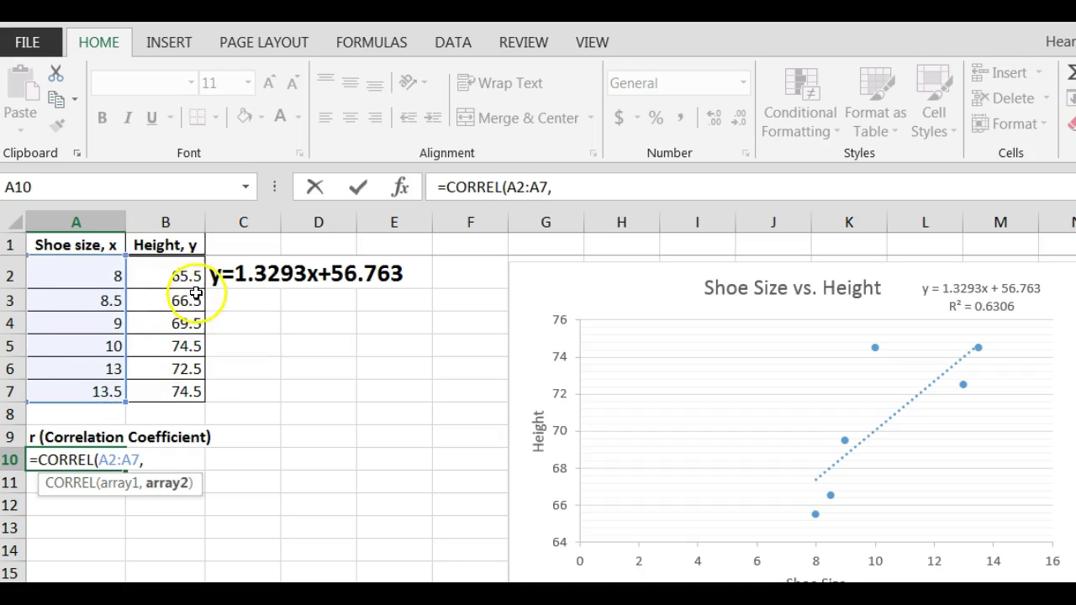
{"action": "left_click_drag", "start_coordinate": [192, 281], "coordinate": [175, 394]}
{"action": "type", "text": ")"}
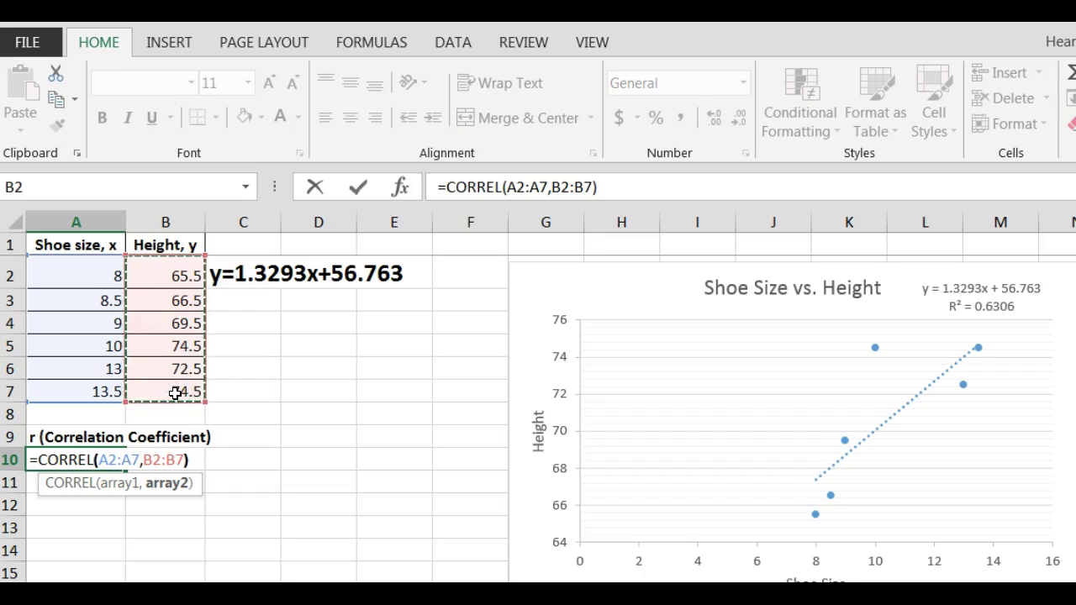
{"action": "key", "text": "Return"}
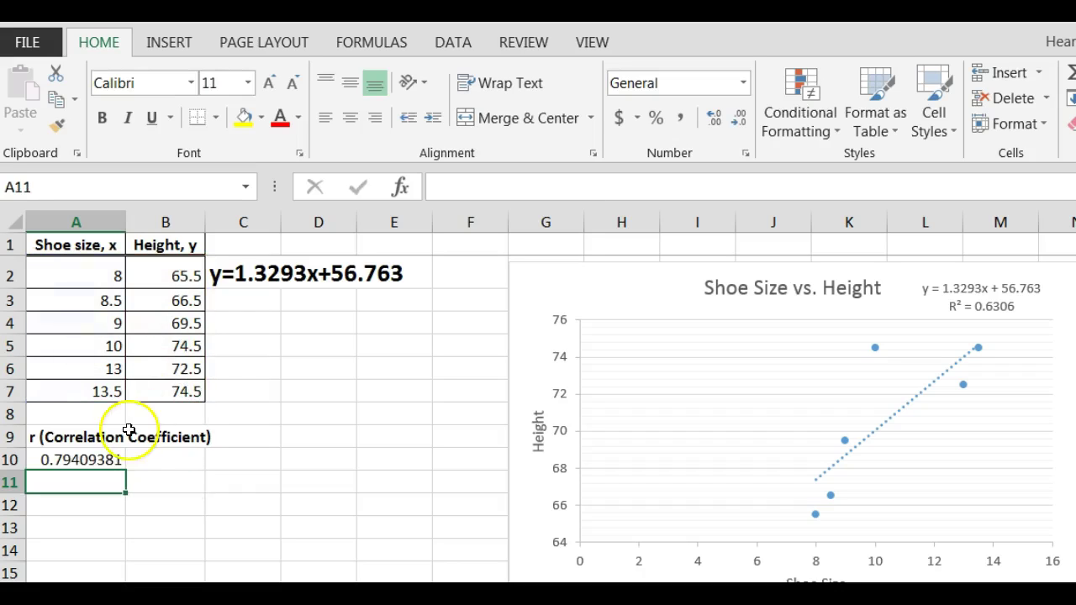
{"action": "left_click", "coordinate": [95, 461]}
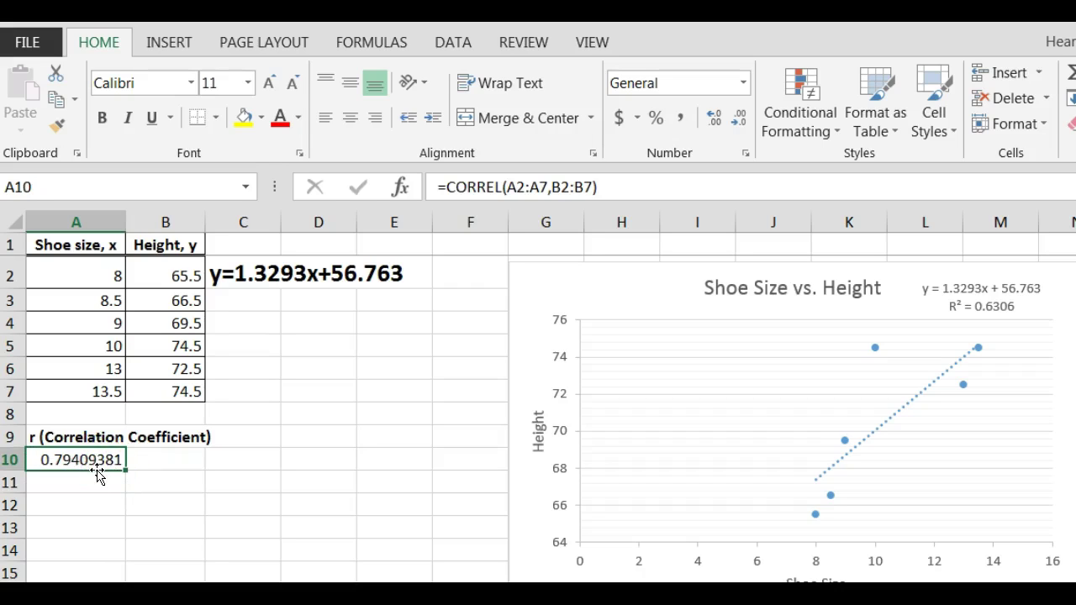
{"action": "left_click", "coordinate": [97, 484]}
{"action": "left_click", "coordinate": [98, 473]}
Enter the ranges .75 to 1, .5 to .75, .25 to .5 and 0 to .25 down E3:E6.
{"action": "left_click", "coordinate": [389, 304]}
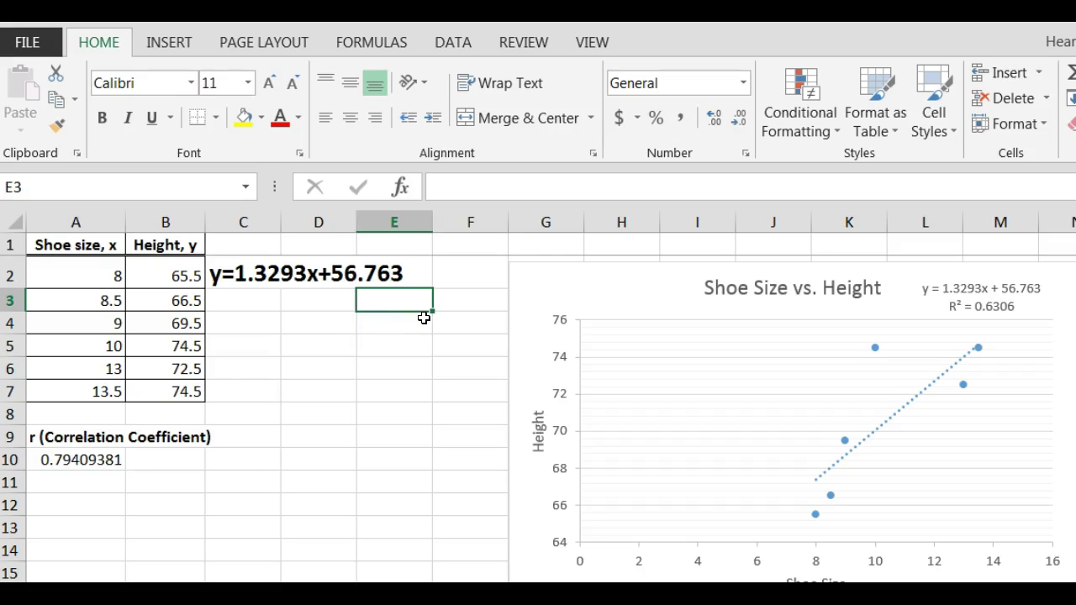
{"action": "type", "text": "."}
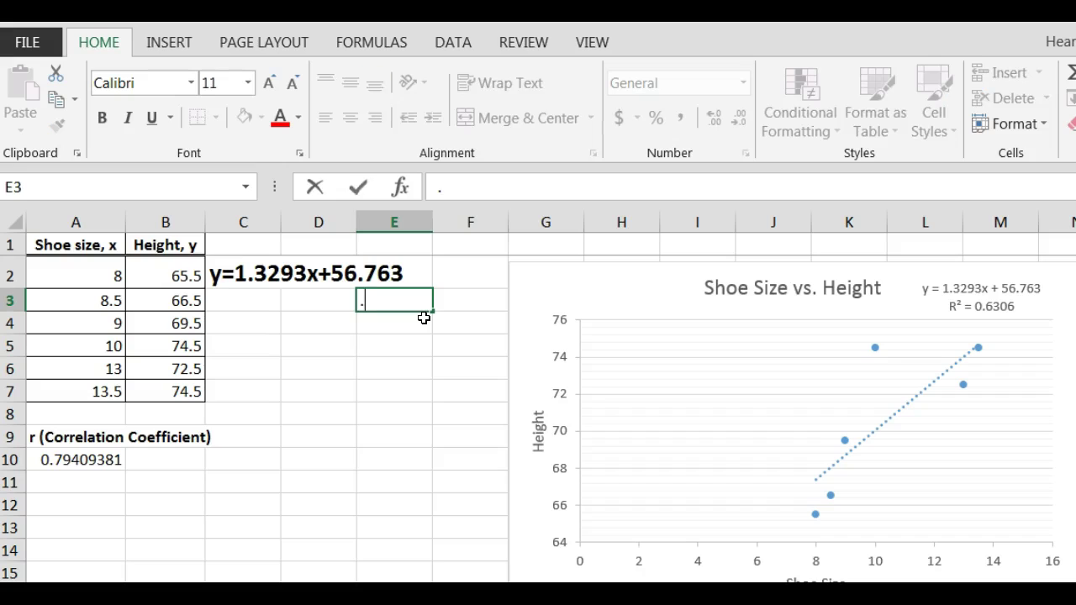
{"action": "type", "text": "75 to"}
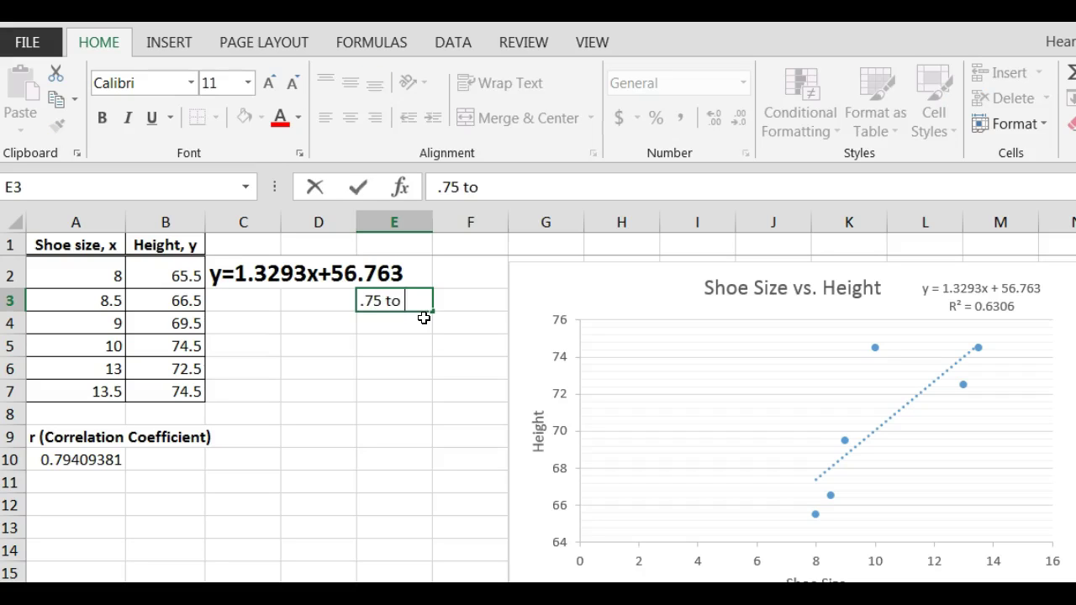
{"action": "type", "text": " 1"}
{"action": "key", "text": "Return"}
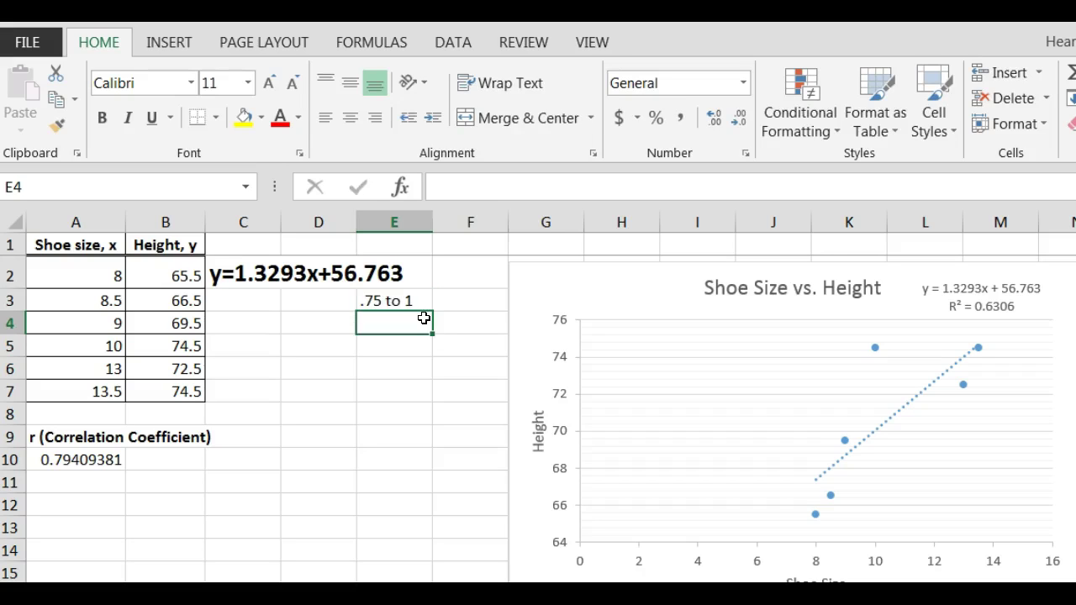
{"action": "type", "text": "."}
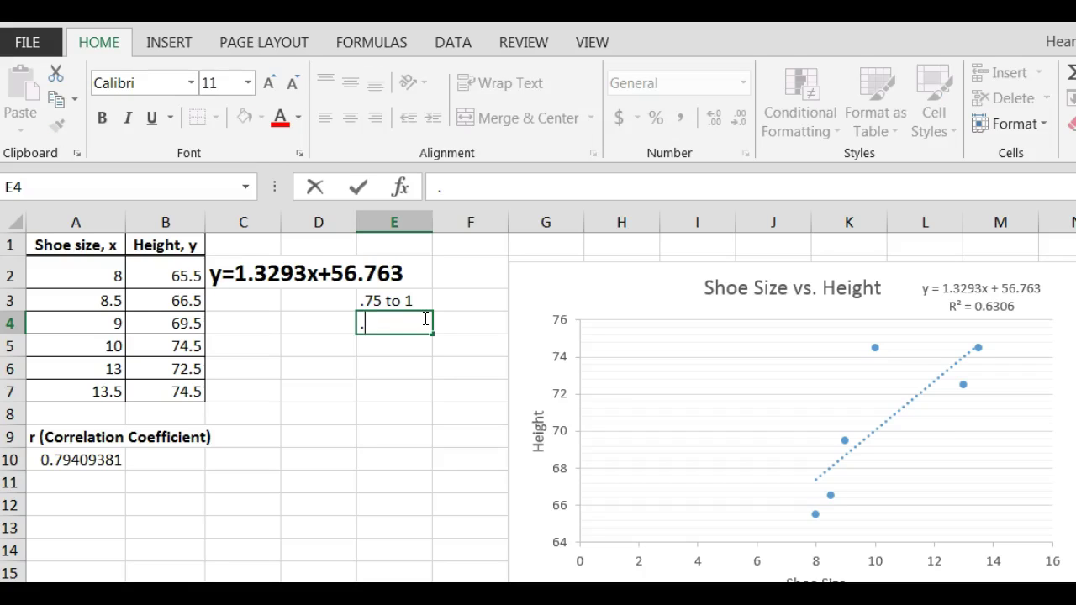
{"action": "type", "text": "5 to .75"}
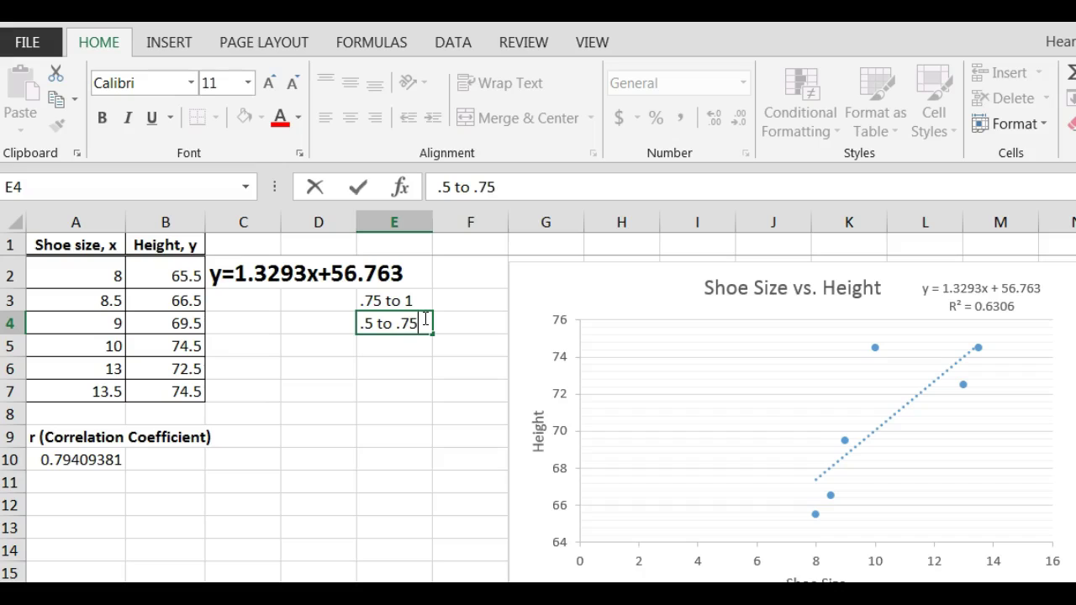
{"action": "key", "text": "Return"}
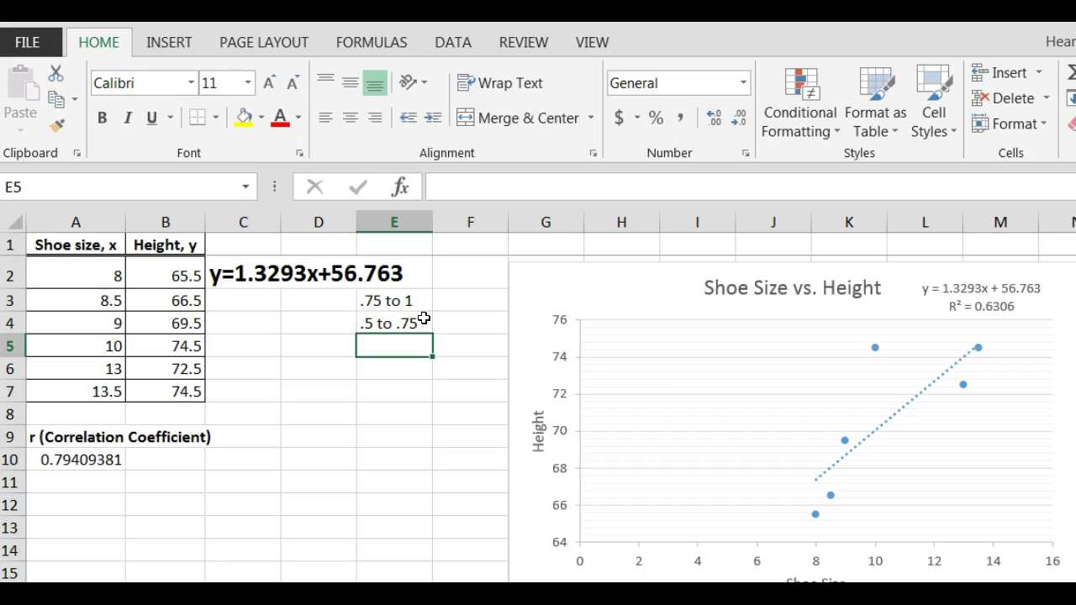
{"action": "type", "text": ".25"}
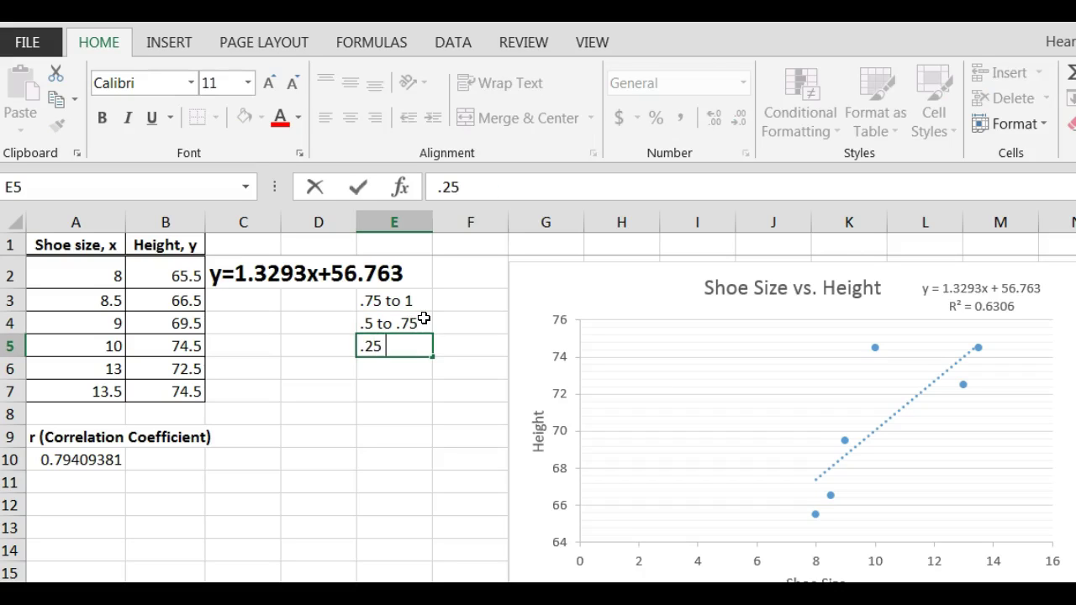
{"action": "type", "text": " to .5"}
{"action": "key", "text": "Return"}
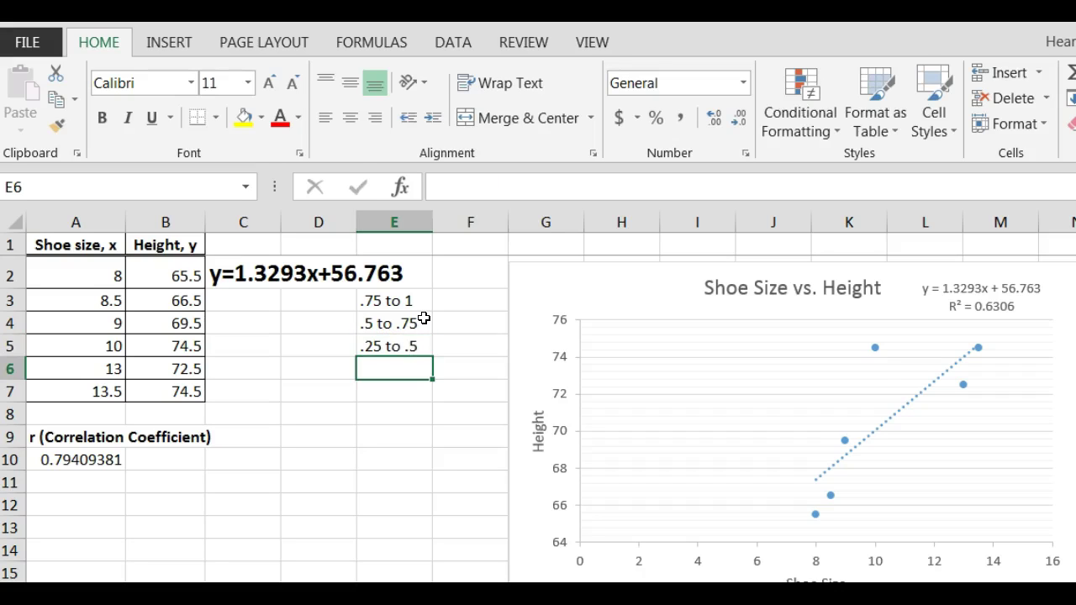
{"action": "type", "text": "0"}
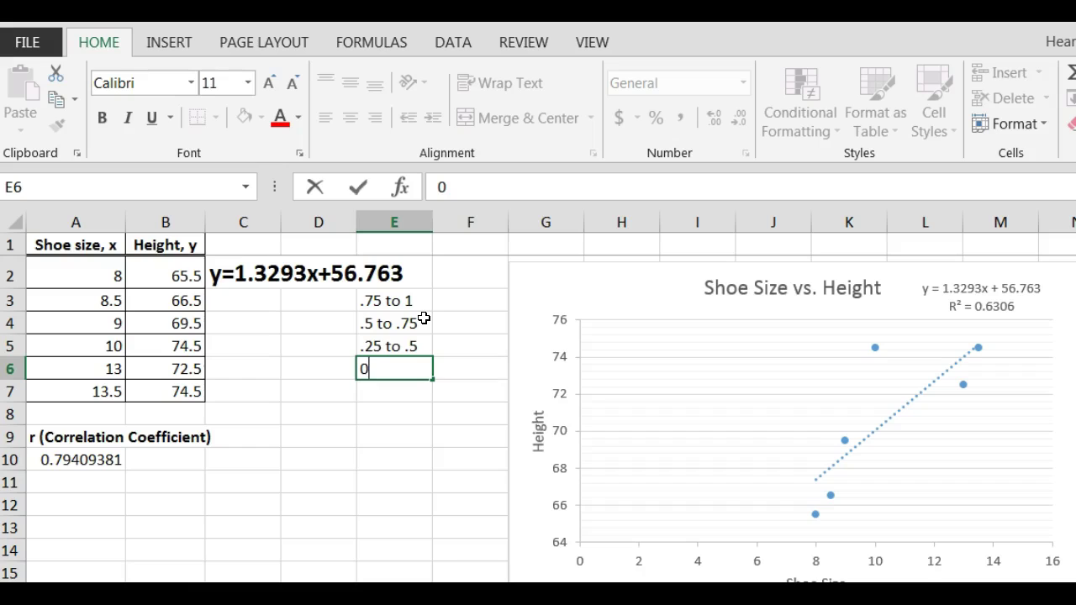
{"action": "type", "text": " to .25"}
{"action": "key", "text": "Return"}
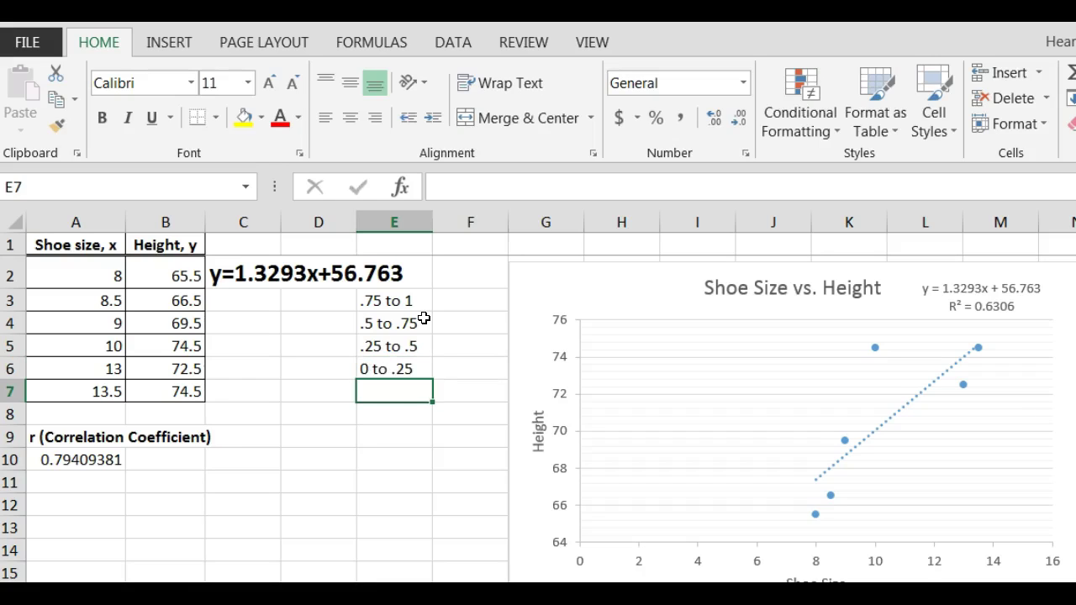
Copy the strength ranges from E3:E6 into E7:E10.
{"action": "left_click_drag", "start_coordinate": [415, 299], "coordinate": [396, 367]}
{"action": "key", "text": "ctrl+c"}
{"action": "left_click", "coordinate": [387, 396]}
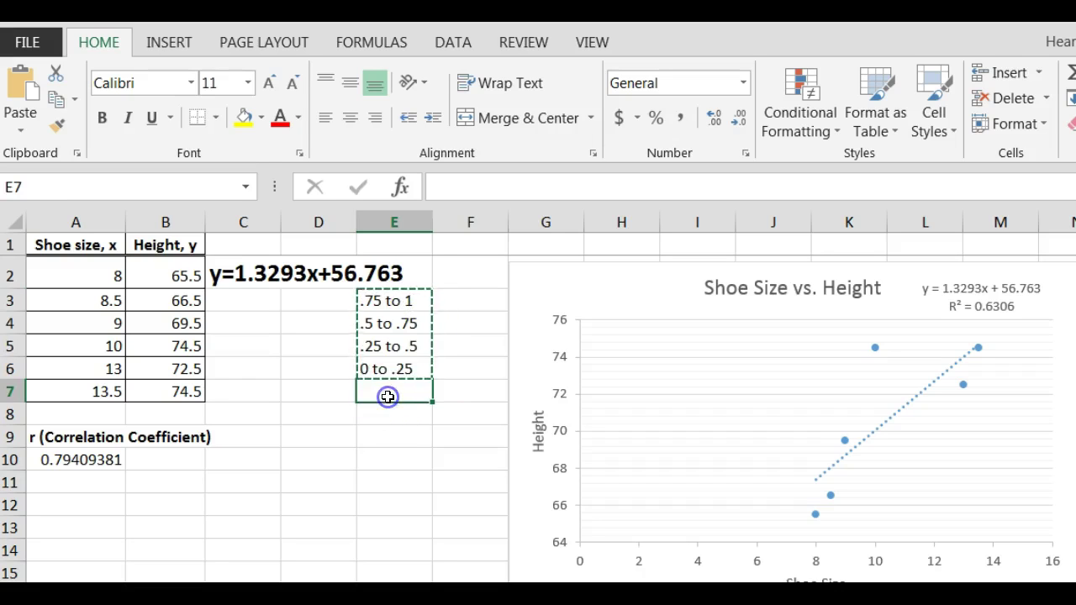
{"action": "key", "text": "ctrl+v"}
Enter 'Positive' in D3 and 'Negative' in D7.
{"action": "left_click", "coordinate": [343, 304]}
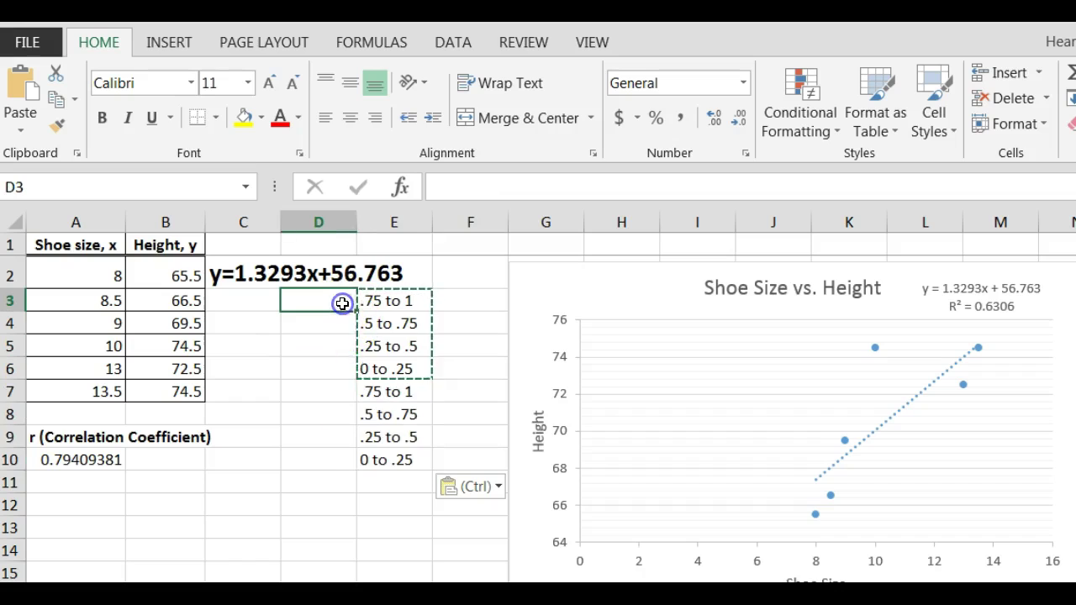
{"action": "key", "text": "Escape"}
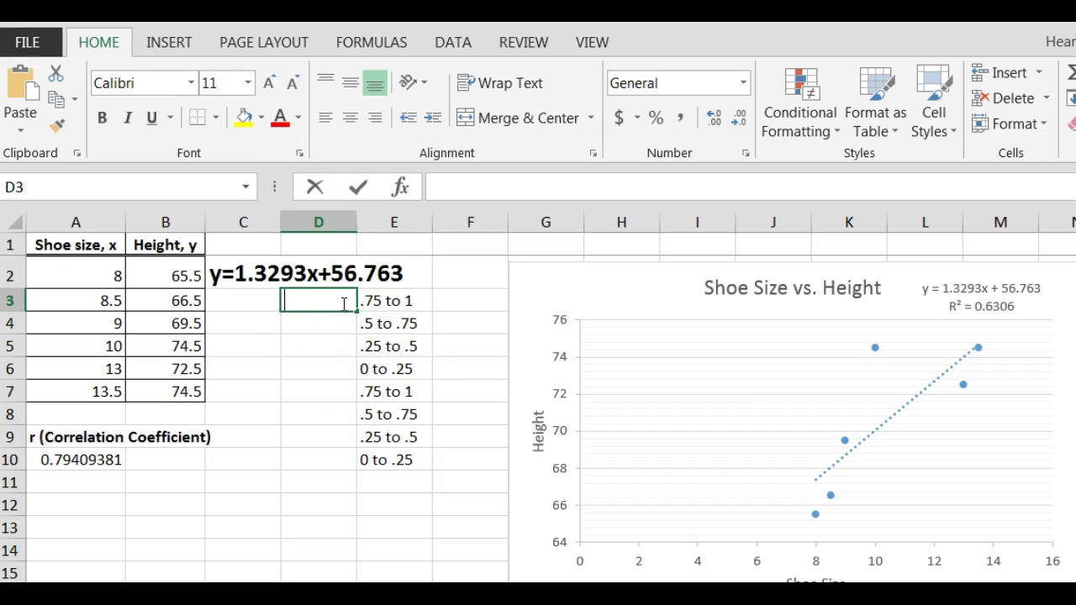
{"action": "type", "text": "Positiv"}
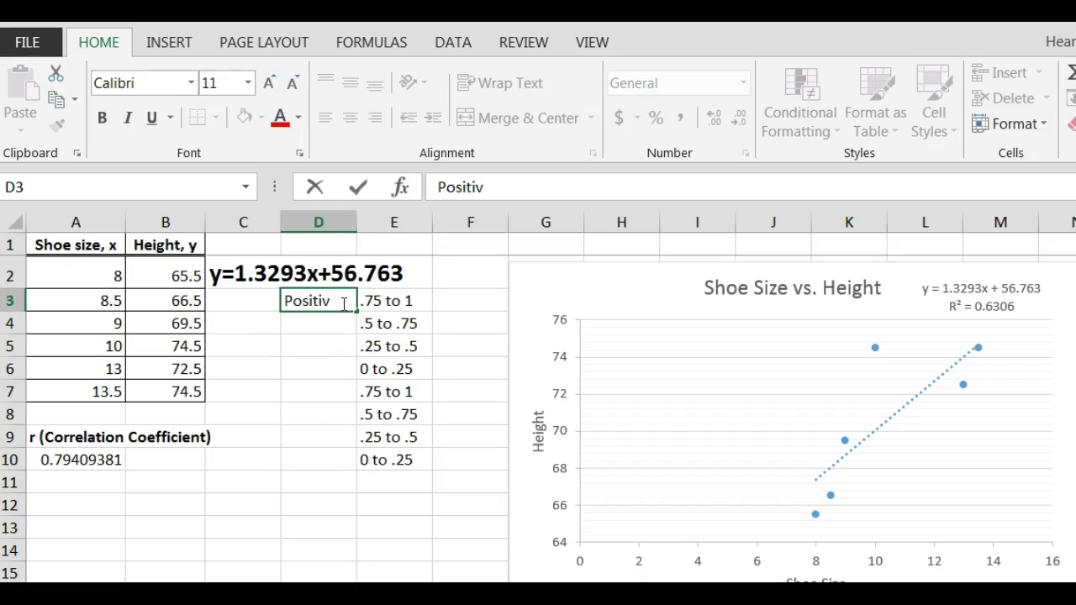
{"action": "type", "text": "e"}
{"action": "key", "text": "Return"}
{"action": "key", "text": "Return"}
{"action": "key", "text": "Return"}
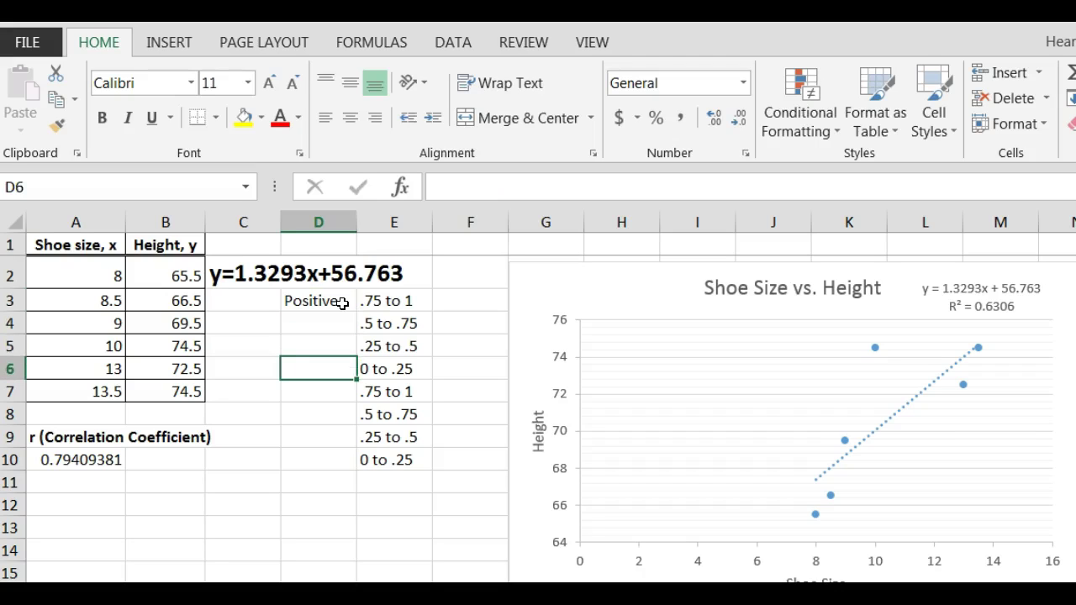
{"action": "key", "text": "Return"}
{"action": "type", "text": "Ne"}
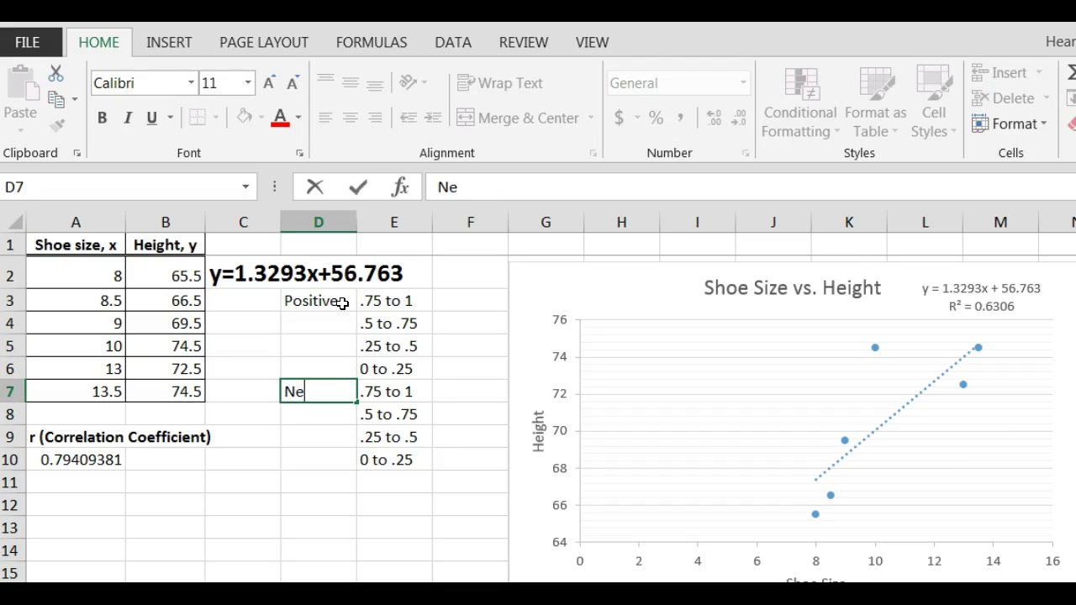
{"action": "type", "text": "gative"}
{"action": "key", "text": "Return"}
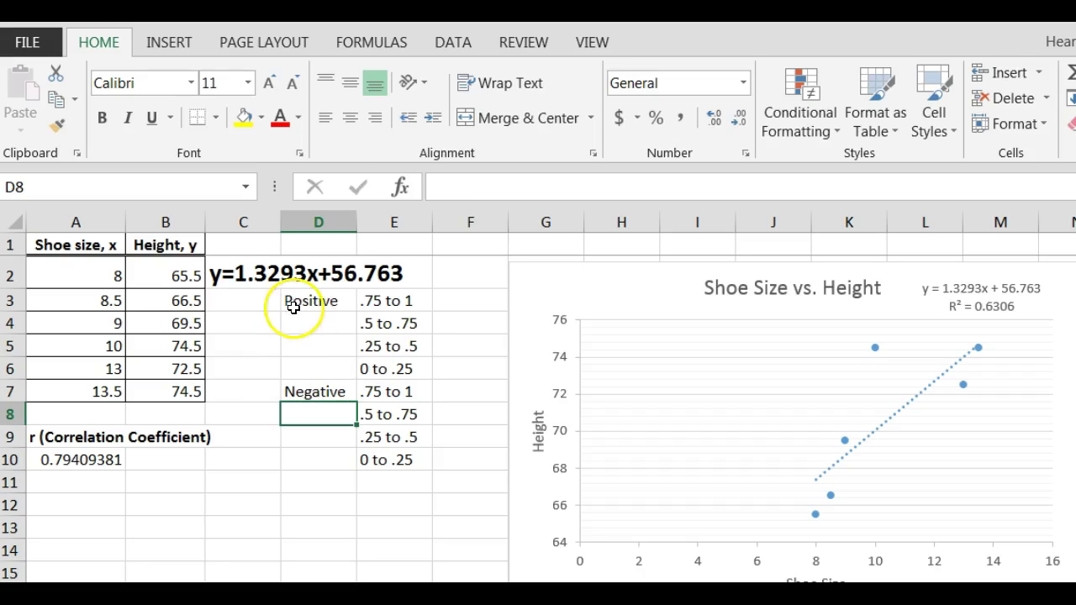
Fill D4:D6 with Positive and D8:D10 with Negative, then move the chart right.
{"action": "left_click", "coordinate": [305, 305]}
{"action": "key", "text": "ctrl+c"}
{"action": "left_click_drag", "start_coordinate": [306, 325], "coordinate": [315, 366]}
{"action": "key", "text": "ctrl+v"}
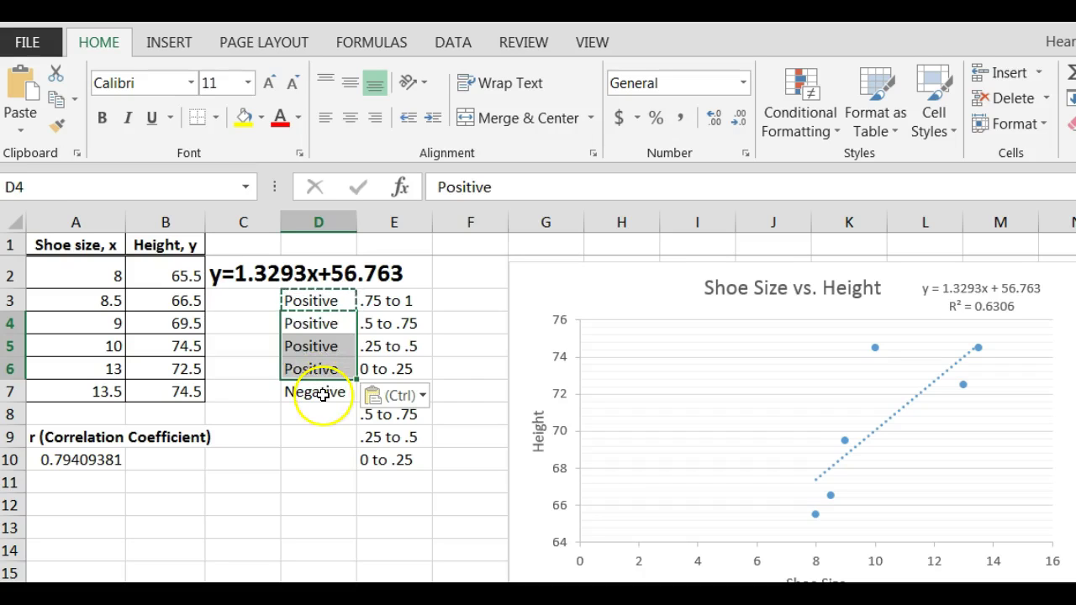
{"action": "left_click", "coordinate": [323, 395]}
{"action": "key", "text": "ctrl+c"}
{"action": "left_click_drag", "start_coordinate": [327, 413], "coordinate": [324, 470]}
{"action": "key", "text": "ctrl+v"}
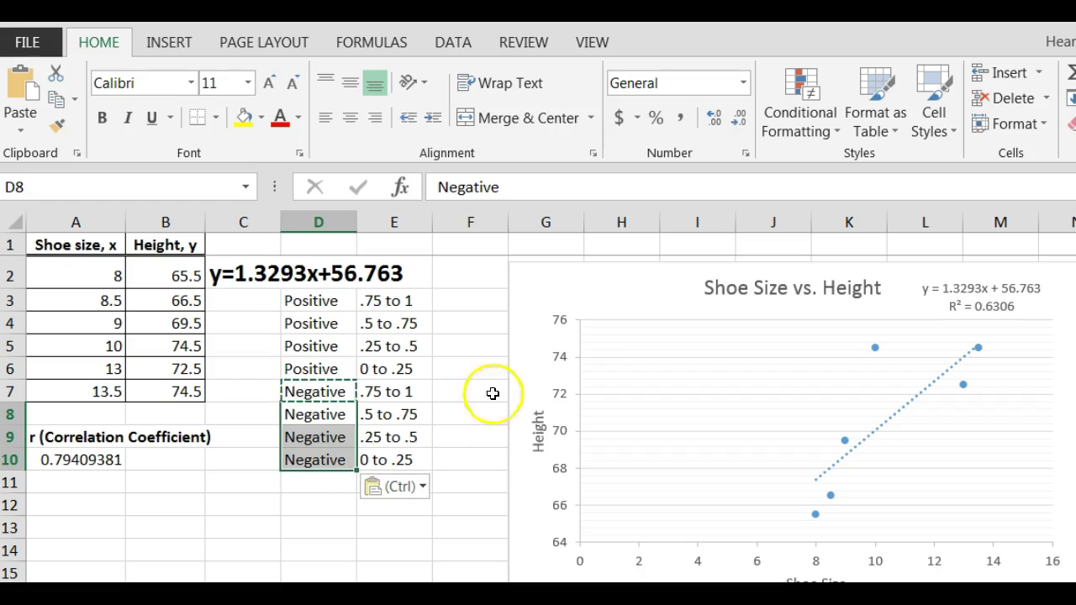
{"action": "left_click_drag", "start_coordinate": [586, 302], "coordinate": [891, 286]}
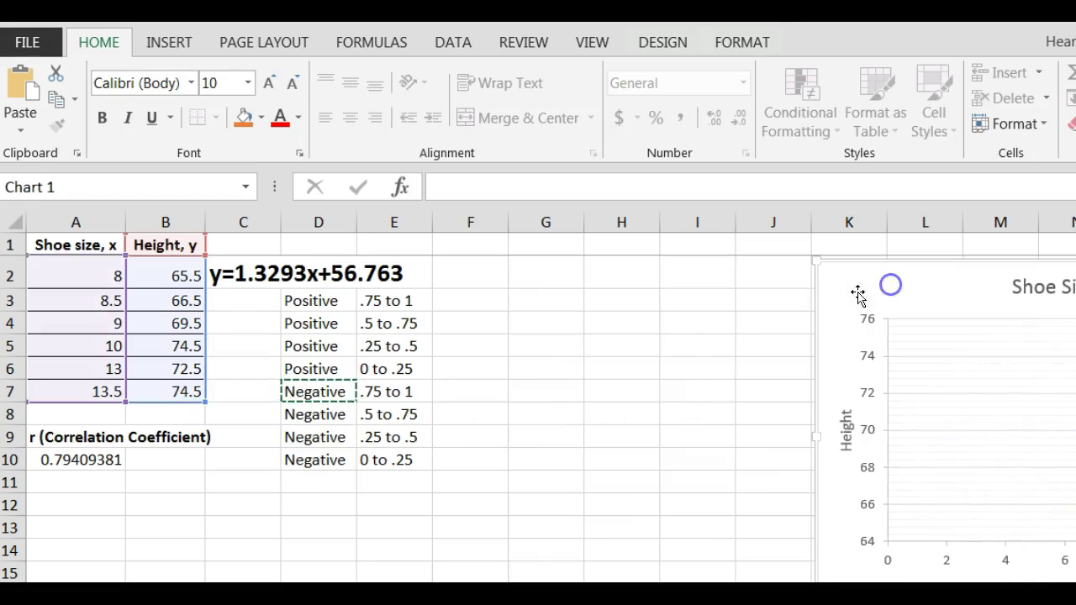
Describe F3:F6 as Strong Positive, Positive Correlation, Weak Positive and Almost No Corrrelation.
{"action": "left_click", "coordinate": [411, 303]}
{"action": "left_click", "coordinate": [464, 304]}
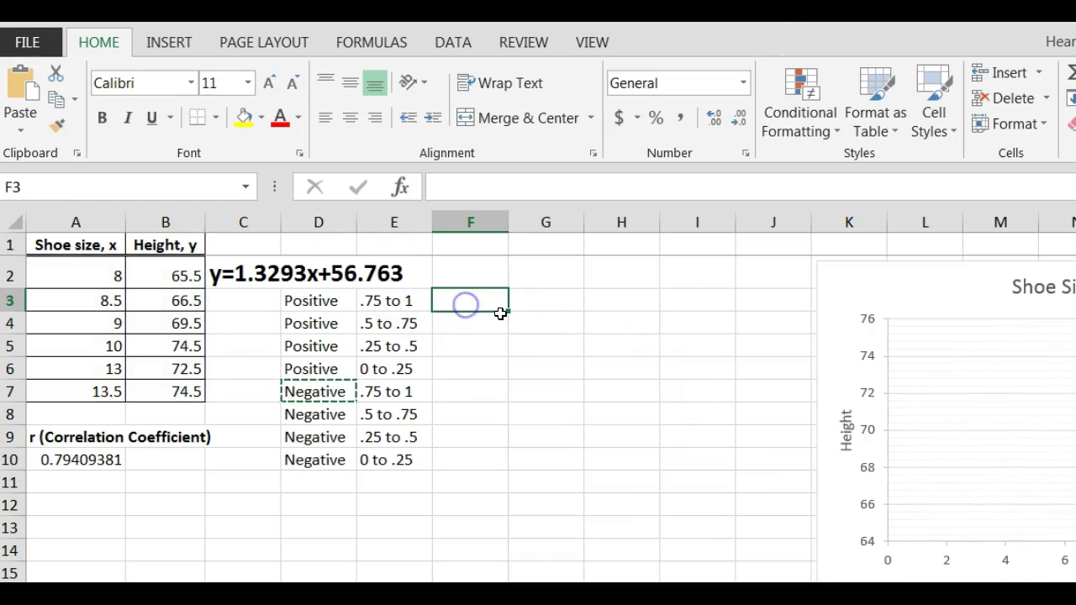
{"action": "type", "text": "Strong"}
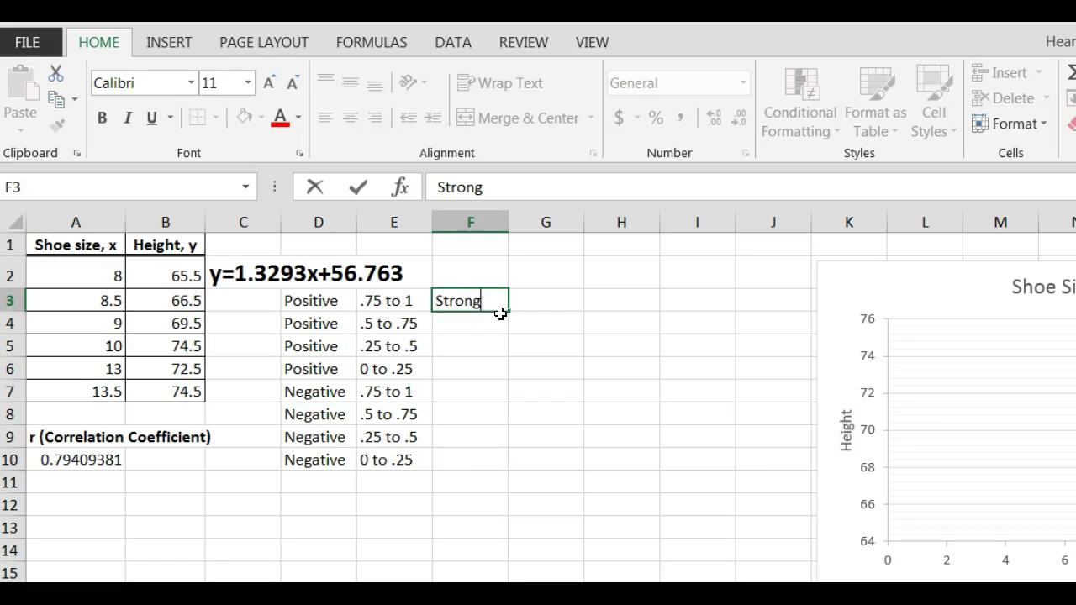
{"action": "type", "text": " Positive"}
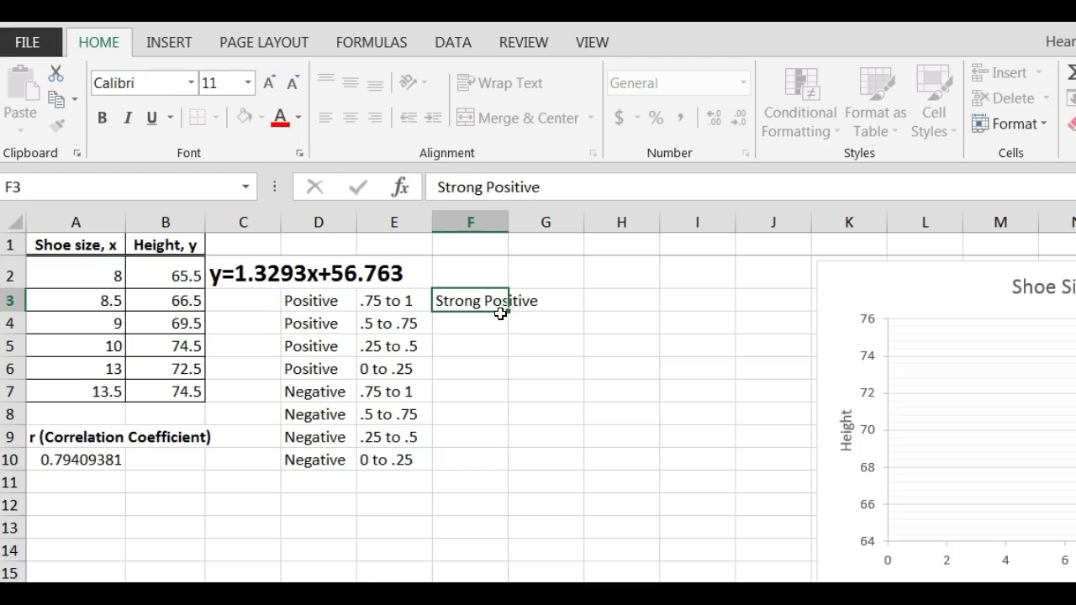
{"action": "key", "text": "Return"}
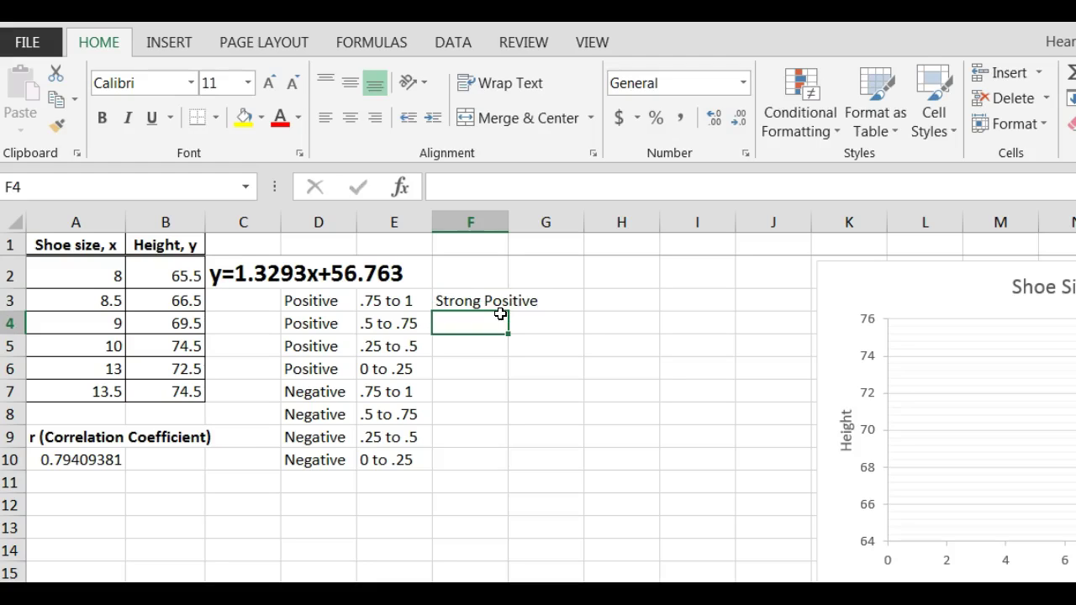
{"action": "type", "text": "Milde"}
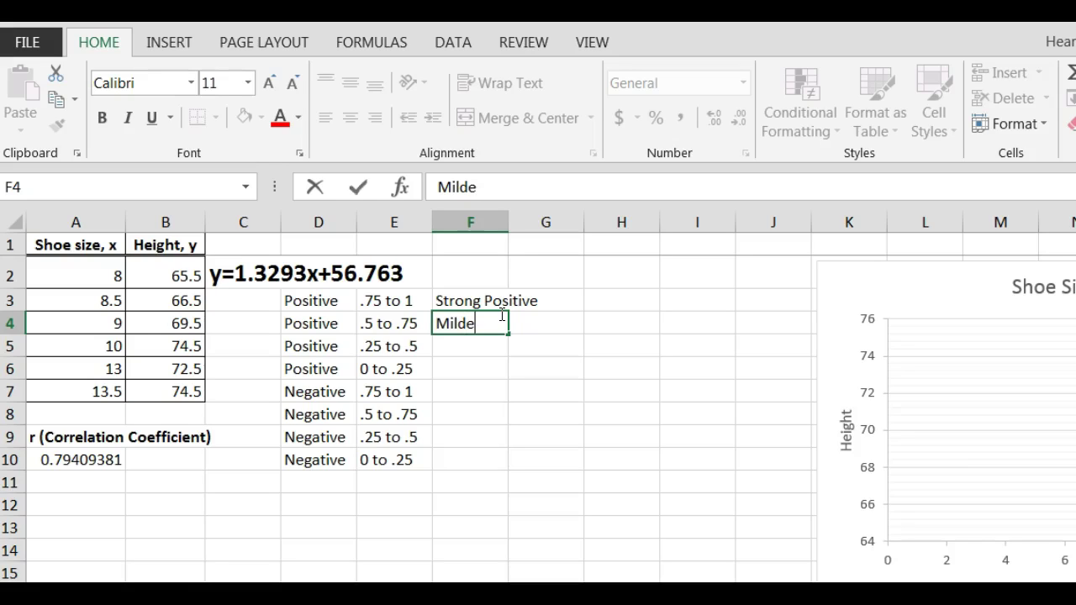
{"action": "key", "text": "BackSpace"}
{"action": "key", "text": "BackSpace"}
{"action": "key", "text": "BackSpace"}
{"action": "key", "text": "BackSpace"}
{"action": "key", "text": "BackSpace"}
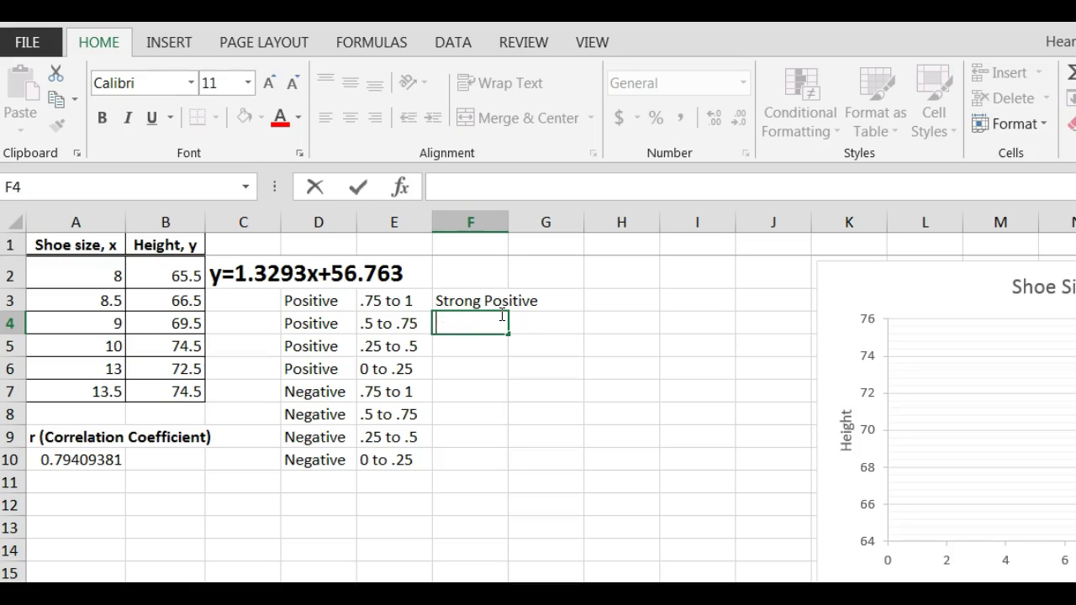
{"action": "type", "text": "P"}
{"action": "key", "text": "BackSpace"}
{"action": "type", "text": "M"}
{"action": "key", "text": "BackSpace"}
{"action": "type", "text": "Positive Corre"}
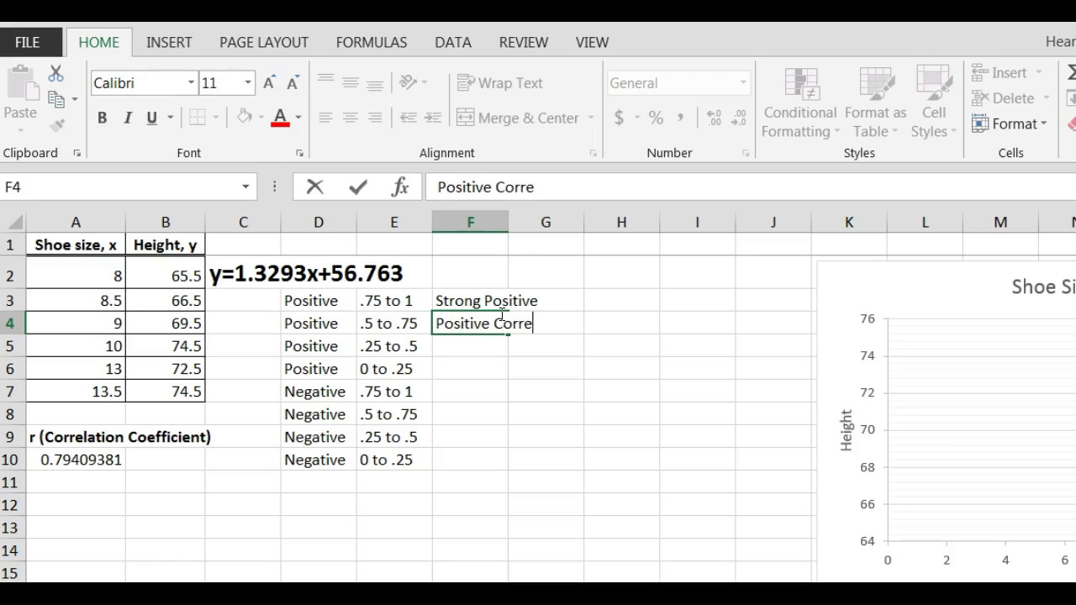
{"action": "type", "text": "lation"}
{"action": "key", "text": "Return"}
{"action": "type", "text": "We"}
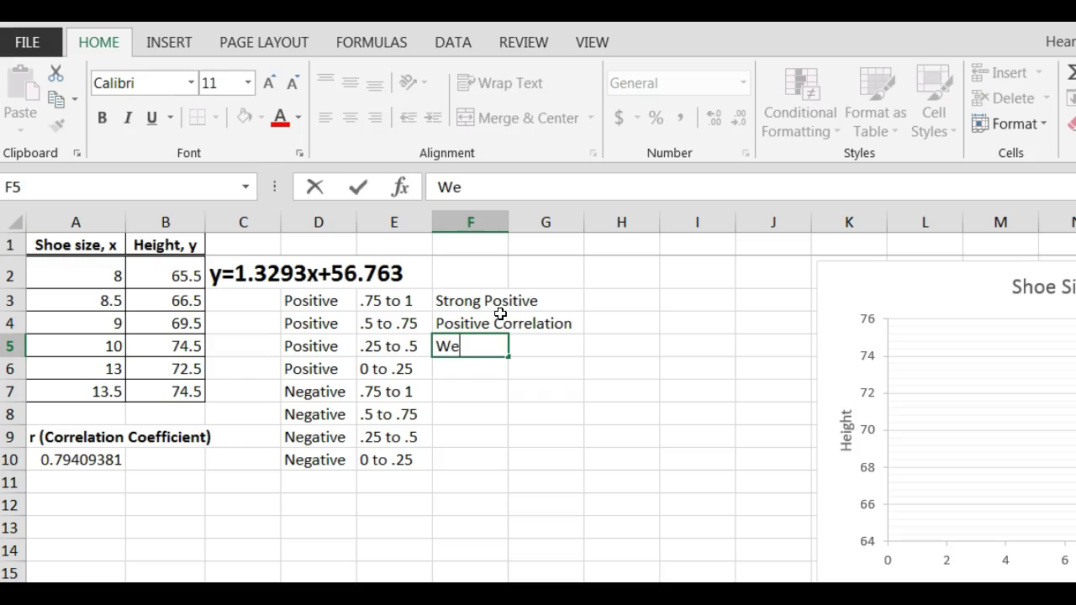
{"action": "type", "text": "ak Po"}
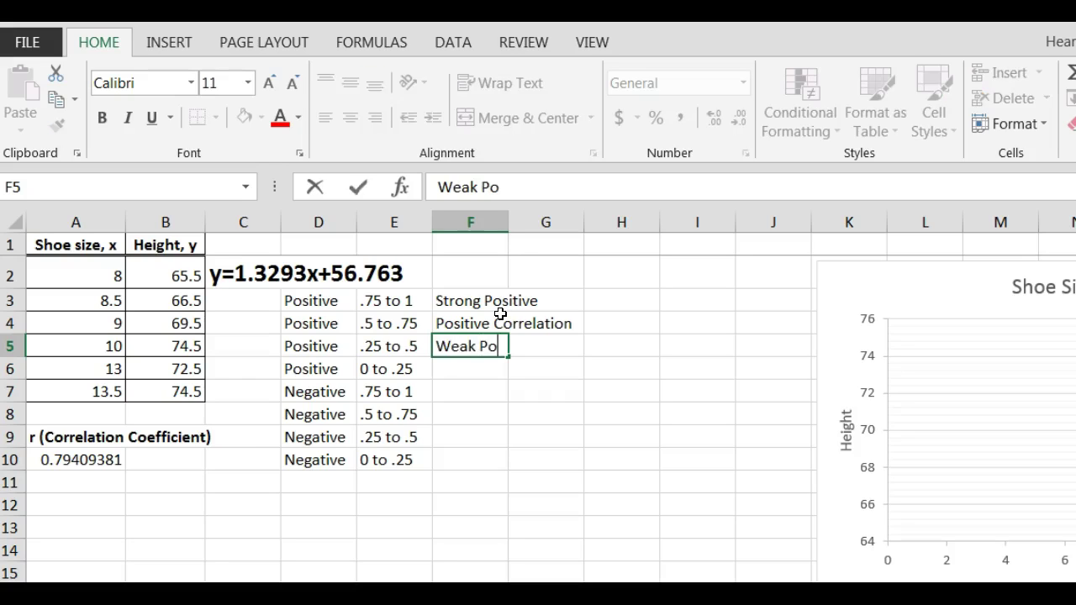
{"action": "type", "text": "sitive"}
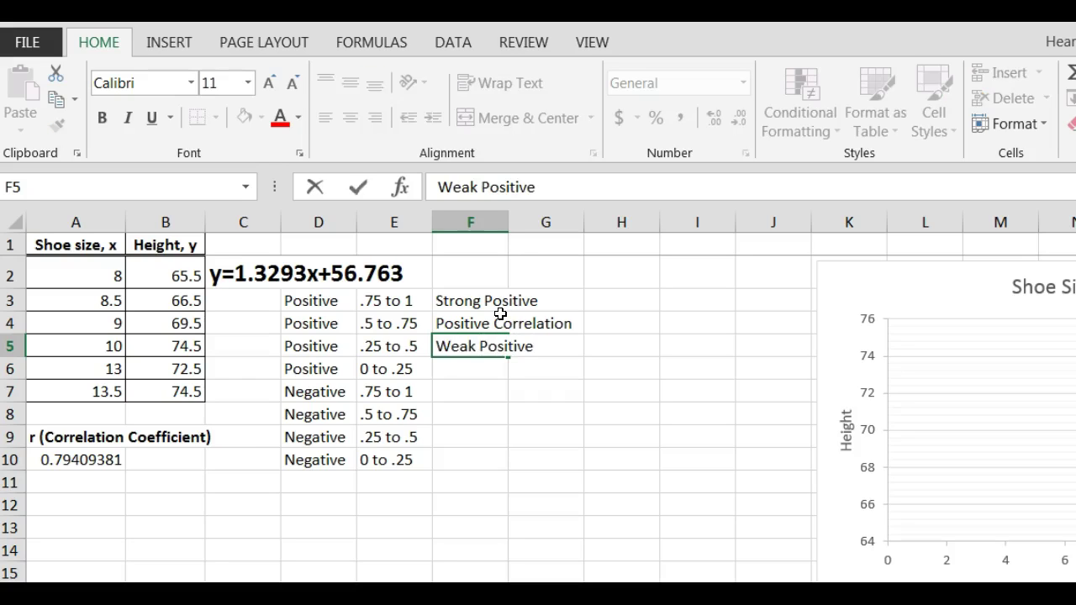
{"action": "key", "text": "Return"}
{"action": "type", "text": "Almost"}
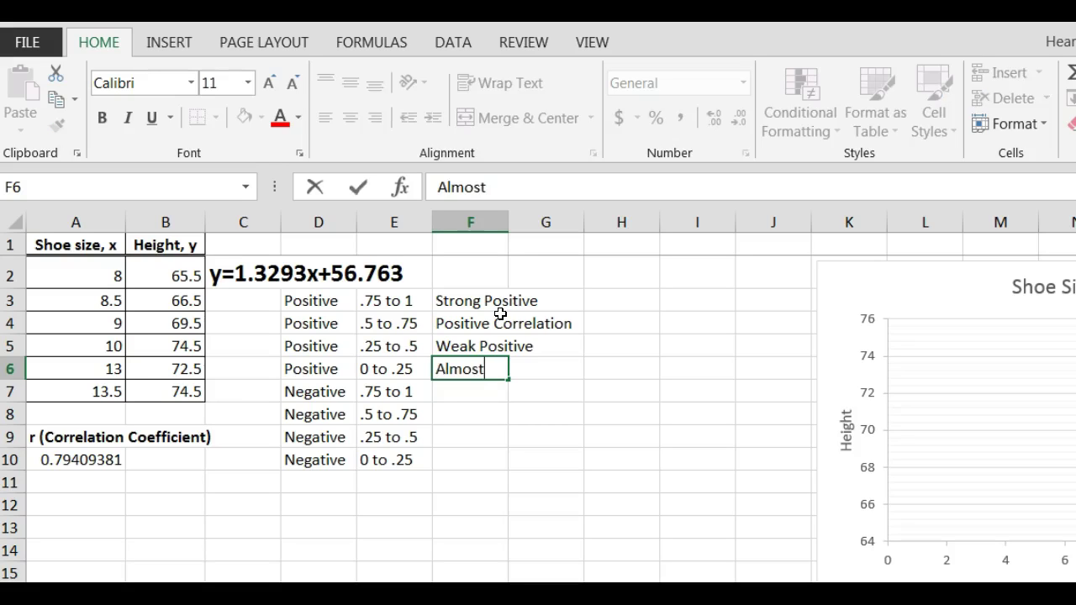
{"action": "type", "text": " n"}
{"action": "key", "text": "BackSpace"}
{"action": "type", "text": "No Corrrelation"}
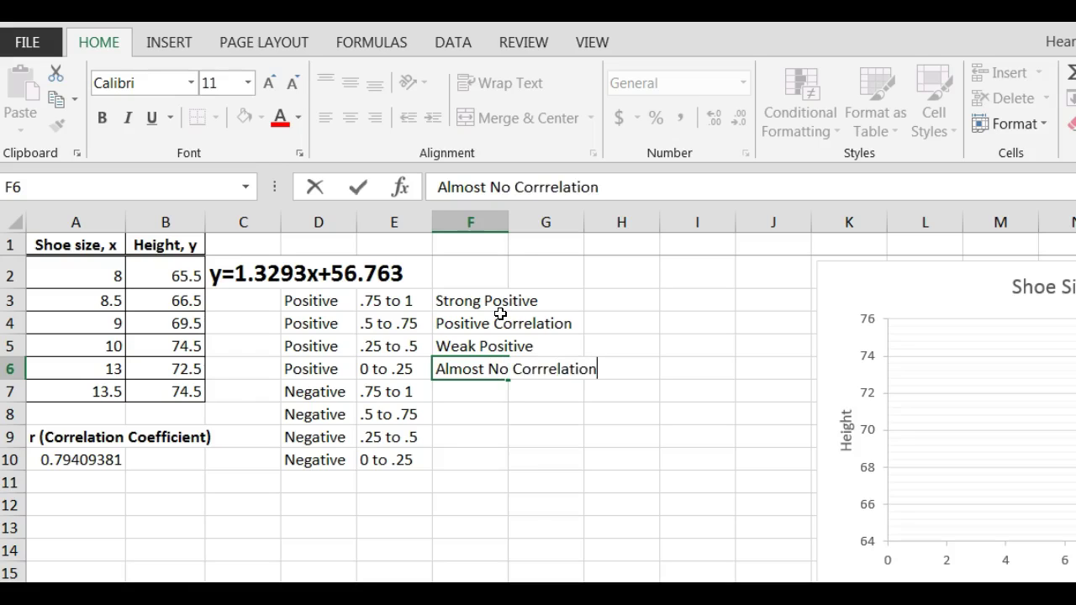
{"action": "key", "text": "Return"}
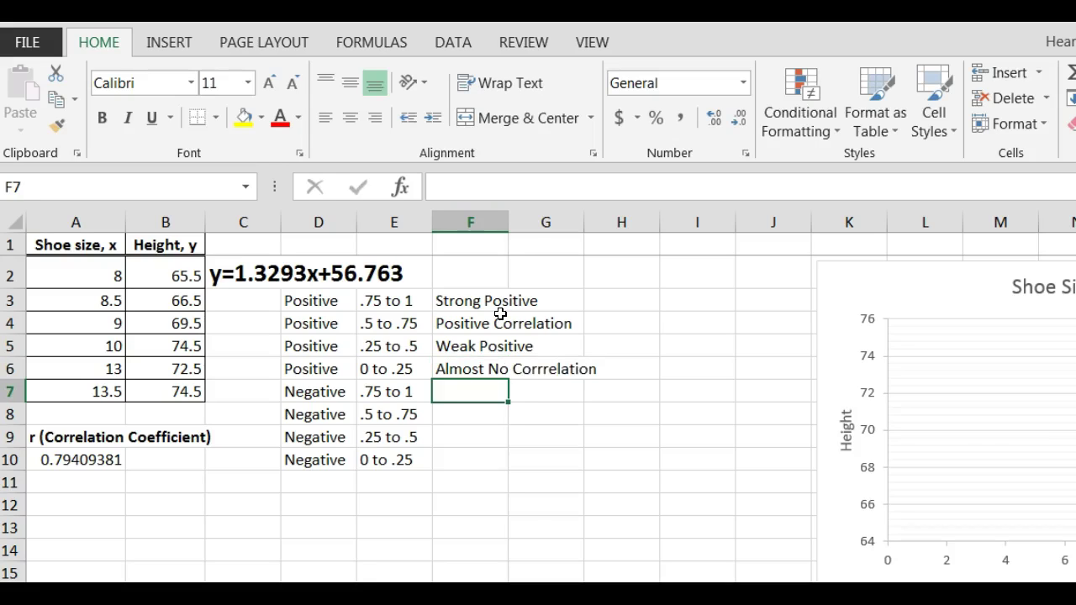
Describe F7:F10 as Strong Negative, Negative Correlation, Weak Negative and Almost No Corrrelation.
{"action": "type", "text": "S"}
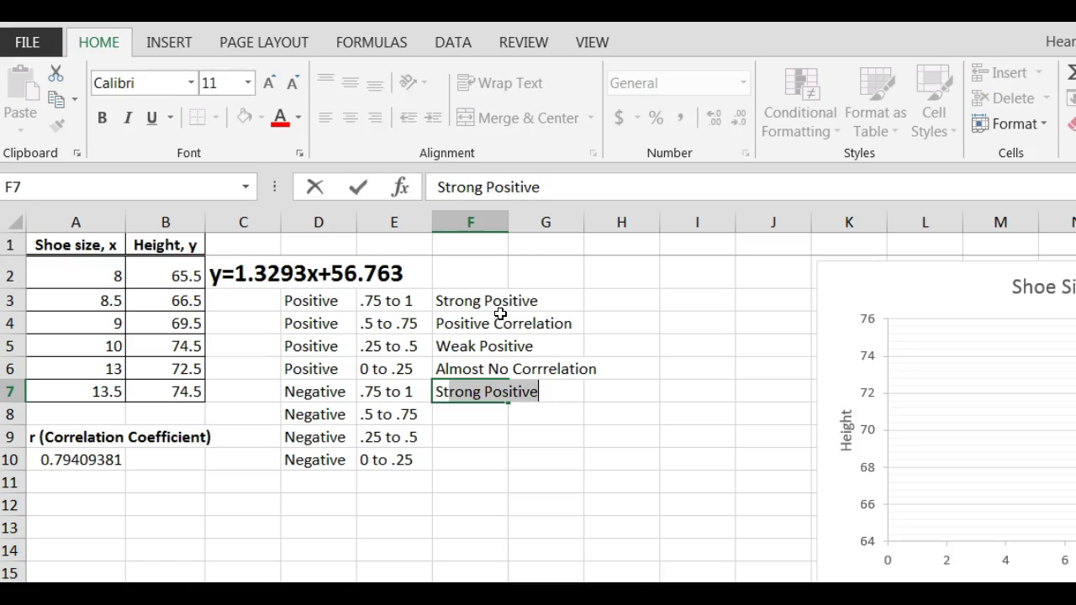
{"action": "type", "text": "trong Ne"}
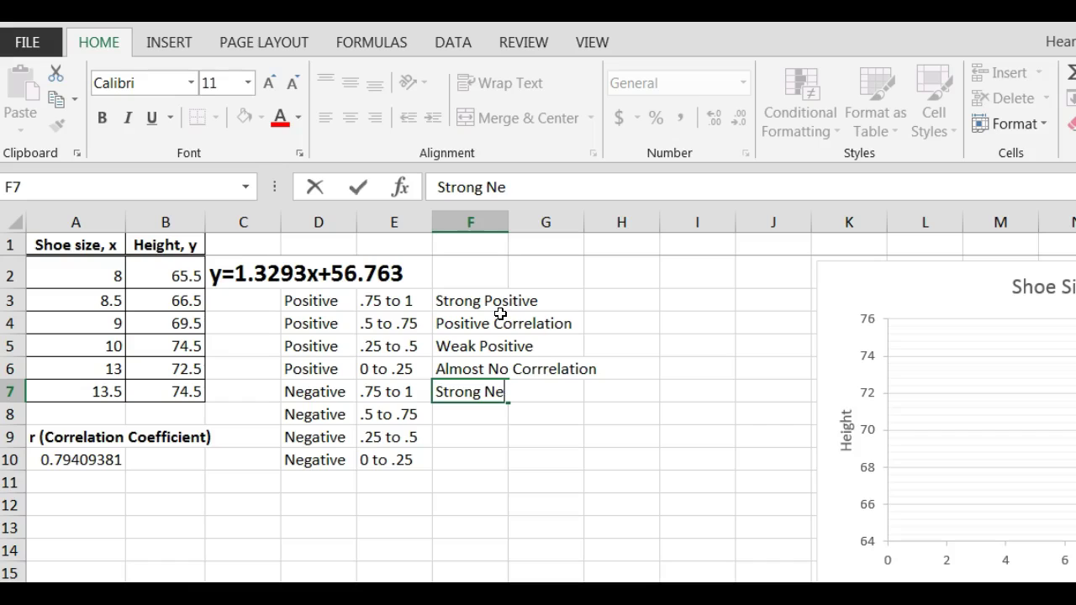
{"action": "type", "text": "gative"}
{"action": "key", "text": "Return"}
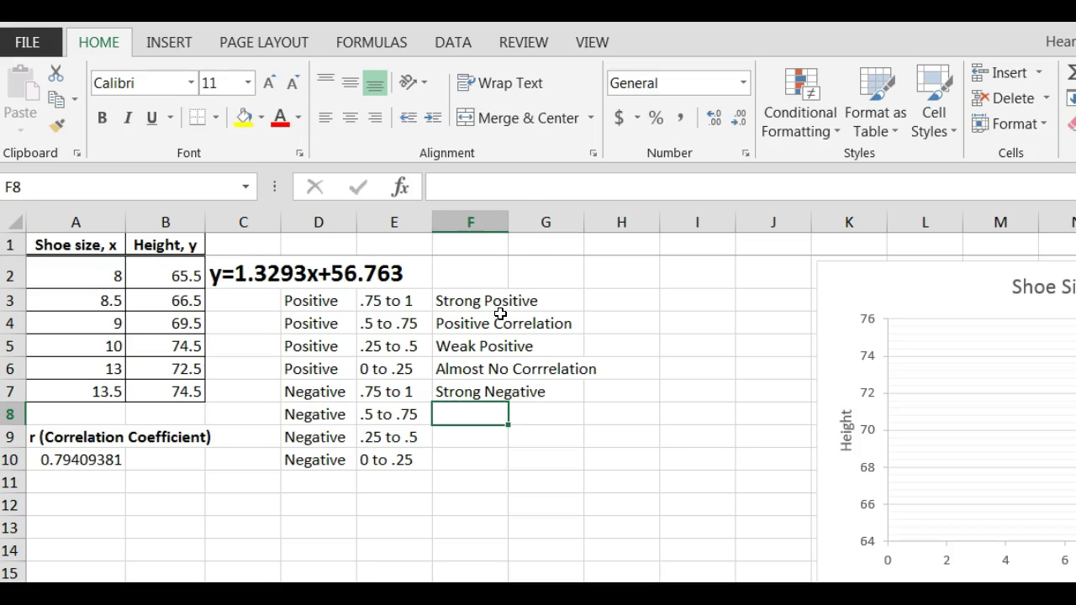
{"action": "type", "text": "Negative Corre"}
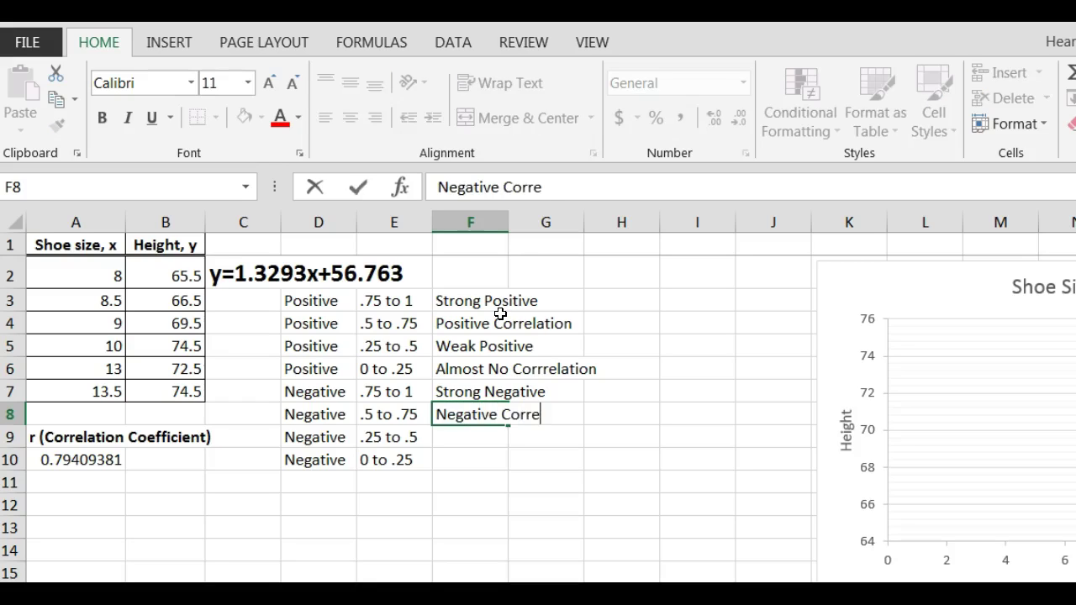
{"action": "type", "text": "lation"}
{"action": "key", "text": "Return"}
{"action": "type", "text": "Weak"}
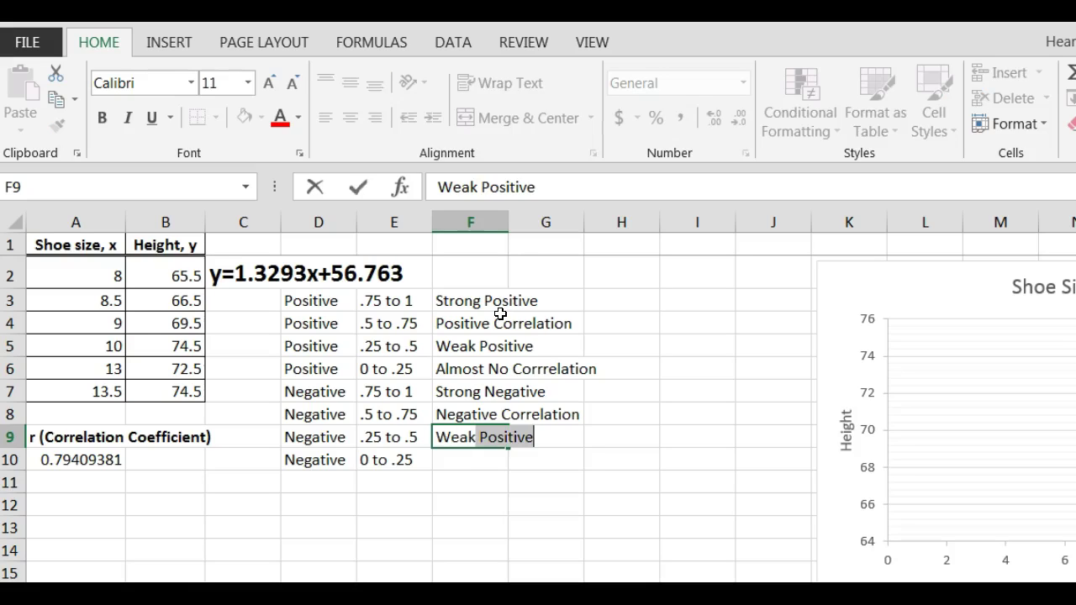
{"action": "type", "text": " Negati"}
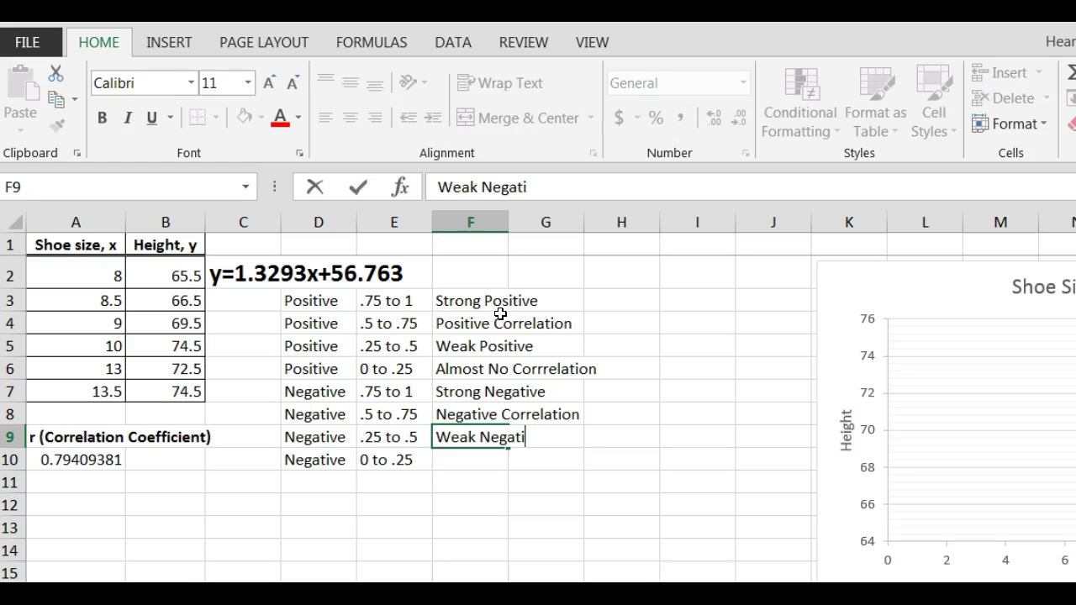
{"action": "type", "text": "v"}
{"action": "key", "text": "Return"}
{"action": "type", "text": "Almost No Corrrelation"}
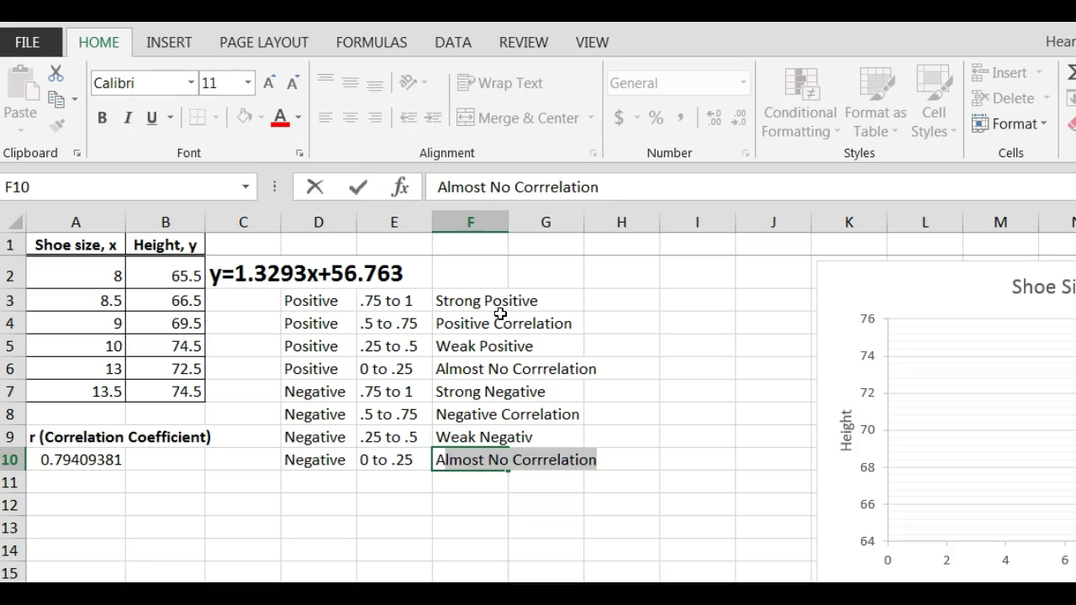
{"action": "key", "text": "Return"}
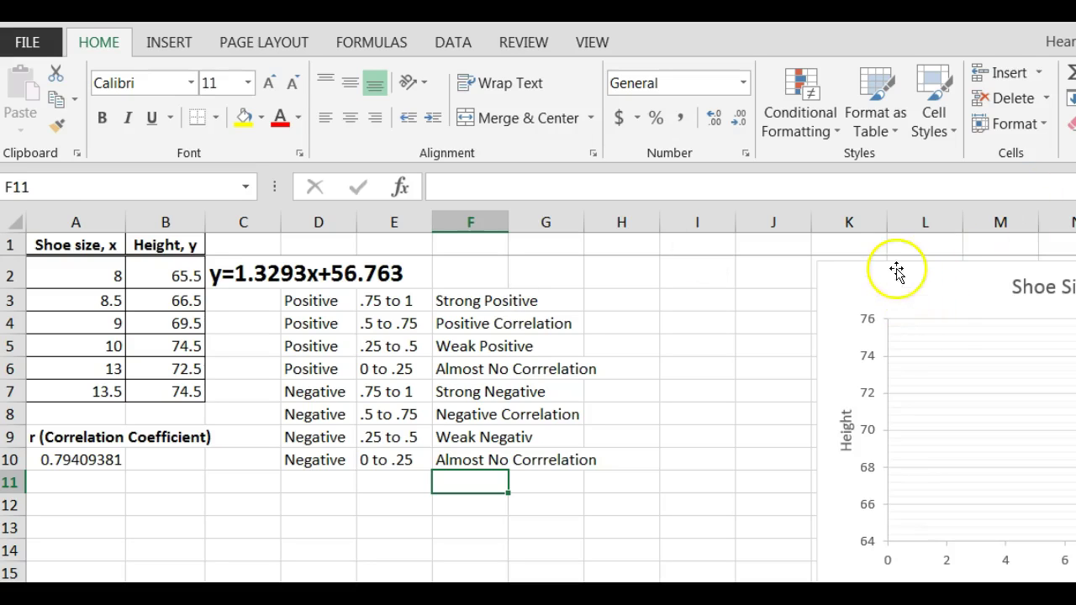
Type X in I2 and Y in J2, then centre and bold the I2:J8 table area.
{"action": "left_click_drag", "start_coordinate": [894, 271], "coordinate": [1075, 272]}
{"action": "left_click", "coordinate": [704, 280]}
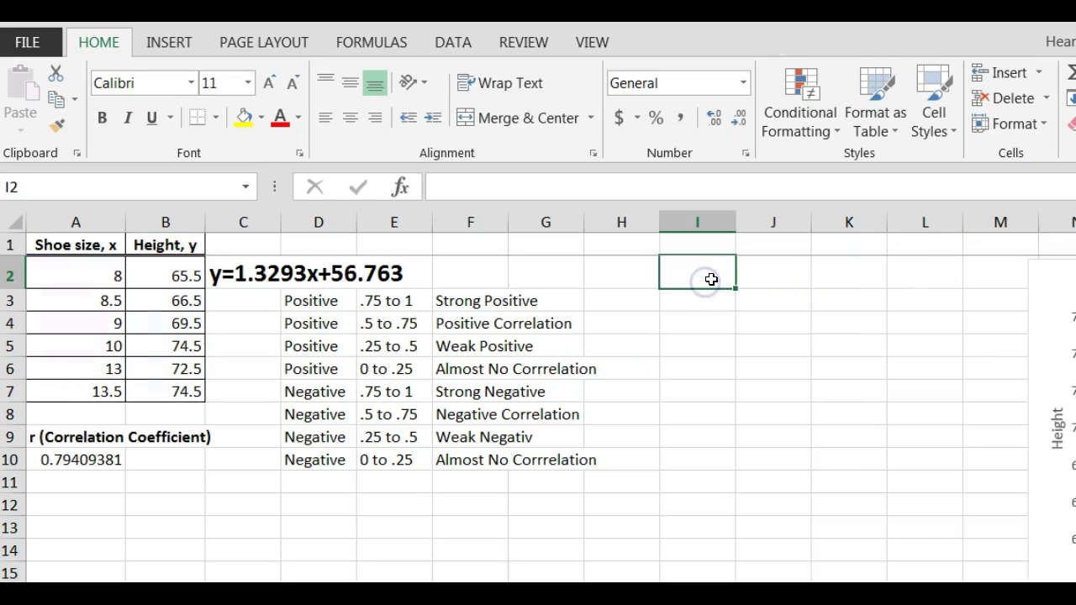
{"action": "type", "text": "X"}
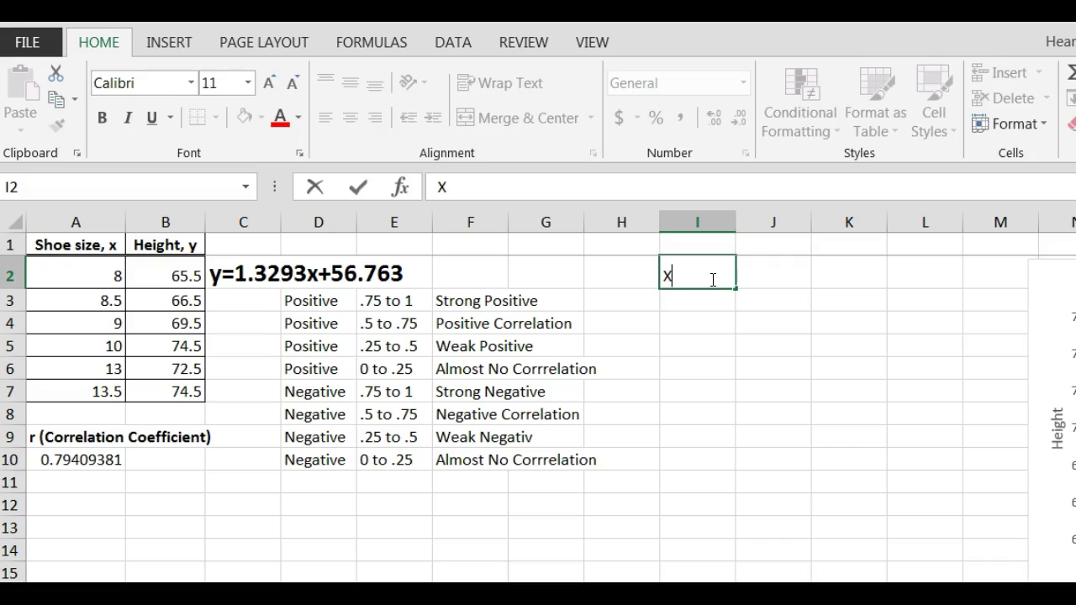
{"action": "left_click", "coordinate": [764, 278]}
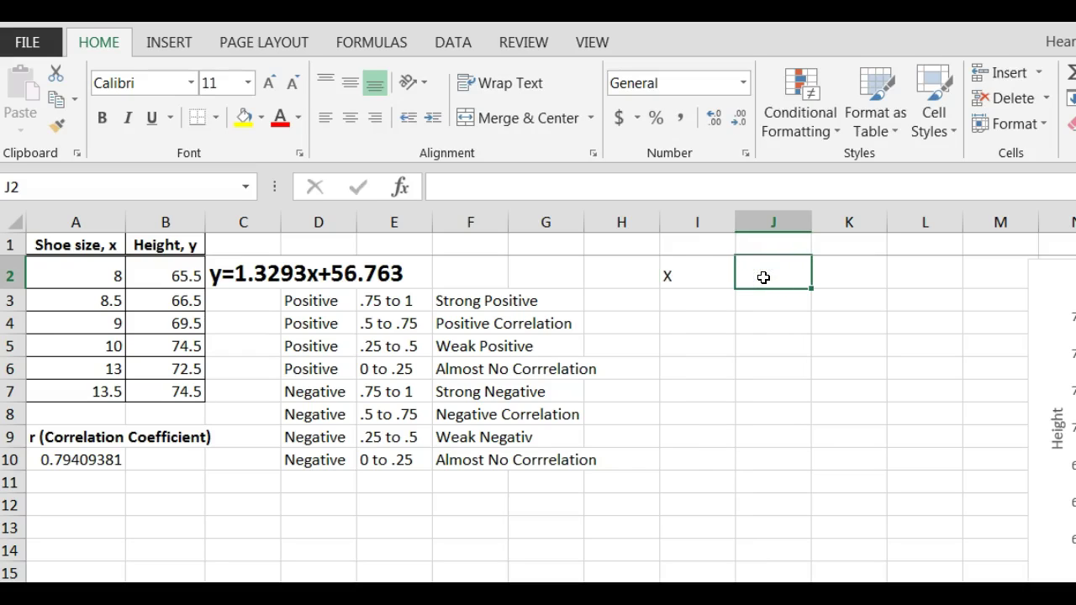
{"action": "type", "text": "Y"}
{"action": "left_click", "coordinate": [786, 286]}
{"action": "left_click", "coordinate": [719, 278]}
{"action": "left_click_drag", "start_coordinate": [719, 279], "coordinate": [761, 405]}
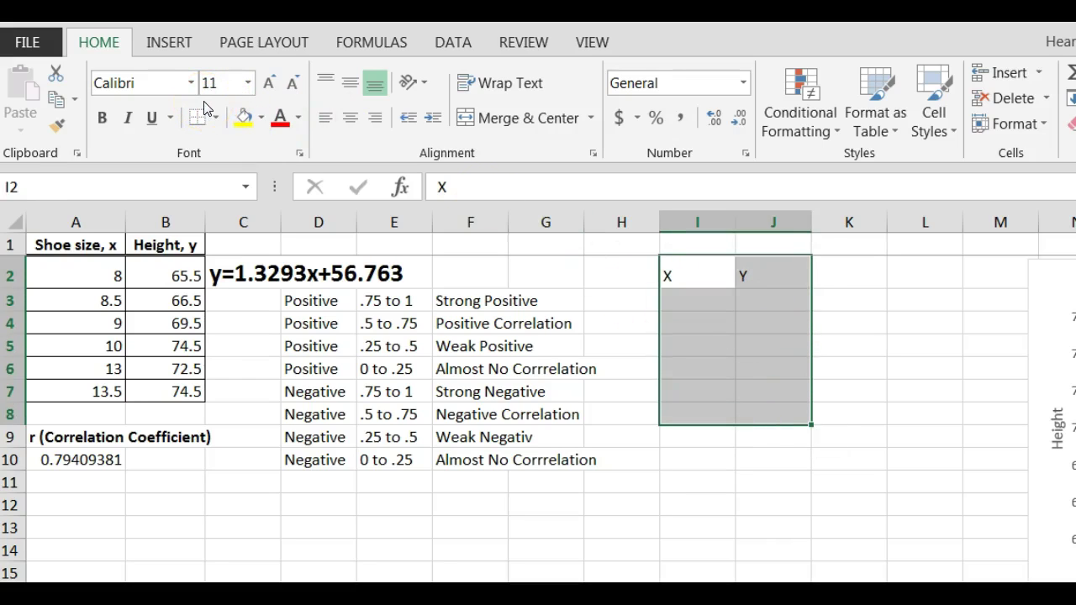
{"action": "left_click", "coordinate": [350, 118]}
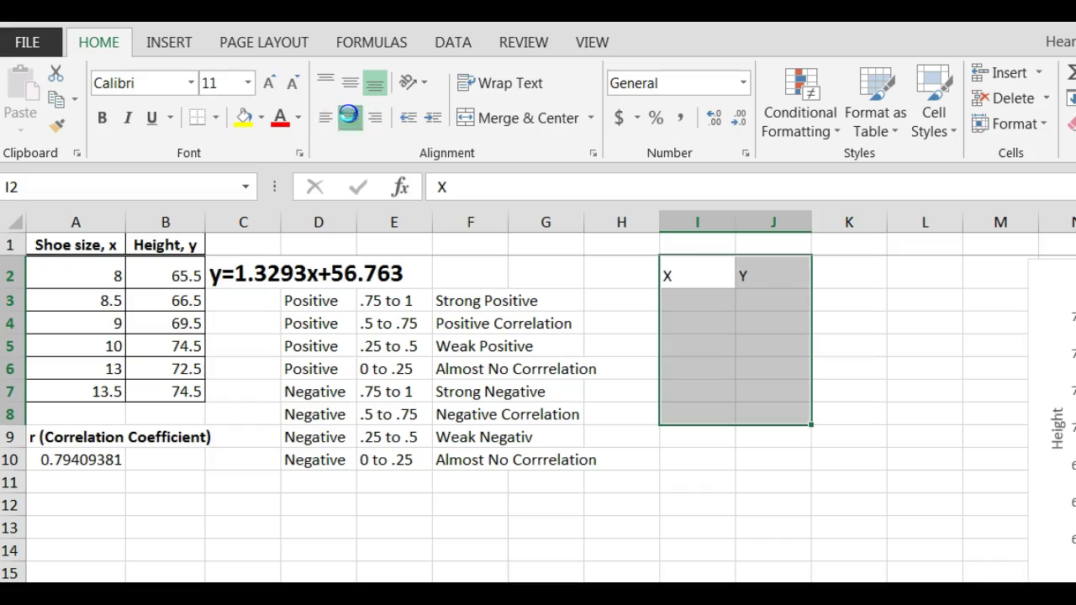
{"action": "left_click", "coordinate": [105, 121]}
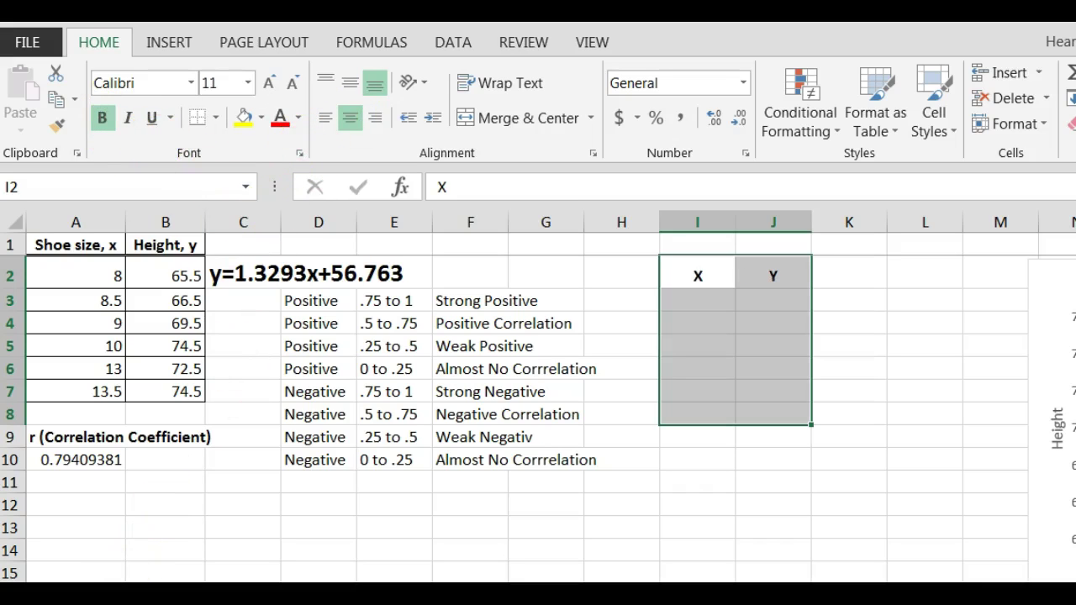
Enter shoe size 10.5 in I3 and =1.3293*I3+56.763 in J3, predicting 70.72065.
{"action": "left_click", "coordinate": [692, 301]}
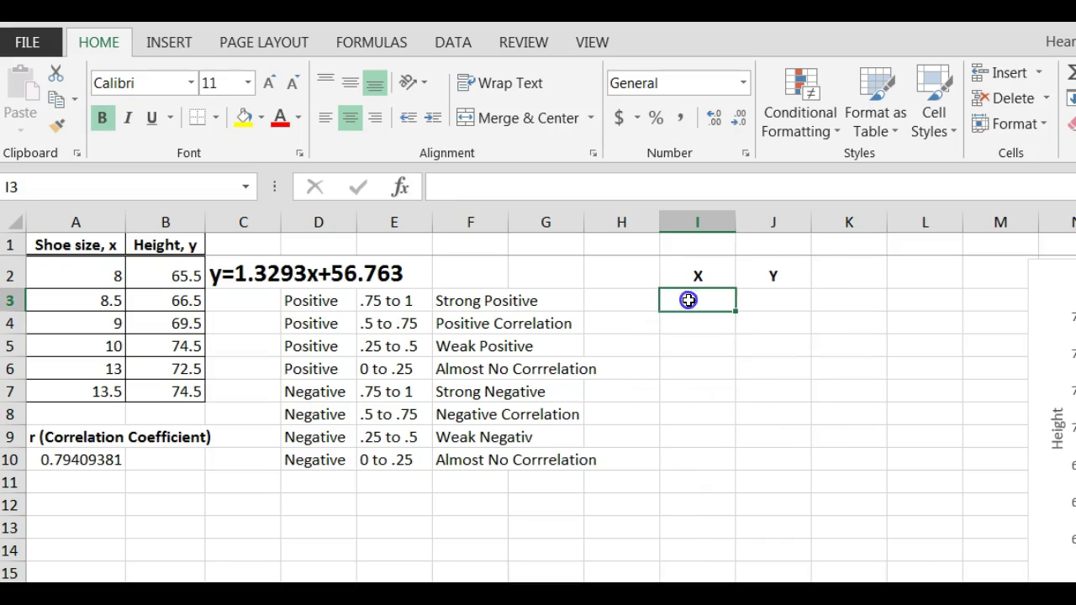
{"action": "left_click", "coordinate": [685, 305]}
{"action": "type", "text": "10."}
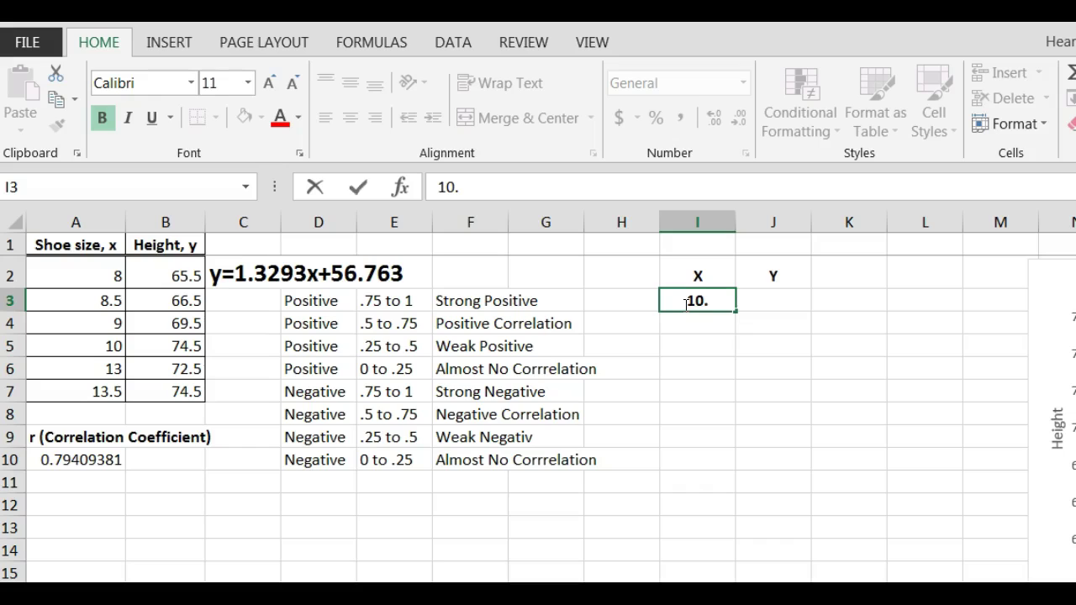
{"action": "type", "text": "5"}
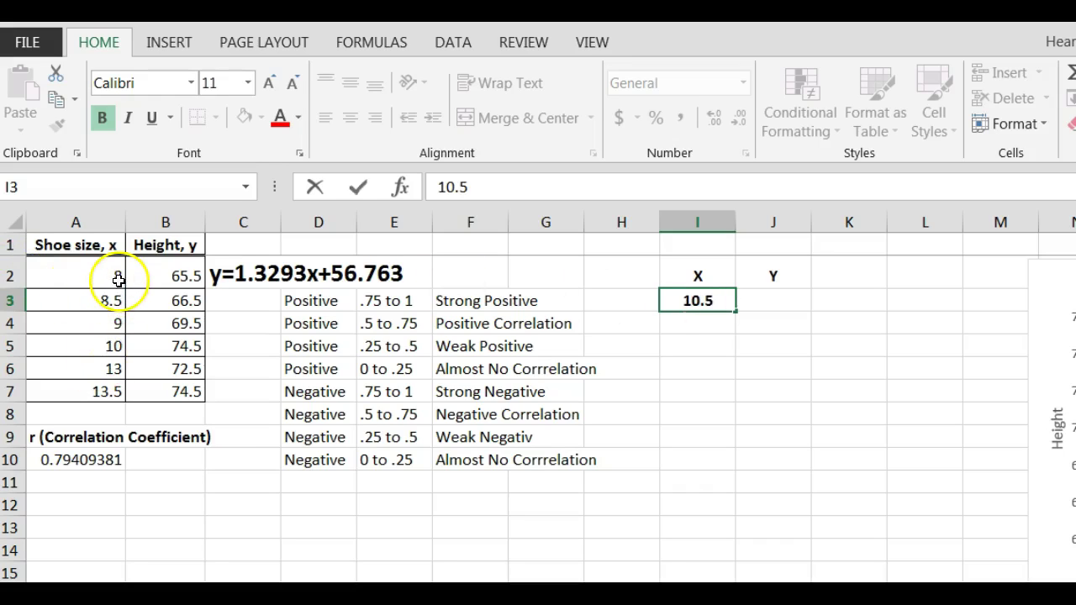
{"action": "left_click", "coordinate": [762, 305]}
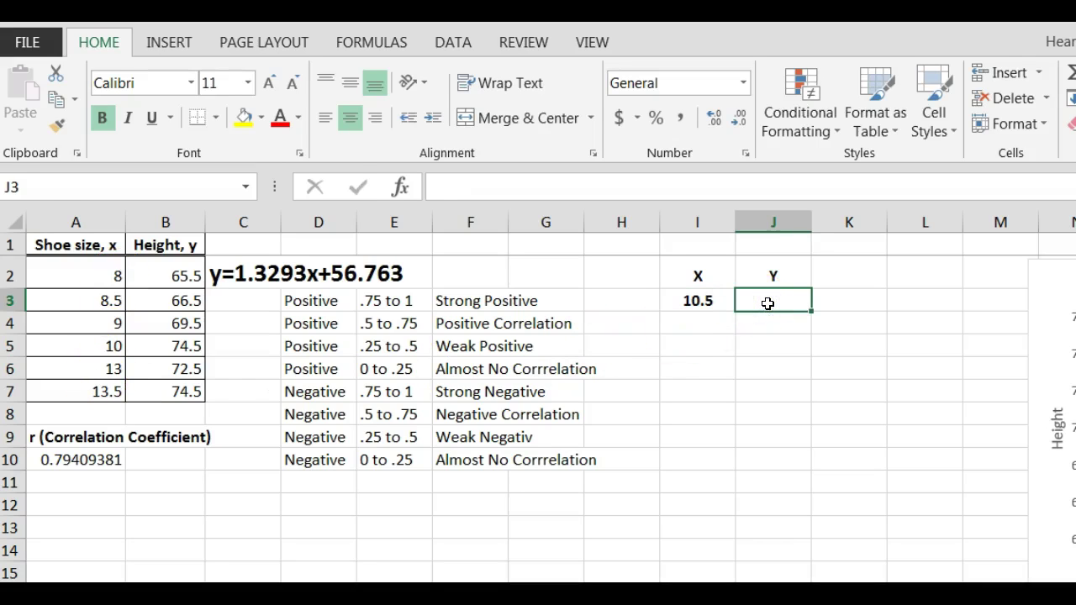
{"action": "type", "text": "="}
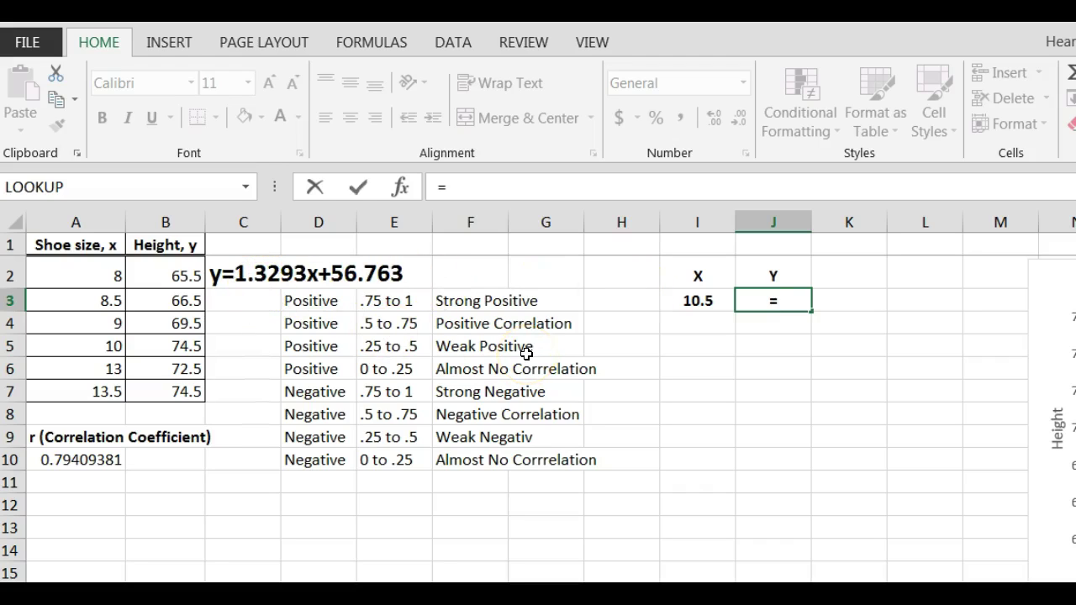
{"action": "type", "text": "1.3"}
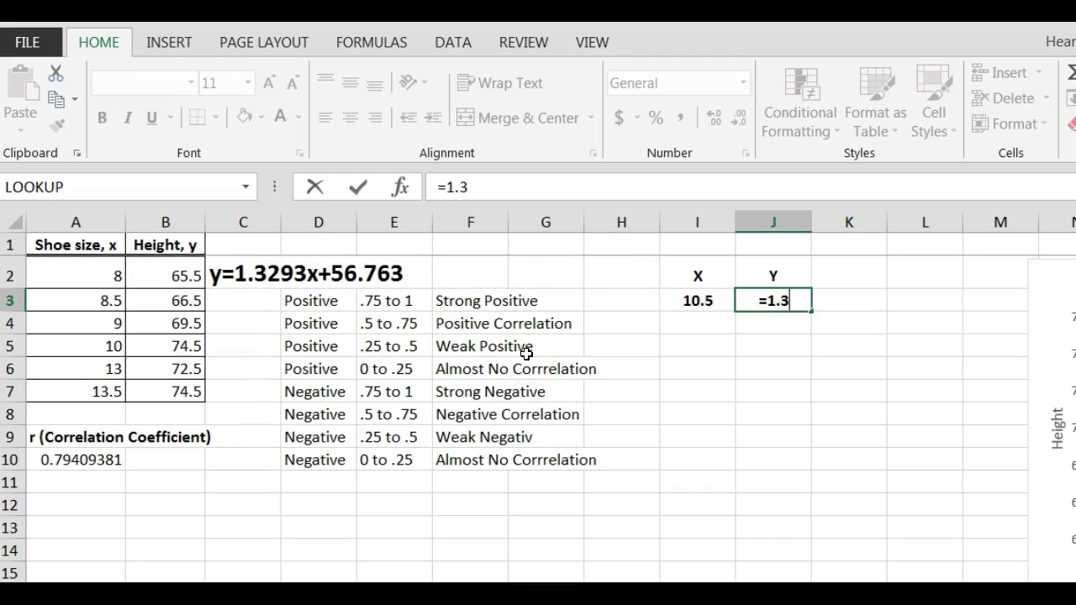
{"action": "type", "text": "296"}
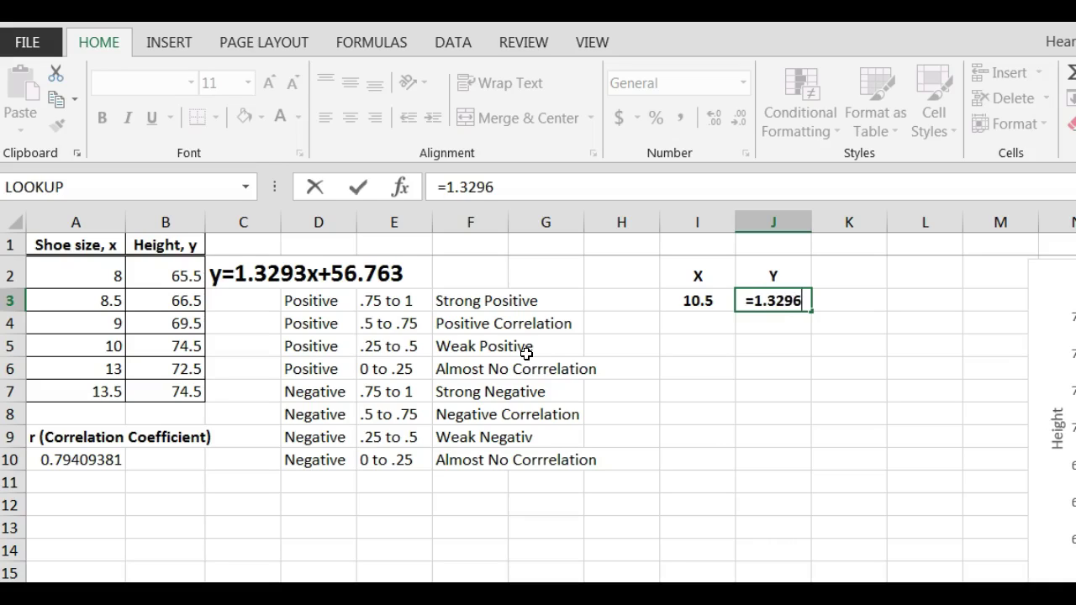
{"action": "key", "text": "BackSpace"}
{"action": "type", "text": "3*"}
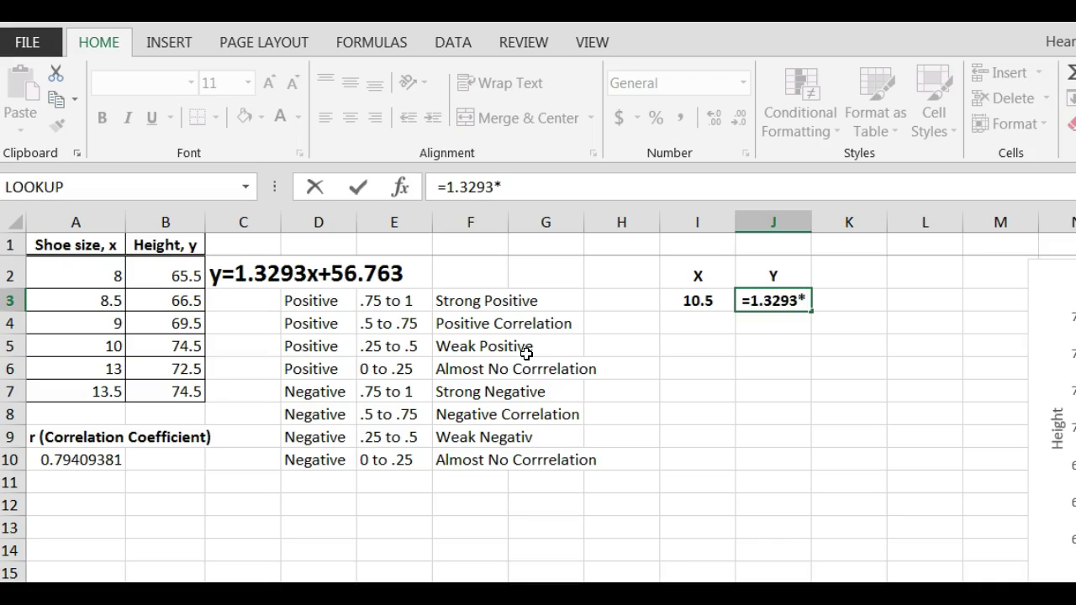
{"action": "left_click", "coordinate": [686, 302]}
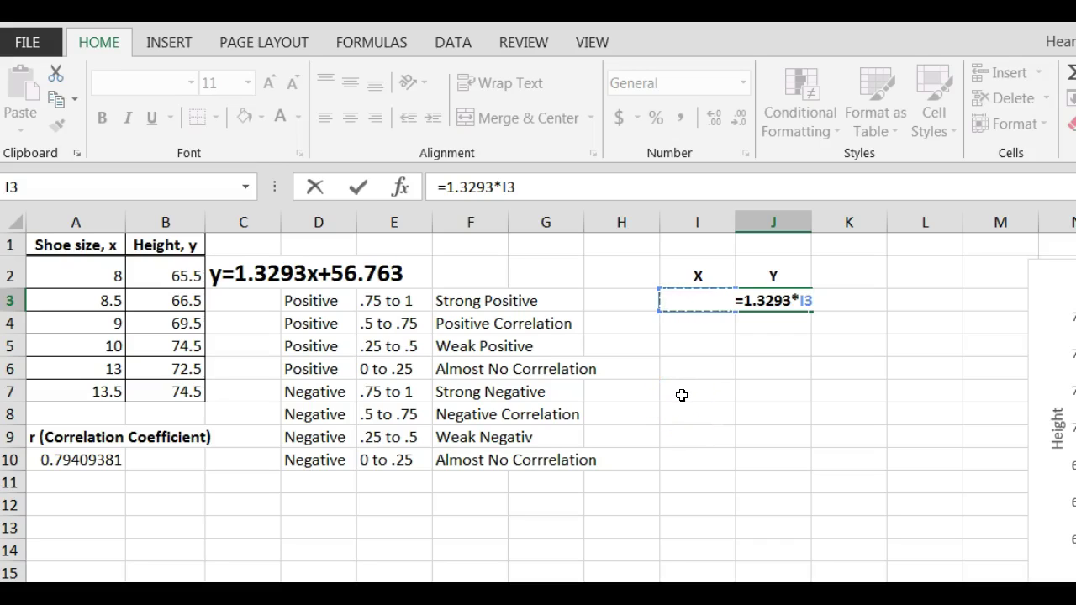
{"action": "type", "text": "+"}
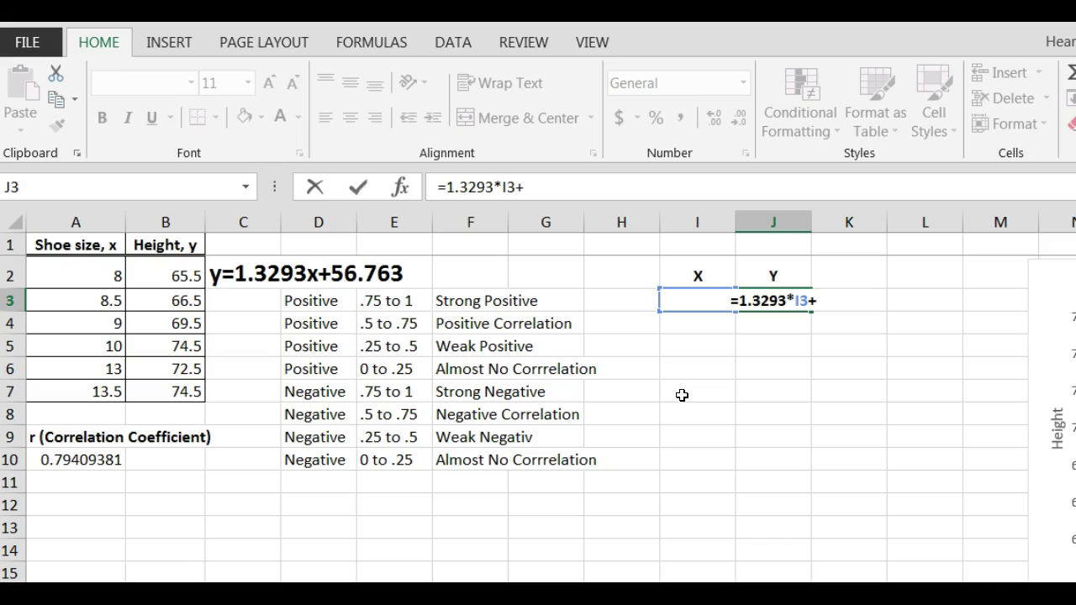
{"action": "type", "text": "56."}
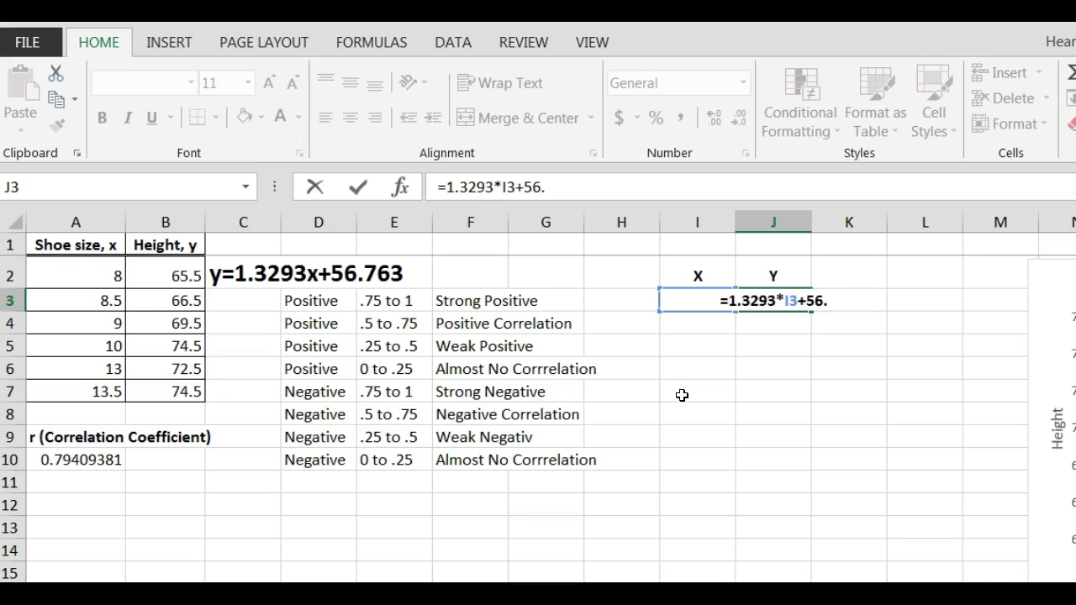
{"action": "type", "text": "763"}
{"action": "key", "text": "Return"}
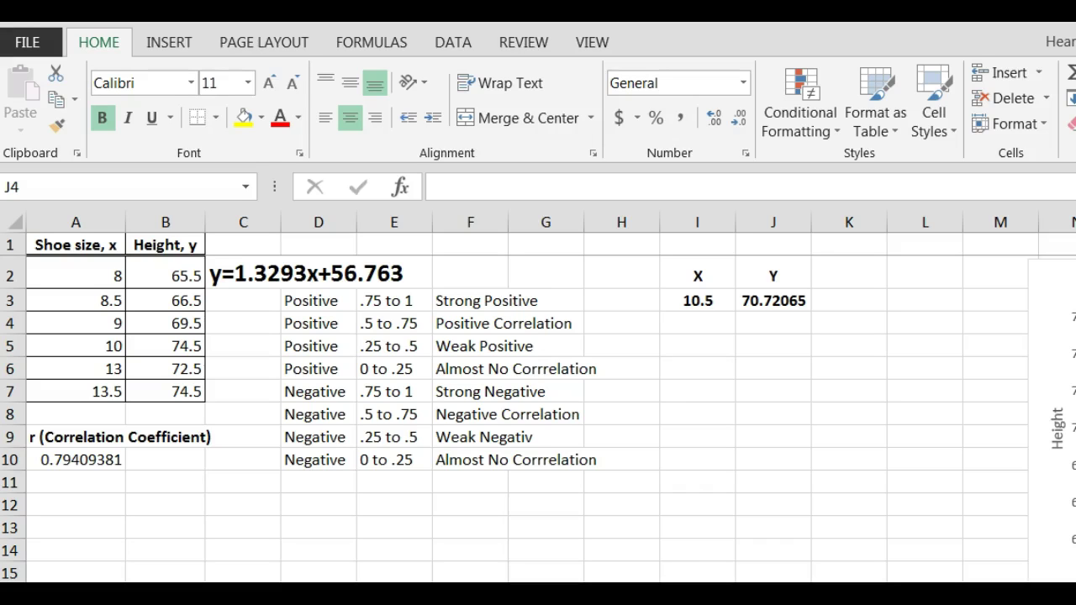
In Calculator, multiply the slope 1.3293 by shoe size 10.5.
{"action": "left_click_drag", "start_coordinate": [877, 183], "coordinate": [663, 85]}
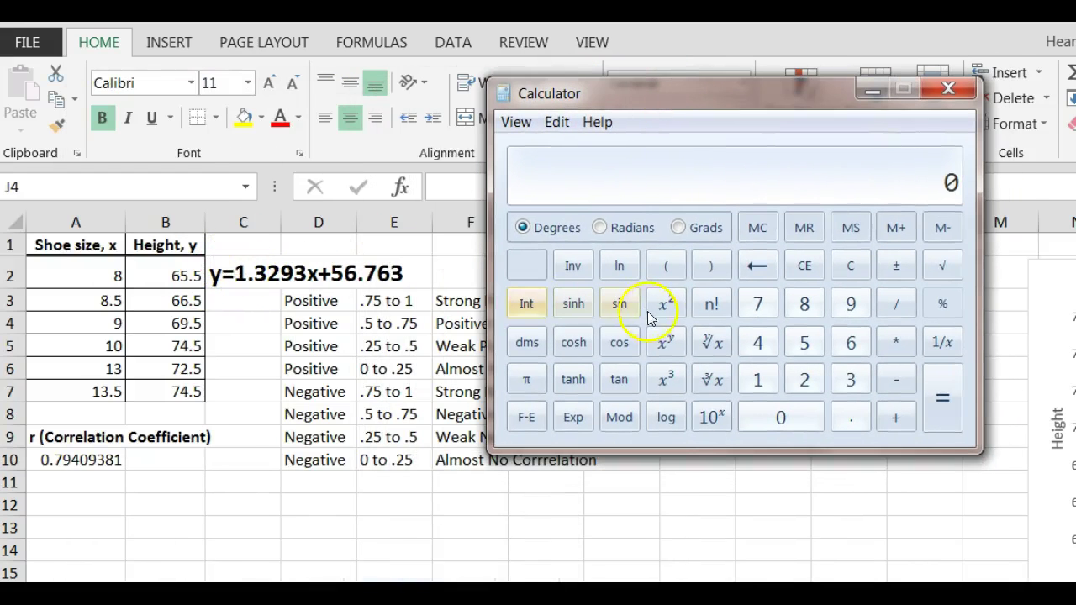
{"action": "left_click", "coordinate": [759, 382]}
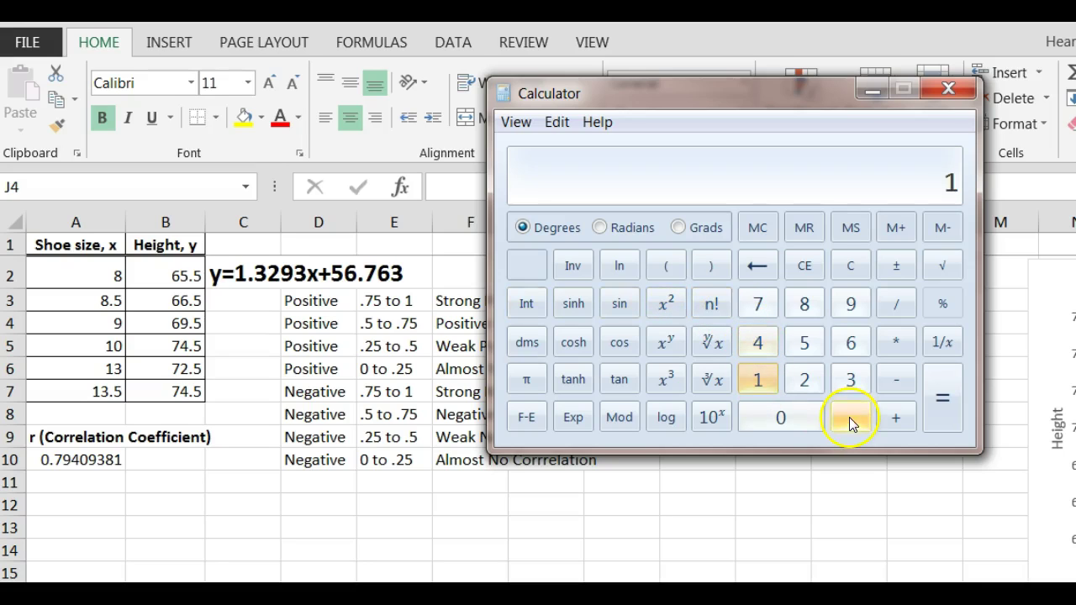
{"action": "left_click", "coordinate": [849, 417]}
{"action": "left_click", "coordinate": [849, 380]}
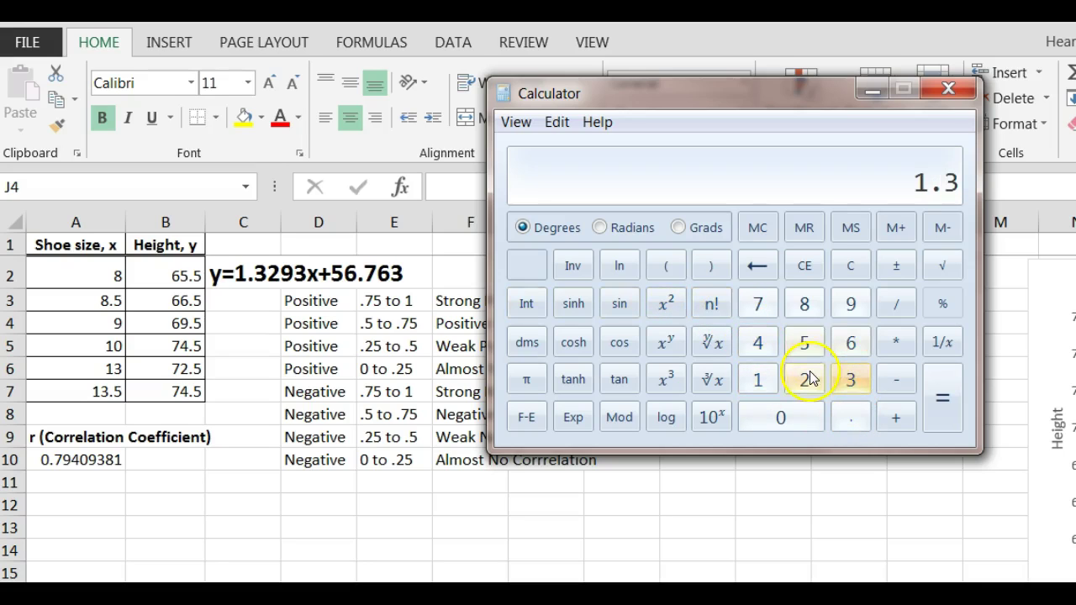
{"action": "left_click", "coordinate": [809, 379]}
{"action": "left_click", "coordinate": [850, 304]}
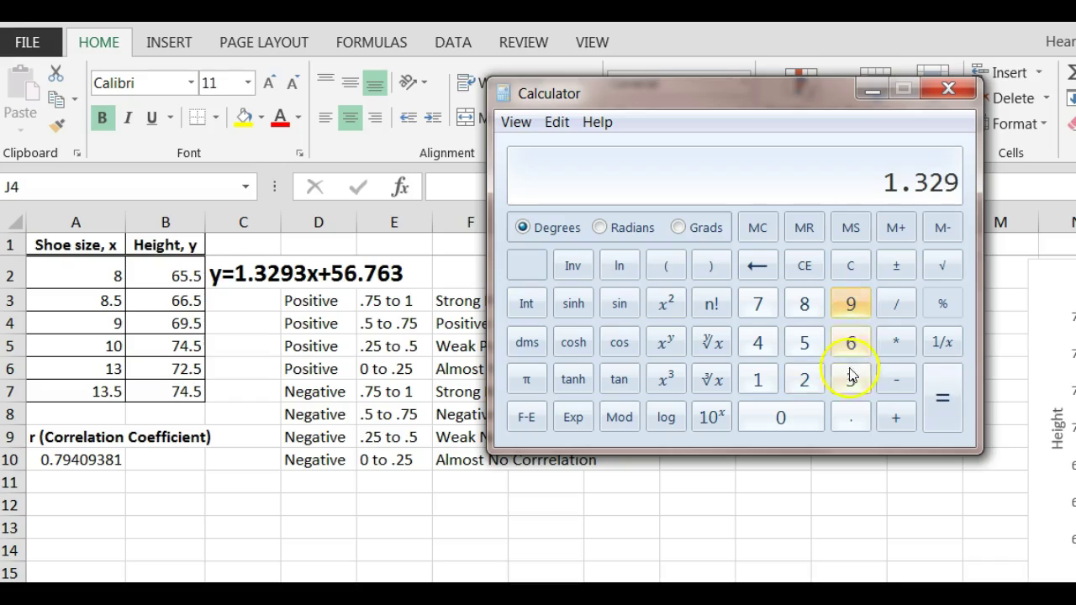
{"action": "left_click", "coordinate": [850, 377]}
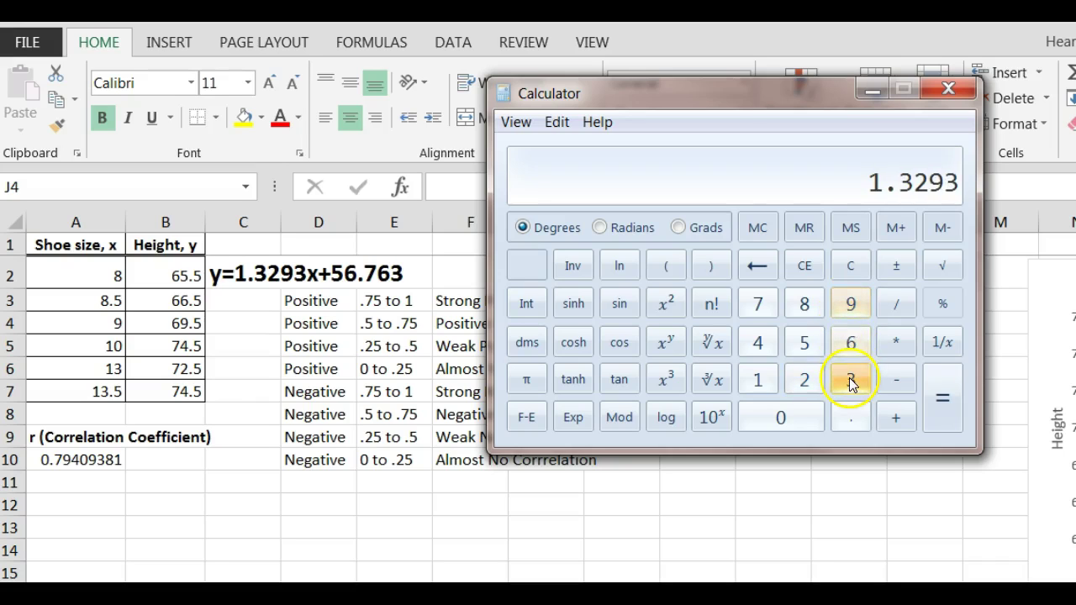
{"action": "left_click", "coordinate": [889, 344]}
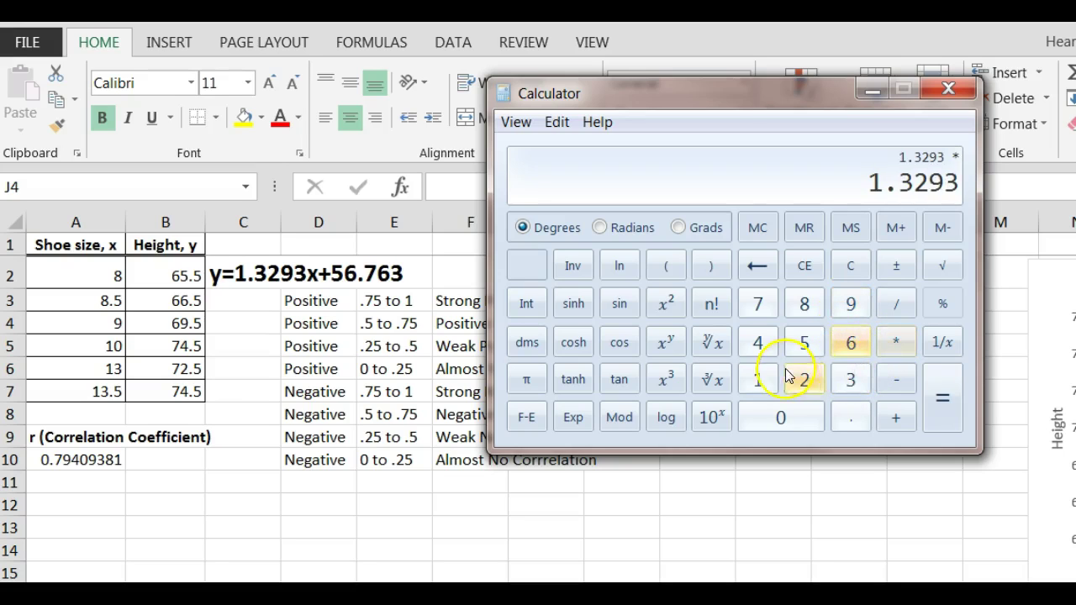
{"action": "left_click", "coordinate": [761, 382]}
{"action": "left_click", "coordinate": [807, 419]}
{"action": "left_click", "coordinate": [841, 415]}
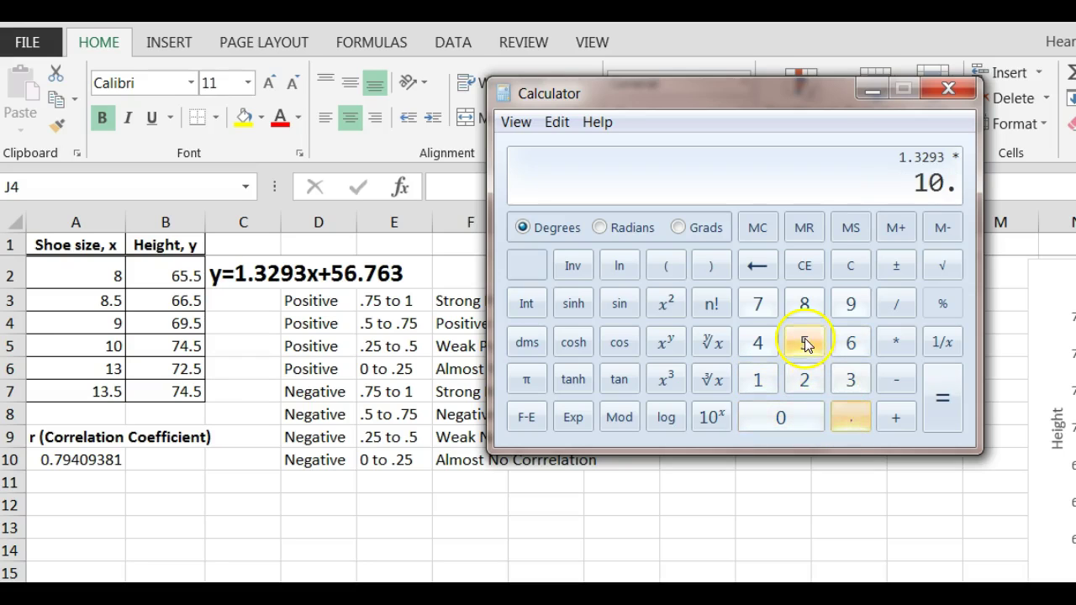
{"action": "left_click", "coordinate": [805, 345]}
Add the intercept 56.763 to get 70.72065 and compare it with cell J3.
{"action": "left_click", "coordinate": [896, 417]}
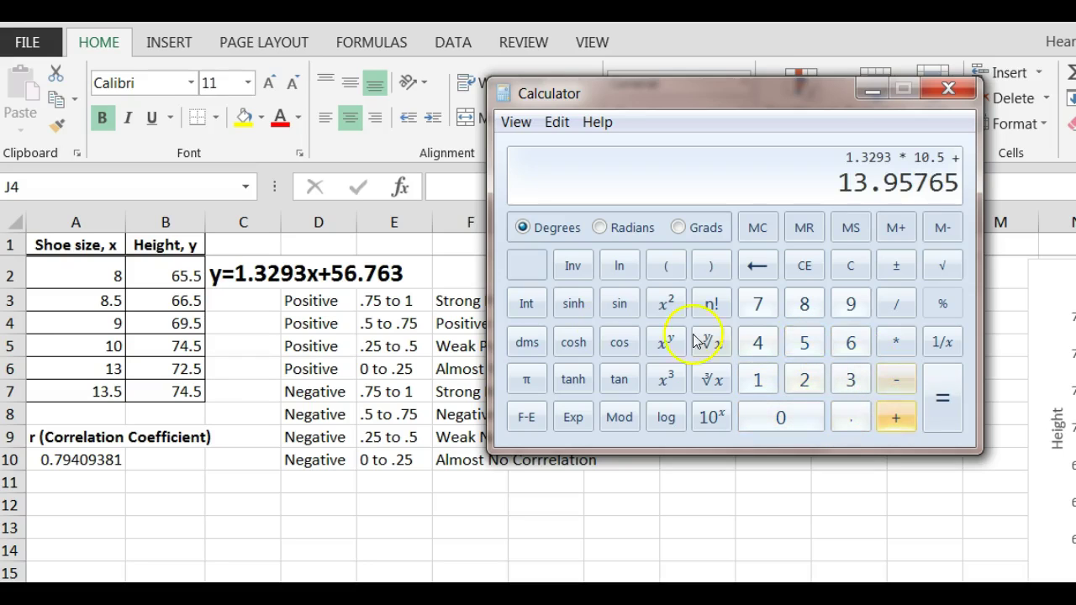
{"action": "left_click", "coordinate": [803, 344]}
{"action": "left_click", "coordinate": [841, 343]}
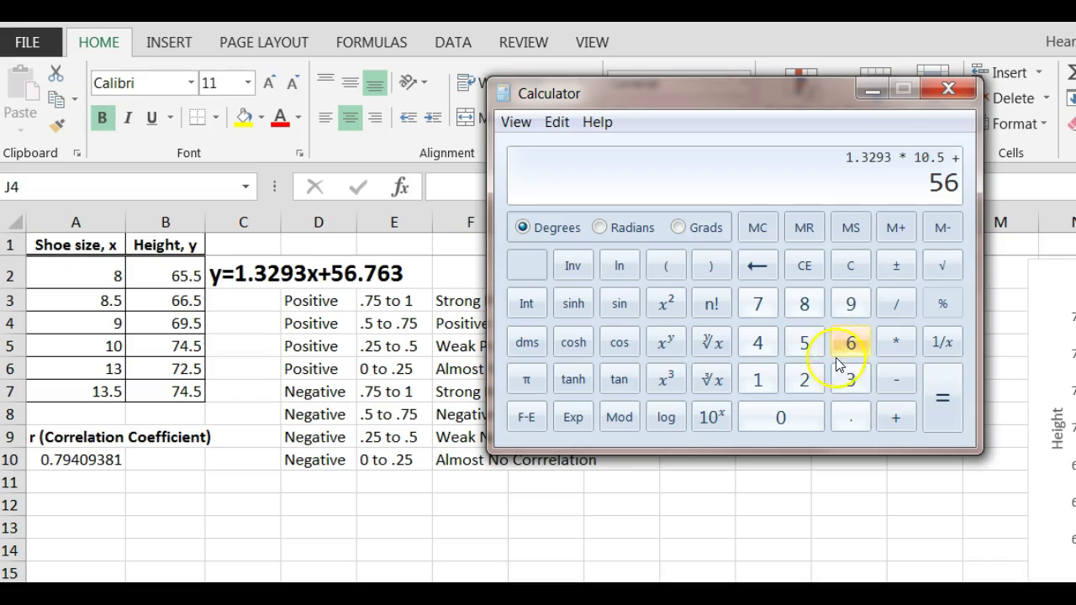
{"action": "left_click", "coordinate": [845, 413]}
{"action": "left_click", "coordinate": [761, 306]}
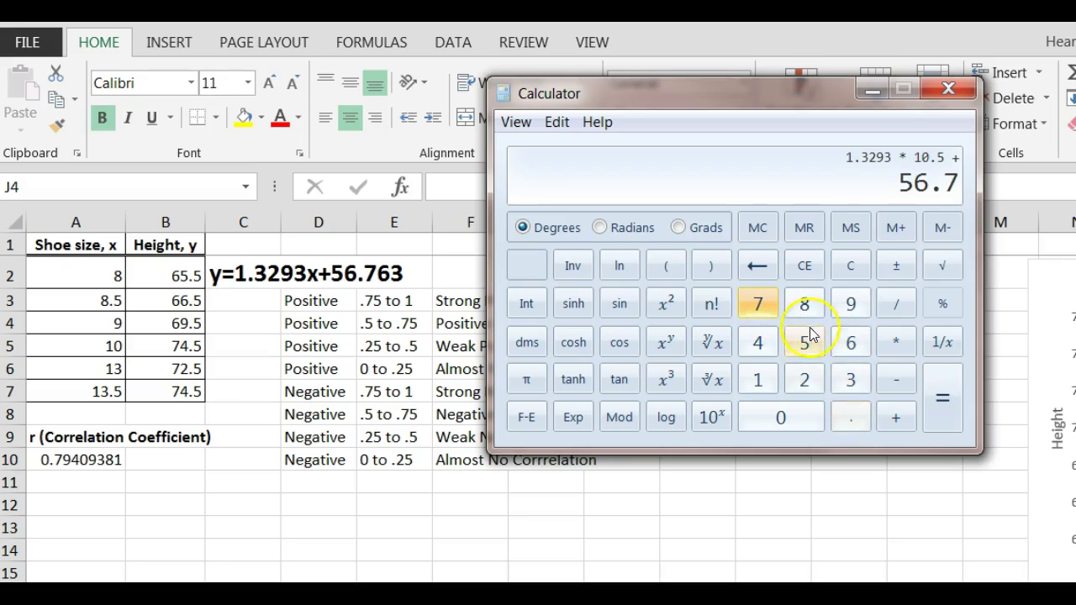
{"action": "left_click", "coordinate": [847, 345]}
{"action": "left_click", "coordinate": [851, 380]}
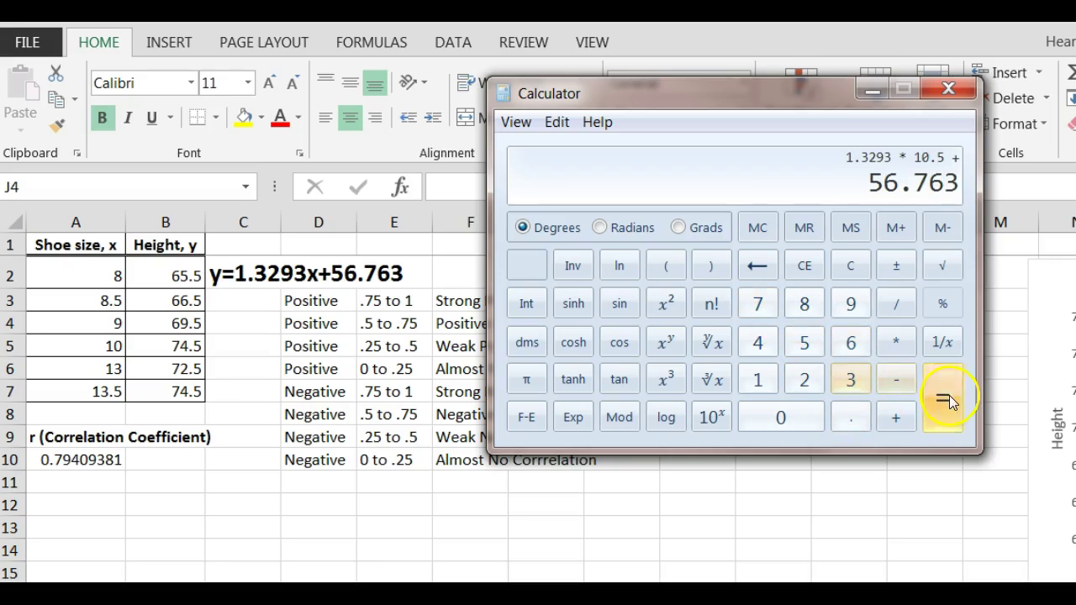
{"action": "left_click", "coordinate": [941, 399]}
{"action": "left_click_drag", "start_coordinate": [786, 99], "coordinate": [410, 141]}
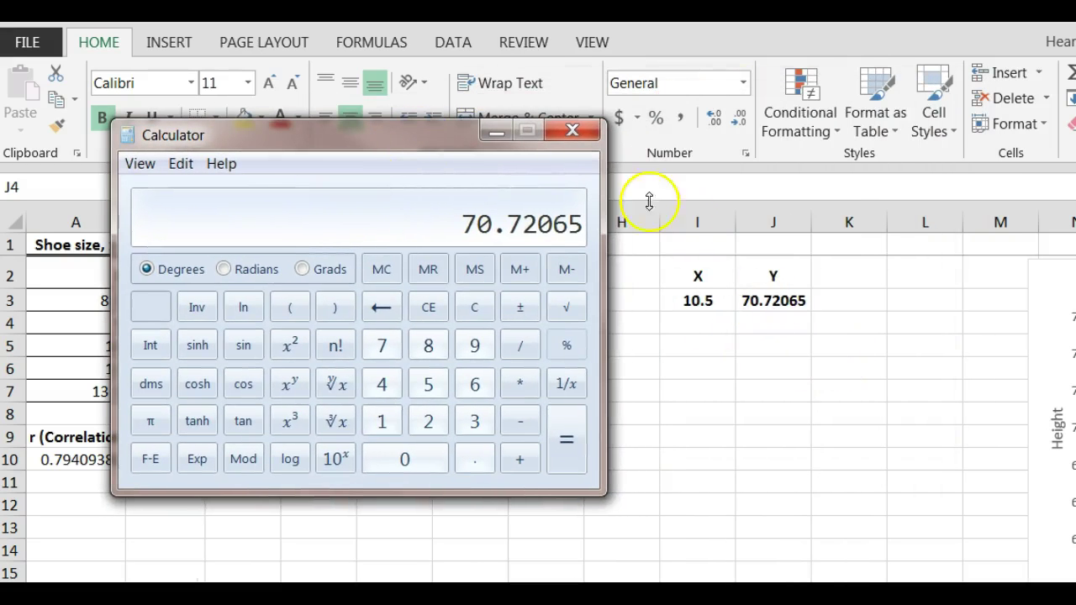
Back in Excel, enter shoe size 9.5 in cell I4.
{"action": "left_click", "coordinate": [501, 136]}
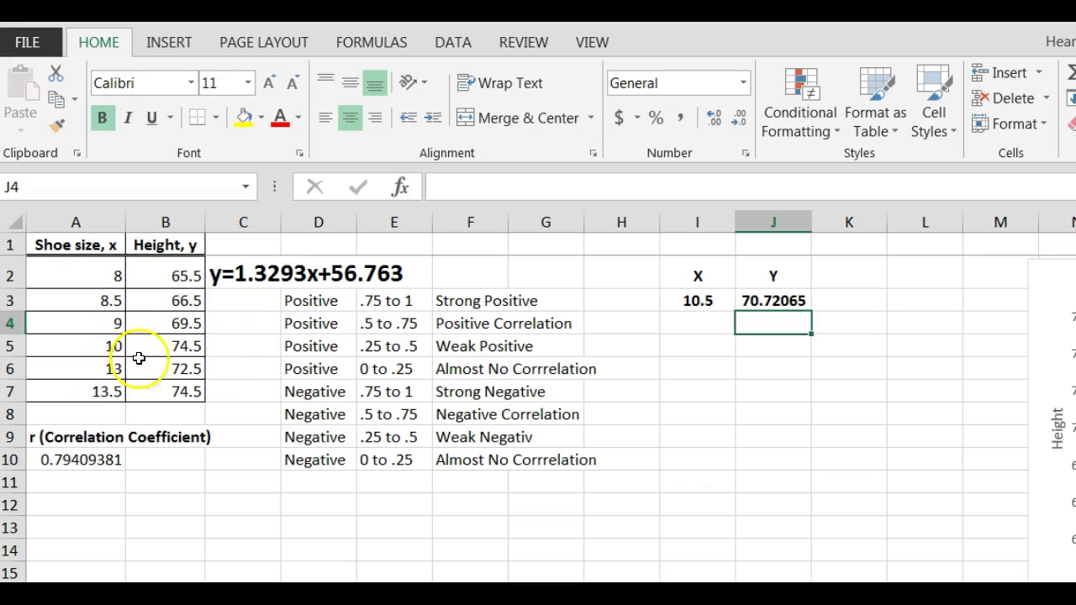
{"action": "left_click", "coordinate": [695, 326]}
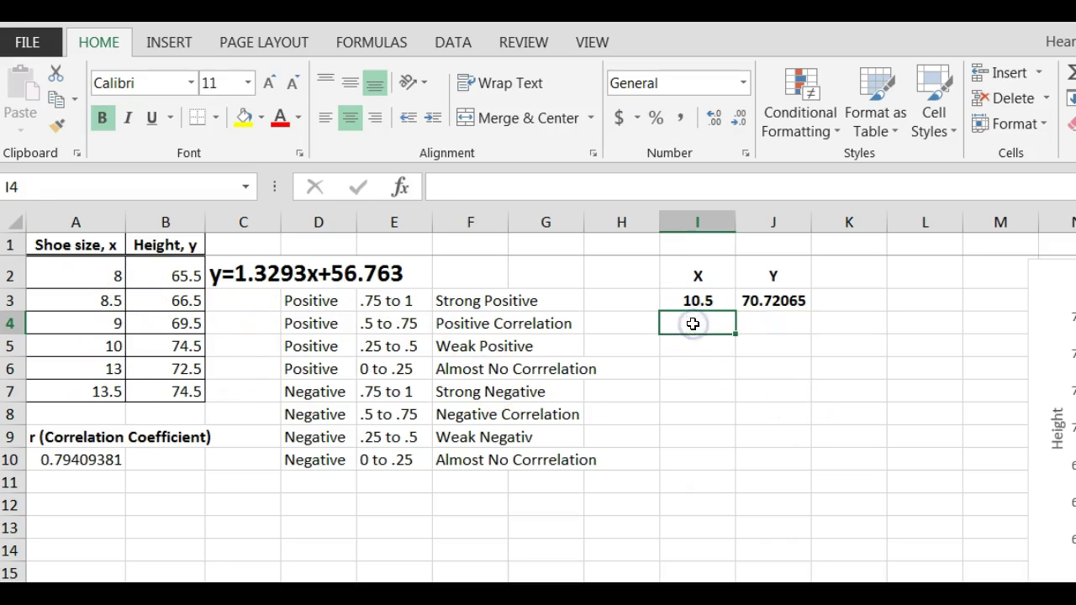
{"action": "type", "text": "9.5"}
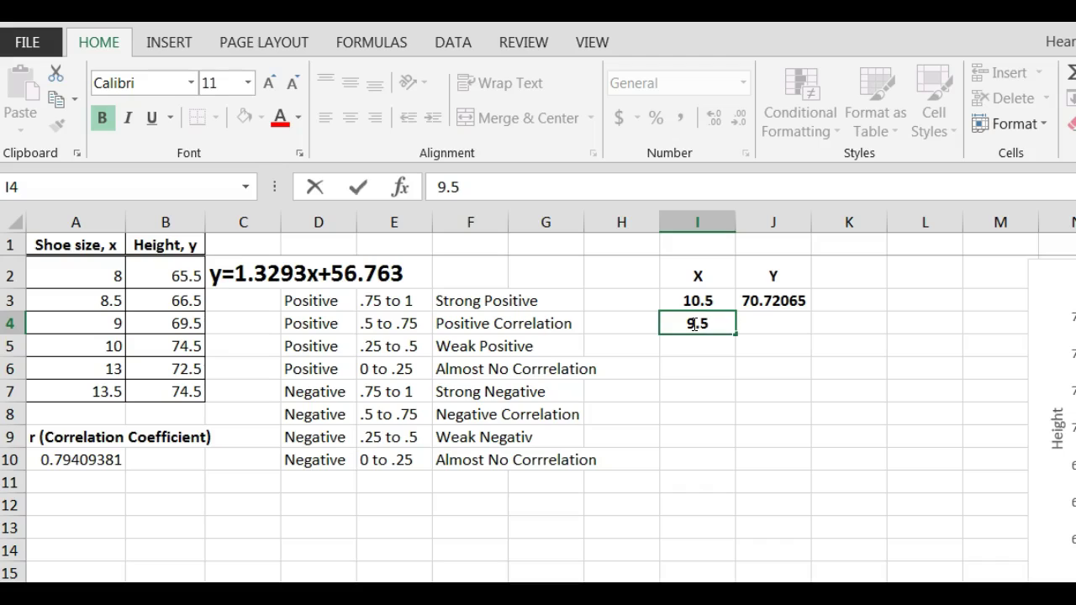
{"action": "key", "text": "Return"}
Copy J3's prediction formula into J4, predicting 69.39135 for size 9.5.
{"action": "left_click", "coordinate": [795, 301]}
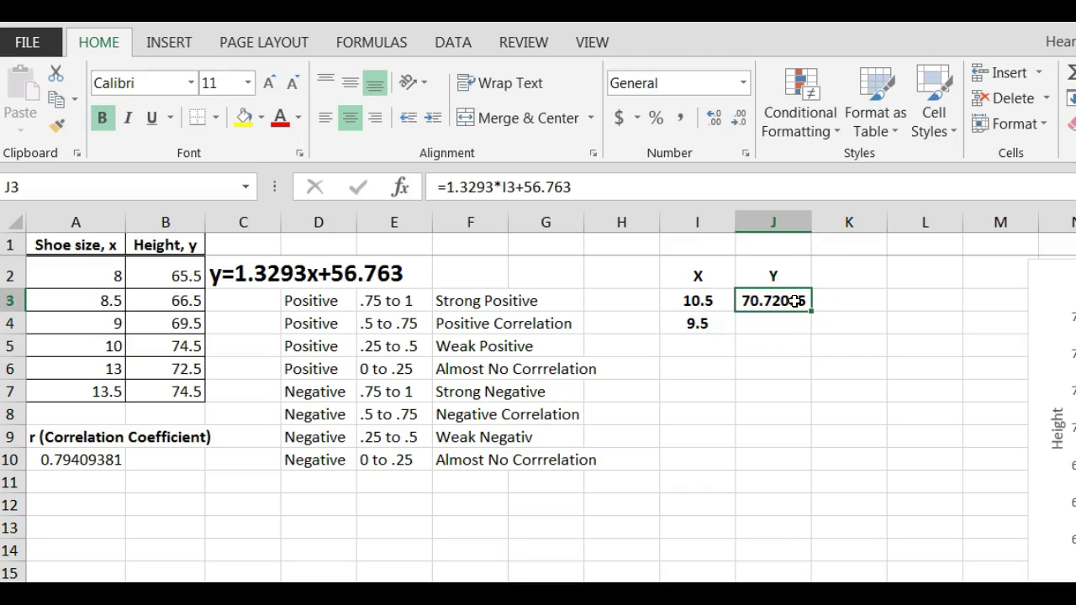
{"action": "key", "text": "ctrl+c"}
{"action": "left_click", "coordinate": [793, 324]}
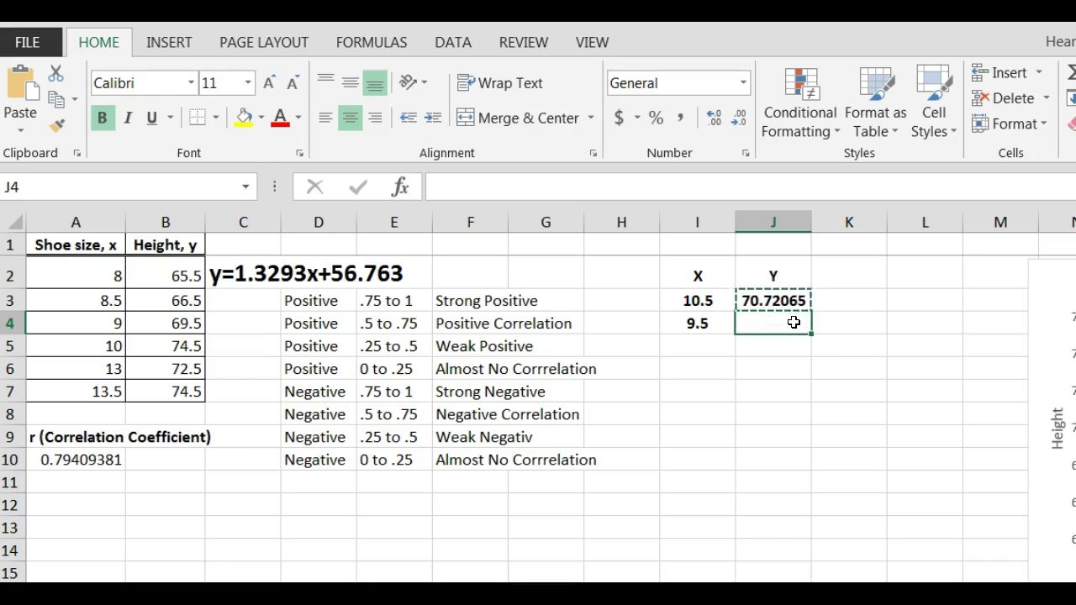
{"action": "key", "text": "ctrl+v"}
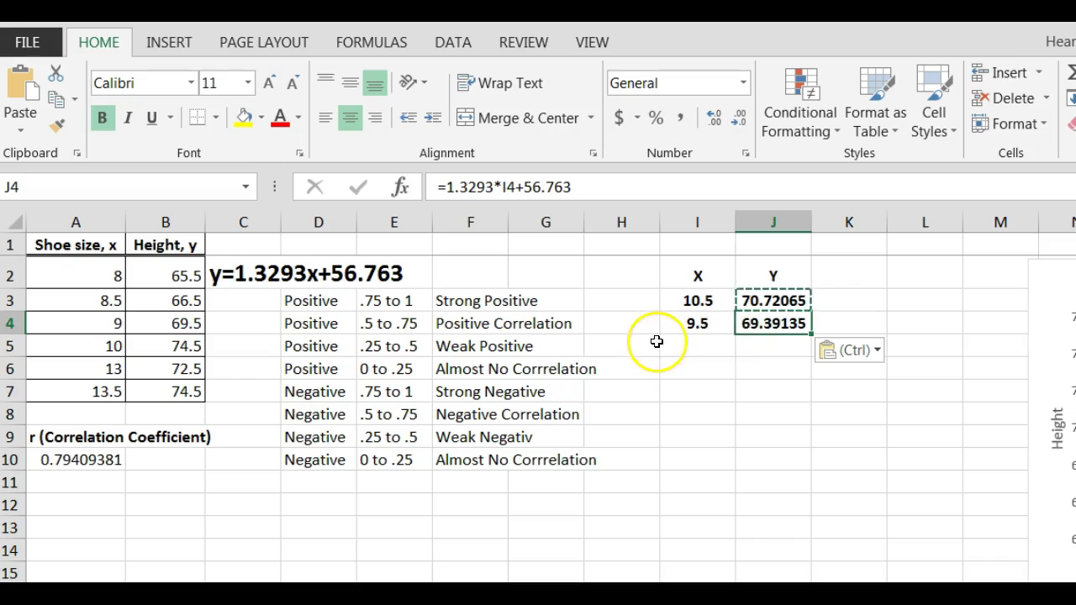
Enter shoe size 15.5 in cell I5.
{"action": "left_click", "coordinate": [698, 344]}
{"action": "key", "text": "Escape"}
{"action": "type", "text": "15"}
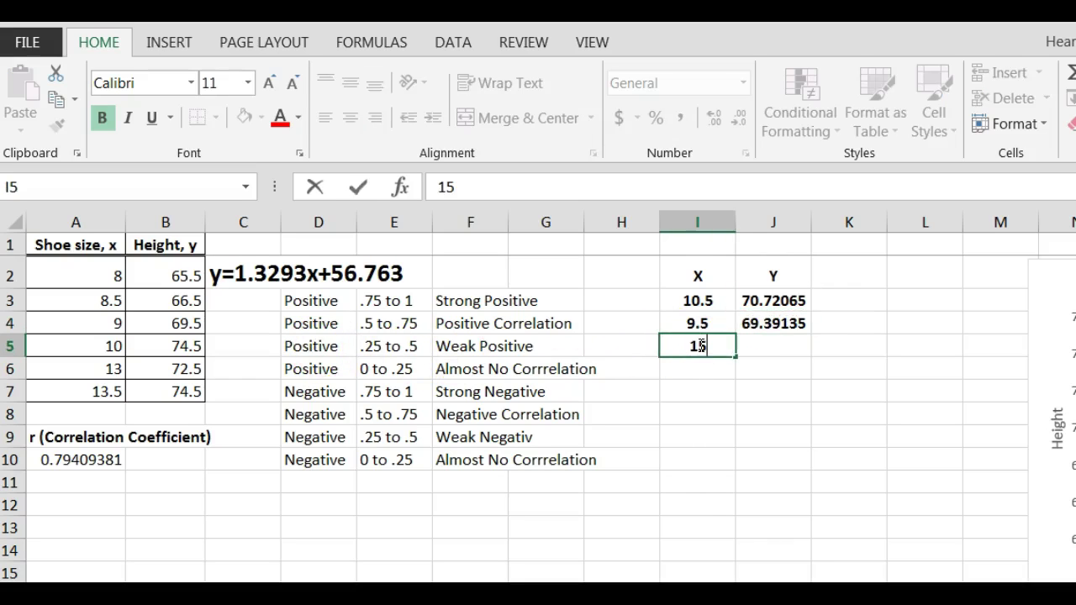
{"action": "type", "text": ".5"}
{"action": "key", "text": "Return"}
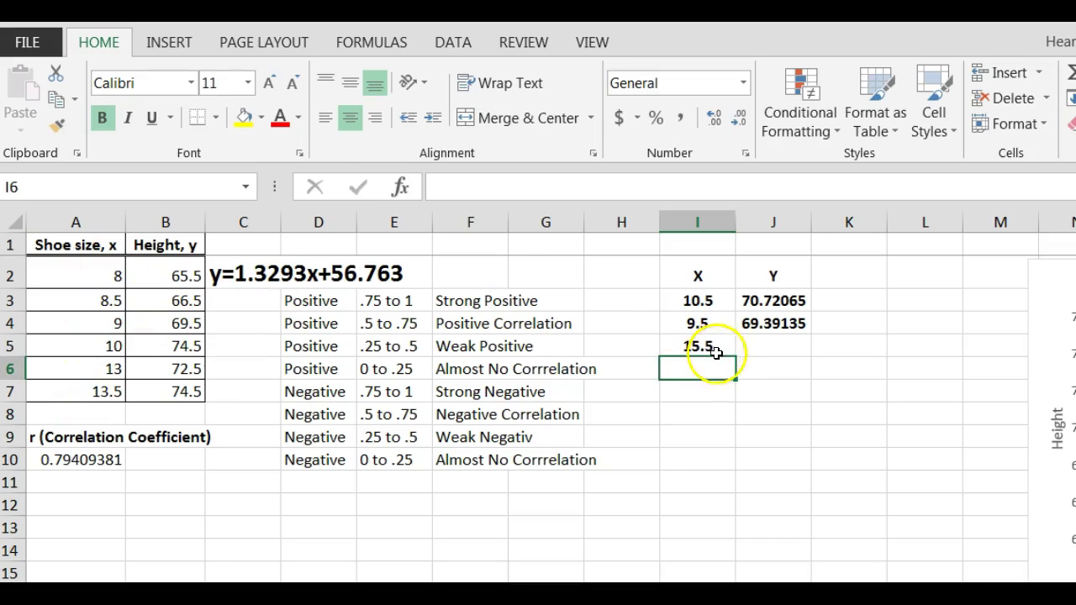
Type 'NOT MEANINGFUL, WAY OUTSIDE THE RANGE OF DATA' in J5 instead of a prediction.
{"action": "left_click", "coordinate": [773, 337]}
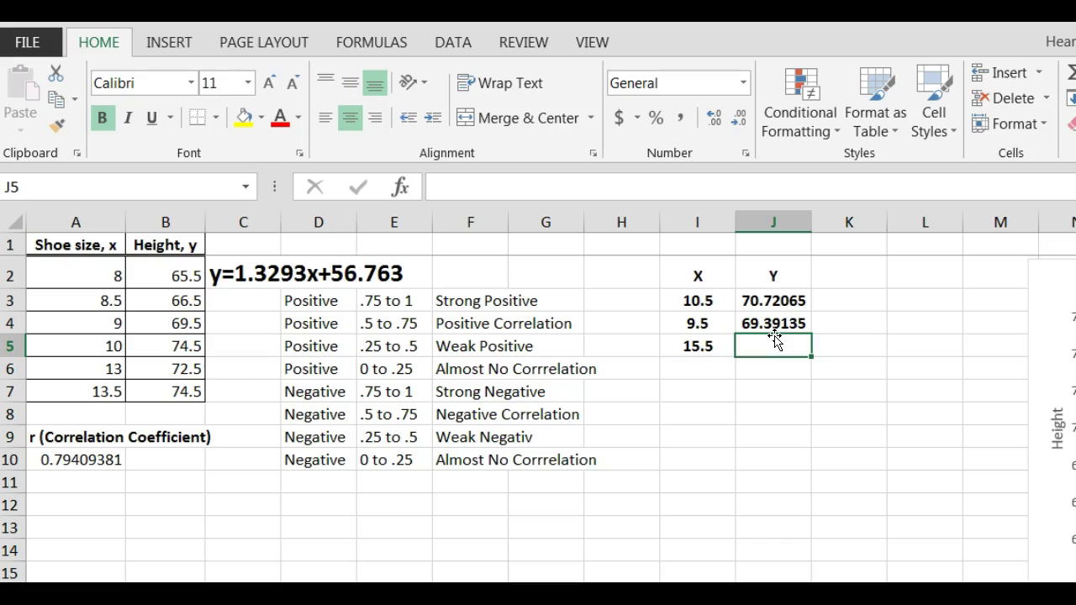
{"action": "type", "text": "NOT ME"}
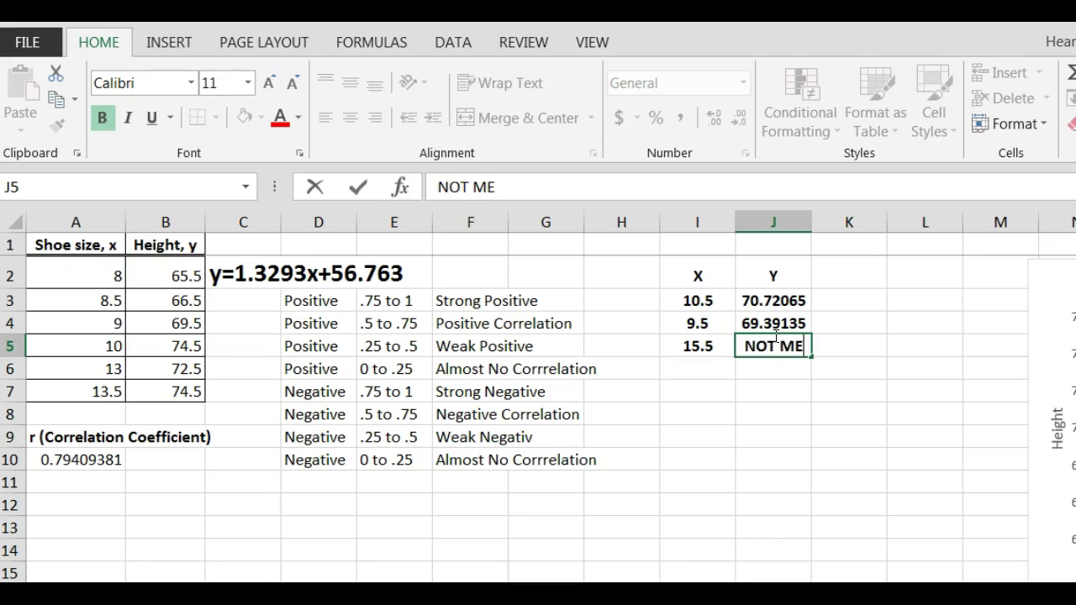
{"action": "type", "text": "ANING"}
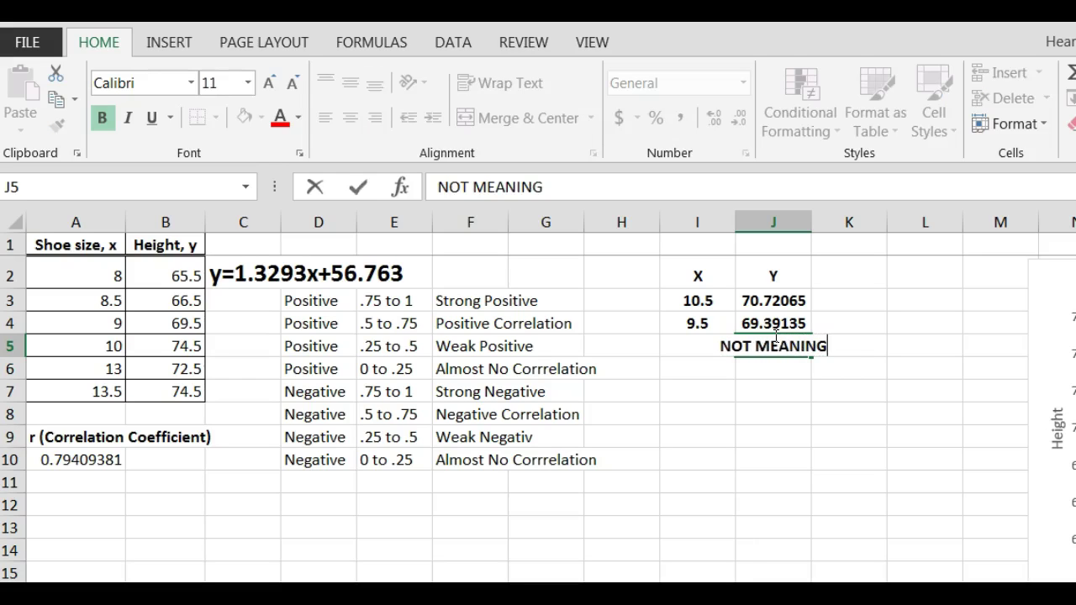
{"action": "type", "text": "U"}
{"action": "key", "text": "BackSpace"}
{"action": "type", "text": "G"}
{"action": "key", "text": "BackSpace"}
{"action": "type", "text": "FUL, "}
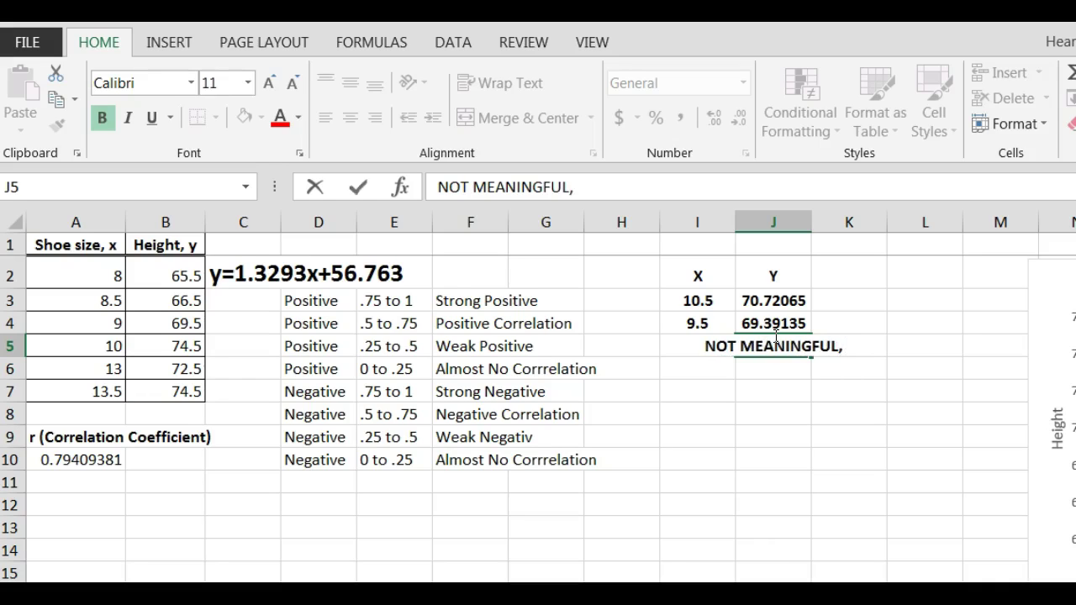
{"action": "type", "text": "wAY"}
{"action": "key", "text": "BackSpace"}
{"action": "key", "text": "BackSpace"}
{"action": "key", "text": "BackSpace"}
{"action": "type", "text": "WAY"}
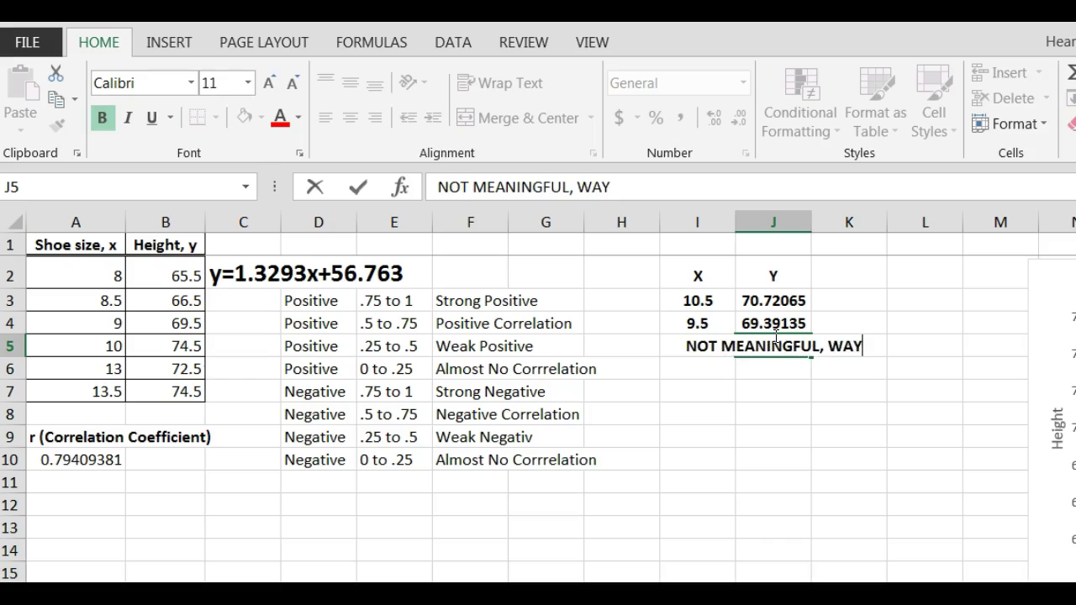
{"action": "type", "text": " OUTS"}
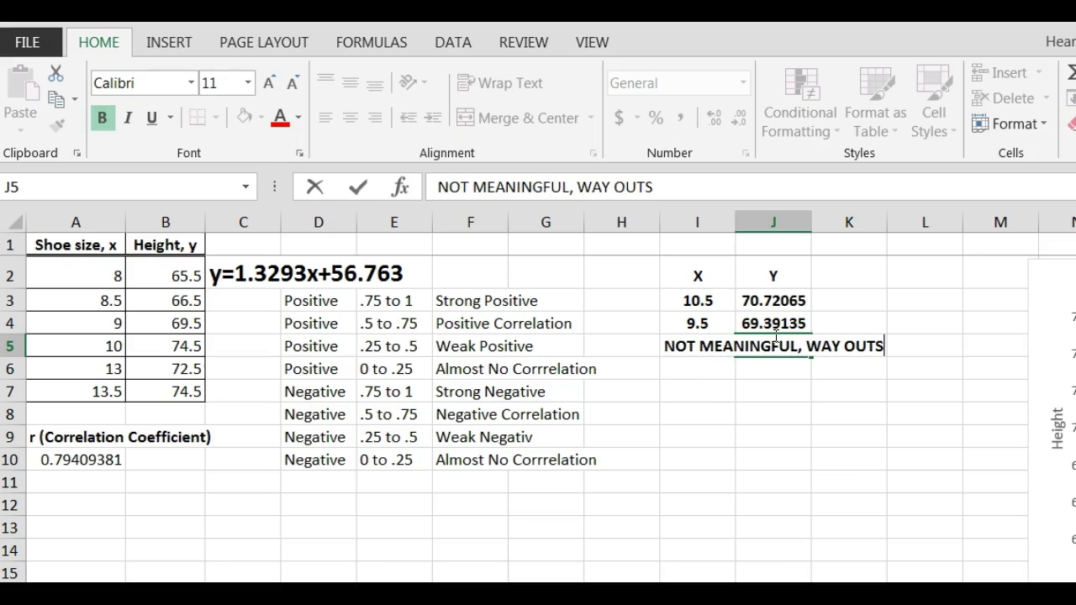
{"action": "type", "text": "IDE THE RANGE OF DATA"}
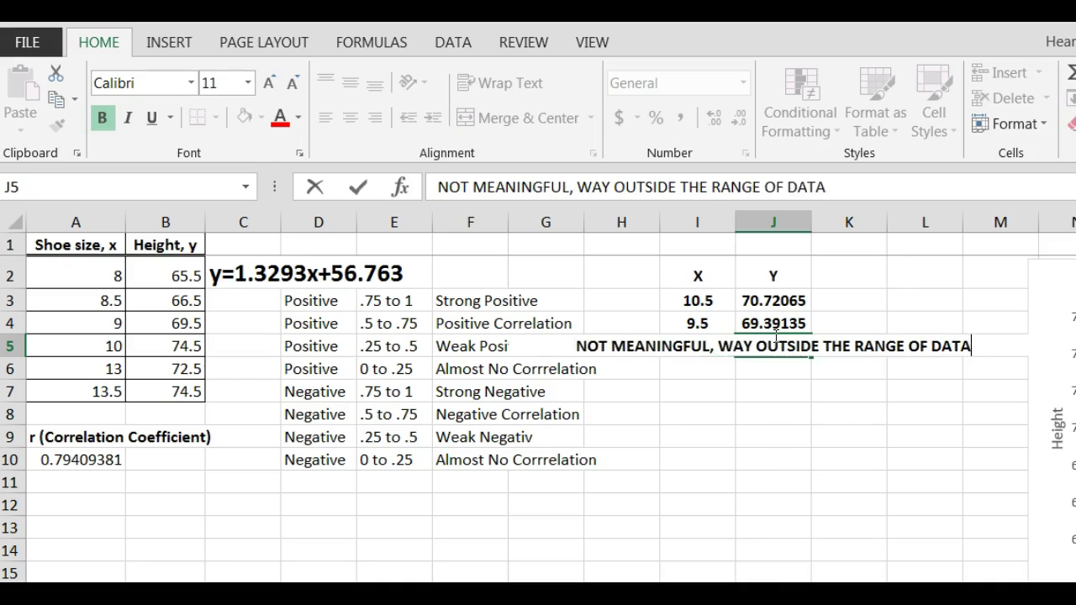
{"action": "key", "text": "Return"}
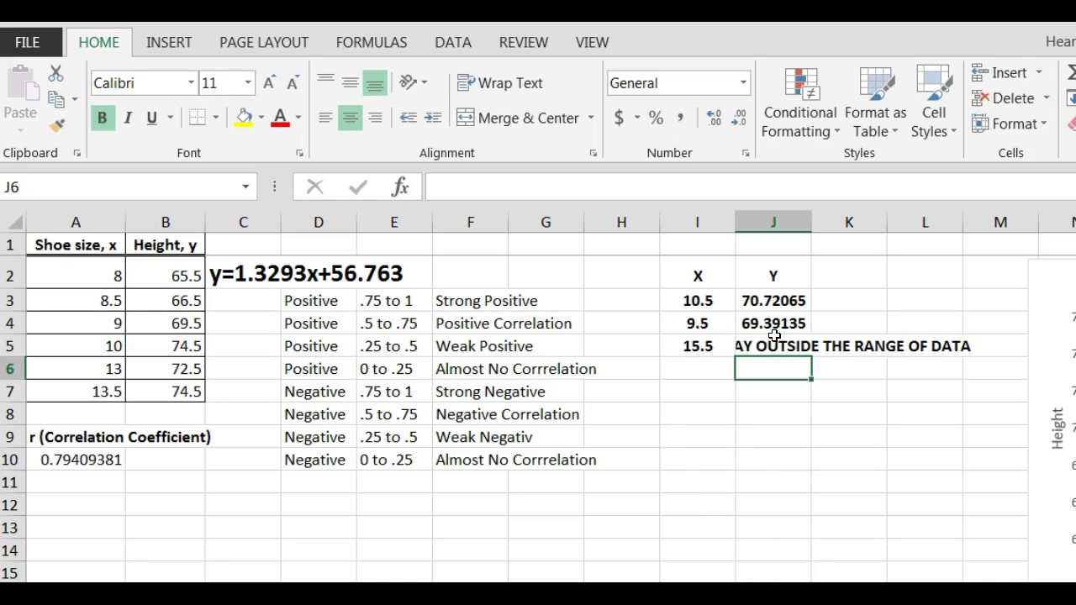
Left-align the J5 note and move the chart right to uncover it.
{"action": "left_click", "coordinate": [784, 344]}
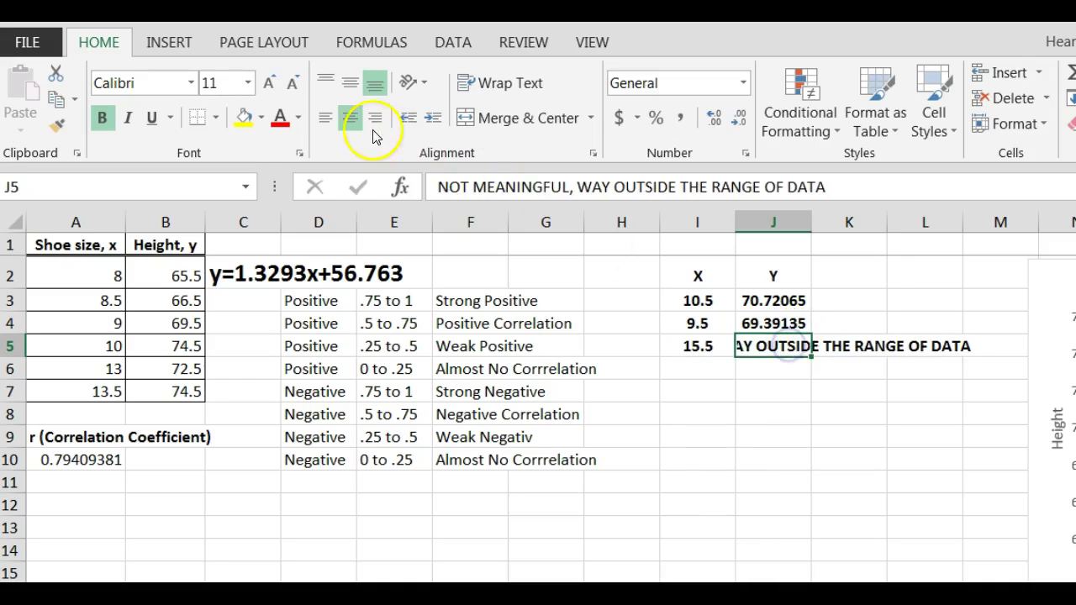
{"action": "left_click", "coordinate": [328, 125]}
{"action": "left_click", "coordinate": [866, 416]}
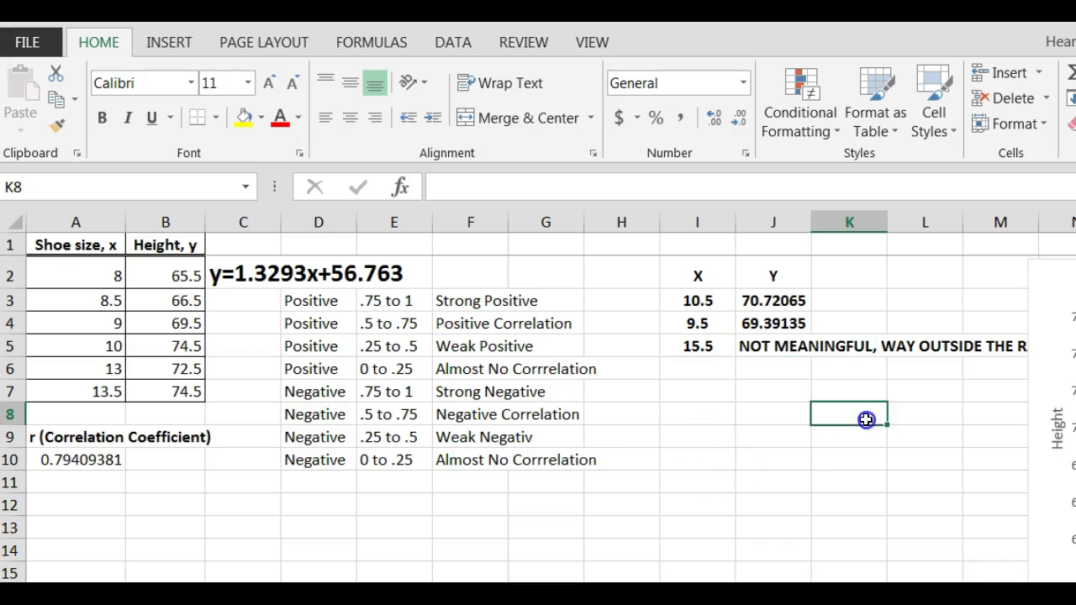
{"action": "left_click_drag", "start_coordinate": [1057, 324], "coordinate": [1075, 328]}
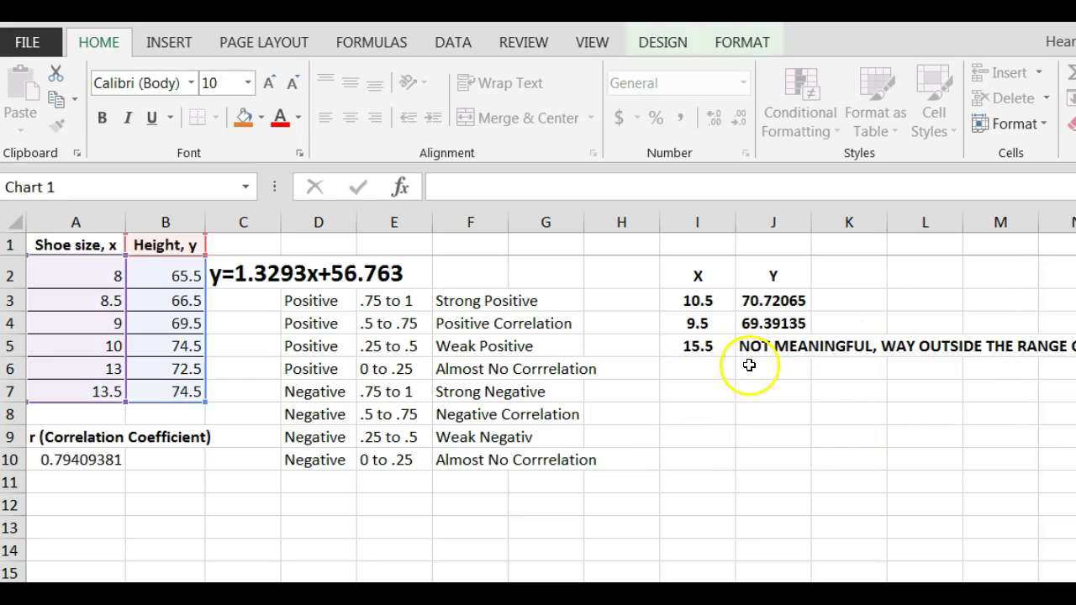
Enter shoe size 11.5 in cell I6.
{"action": "left_click", "coordinate": [722, 363]}
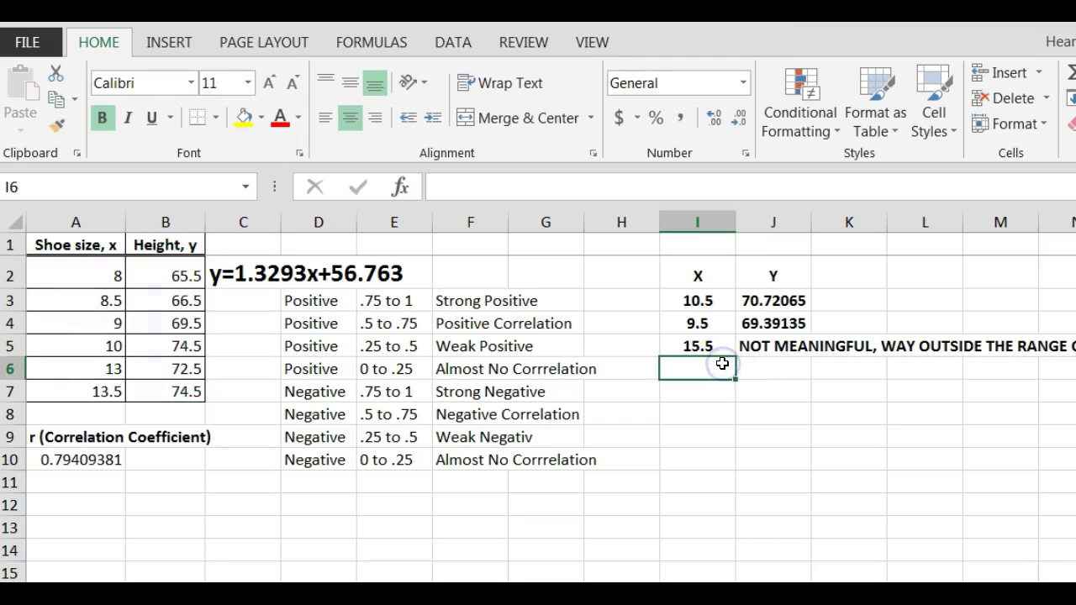
{"action": "type", "text": "11."}
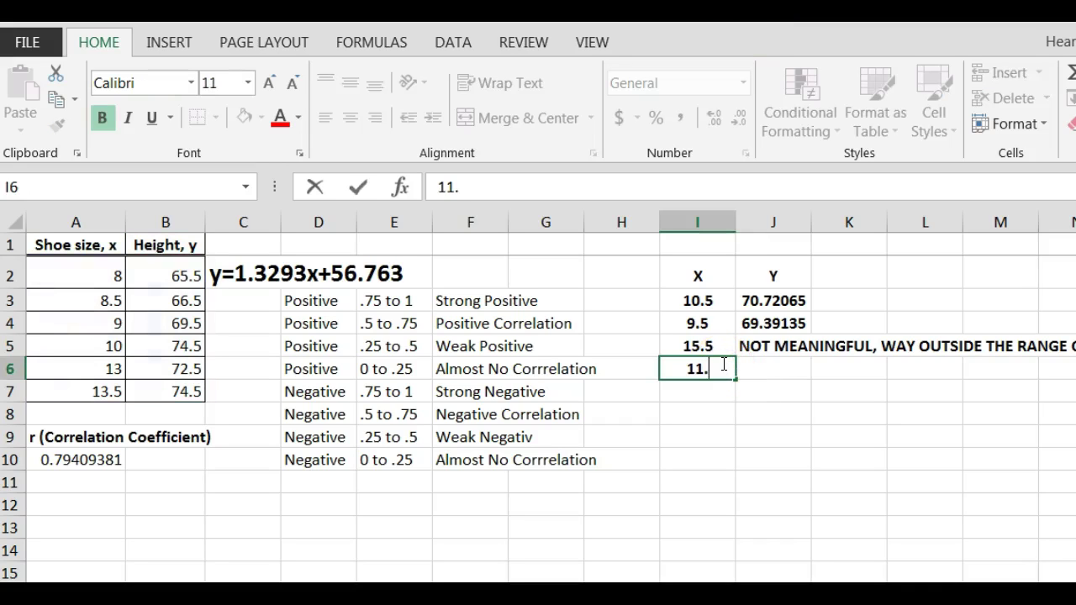
{"action": "type", "text": "5"}
{"action": "left_click", "coordinate": [721, 412]}
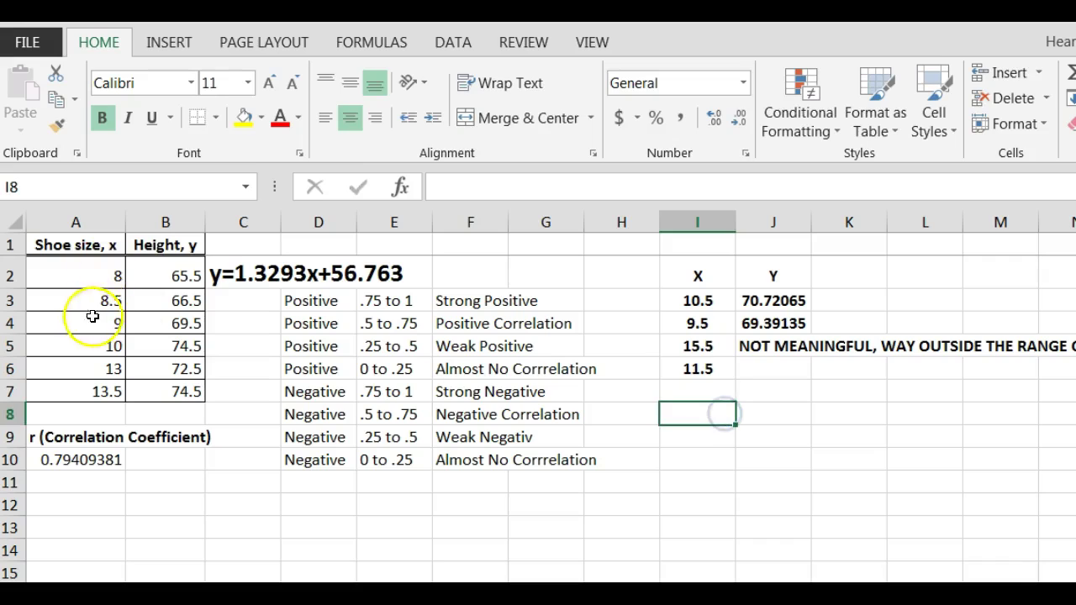
Copy the prediction formula into J6, predicting 72.04995 for size 11.5.
{"action": "left_click", "coordinate": [775, 324]}
{"action": "key", "text": "ctrl+c"}
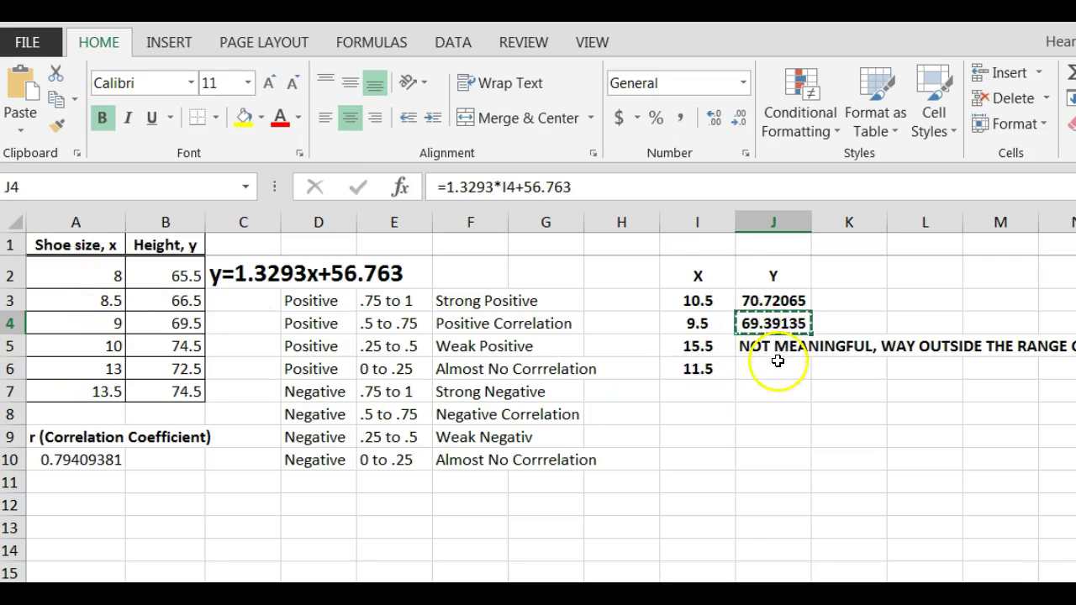
{"action": "left_click", "coordinate": [777, 364]}
{"action": "key", "text": "ctrl+v"}
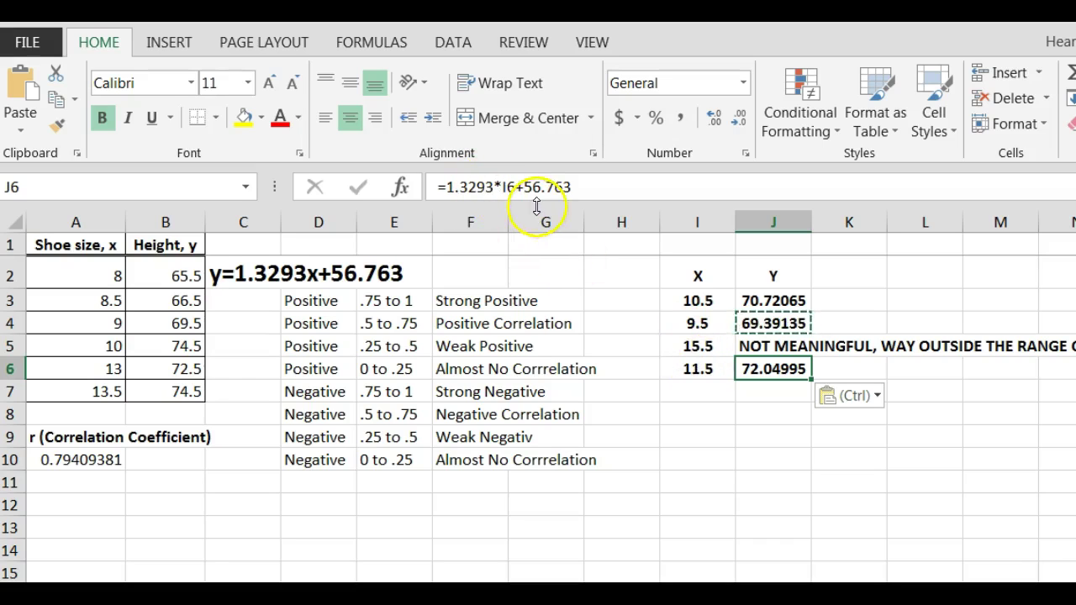
{"action": "left_click", "coordinate": [786, 410]}
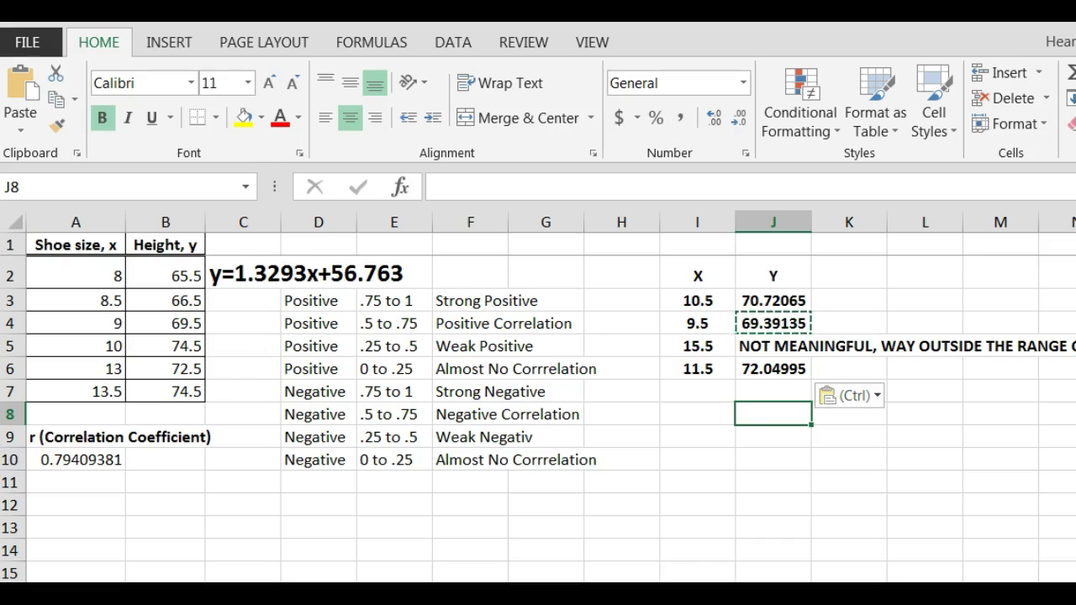
Return the chart beside the tables and enter =A10^2 in A11, giving 0.63058498.
{"action": "left_click", "coordinate": [98, 462]}
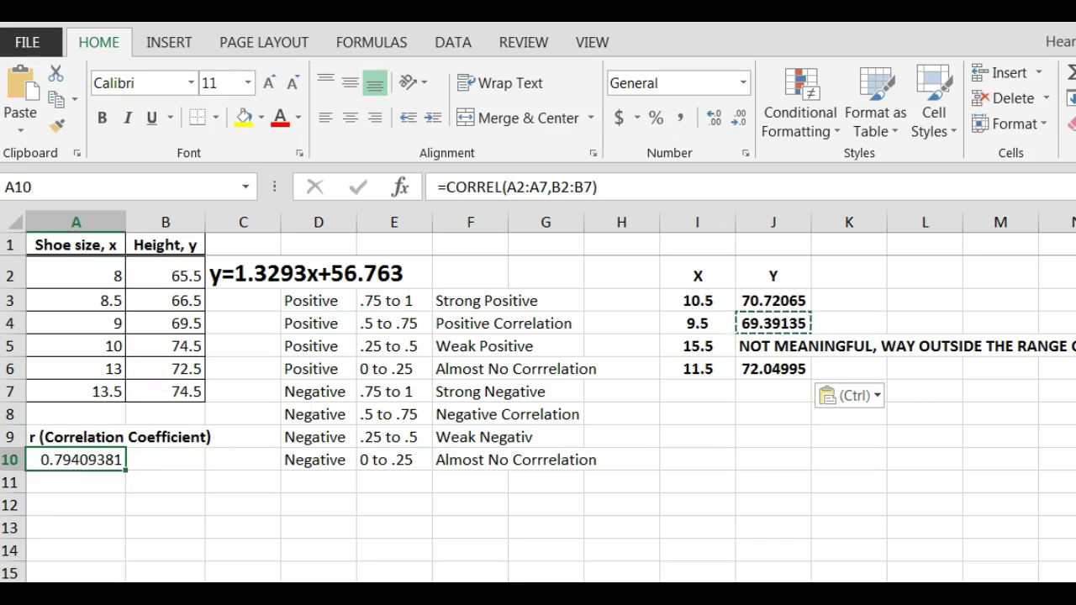
{"action": "left_click_drag", "start_coordinate": [1075, 290], "coordinate": [594, 295]}
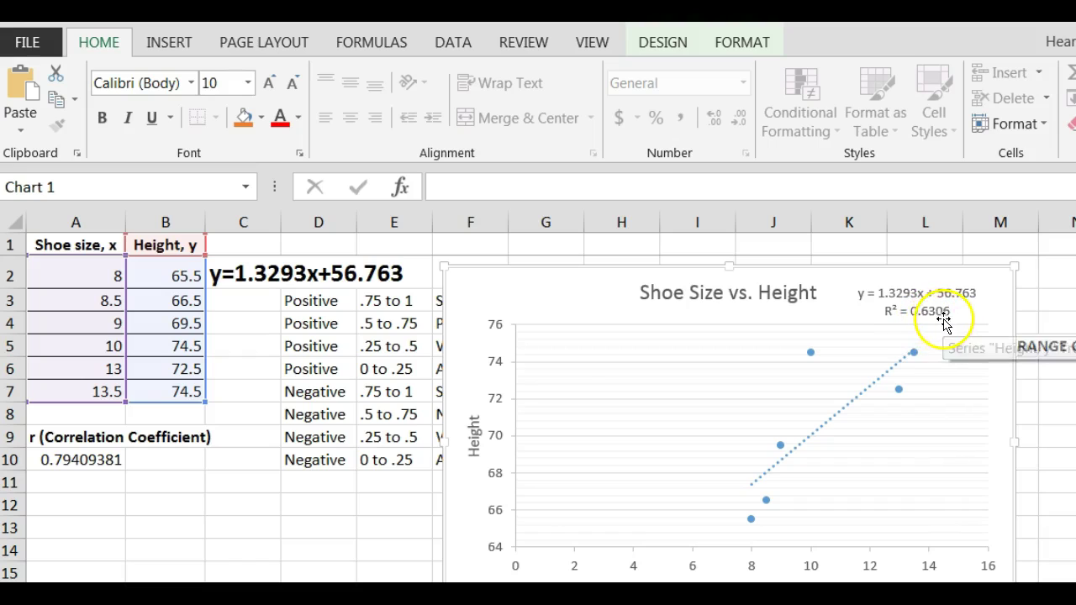
{"action": "left_click", "coordinate": [79, 482]}
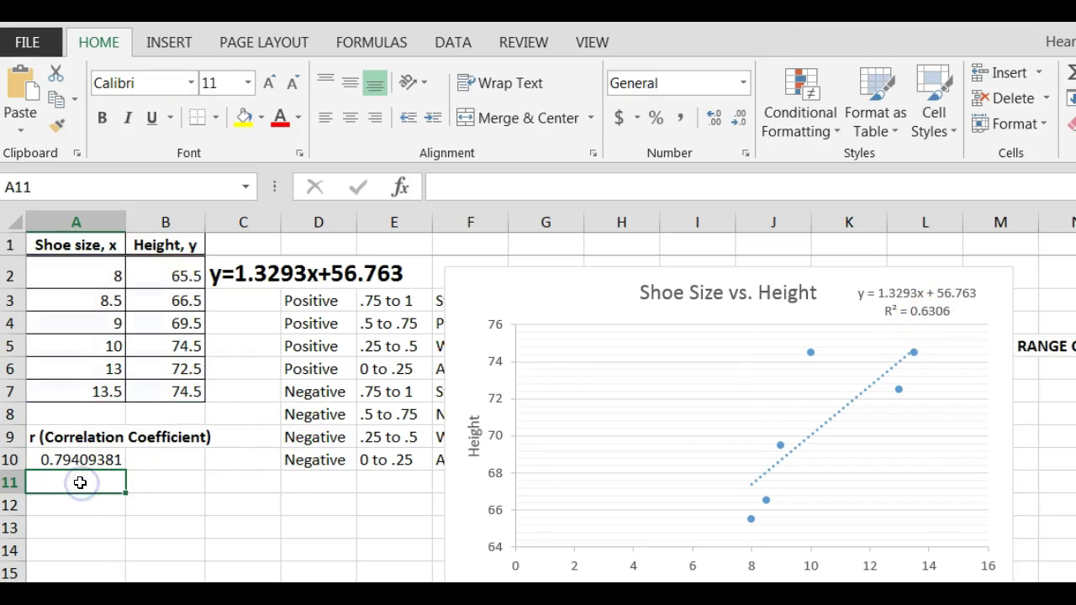
{"action": "type", "text": "="}
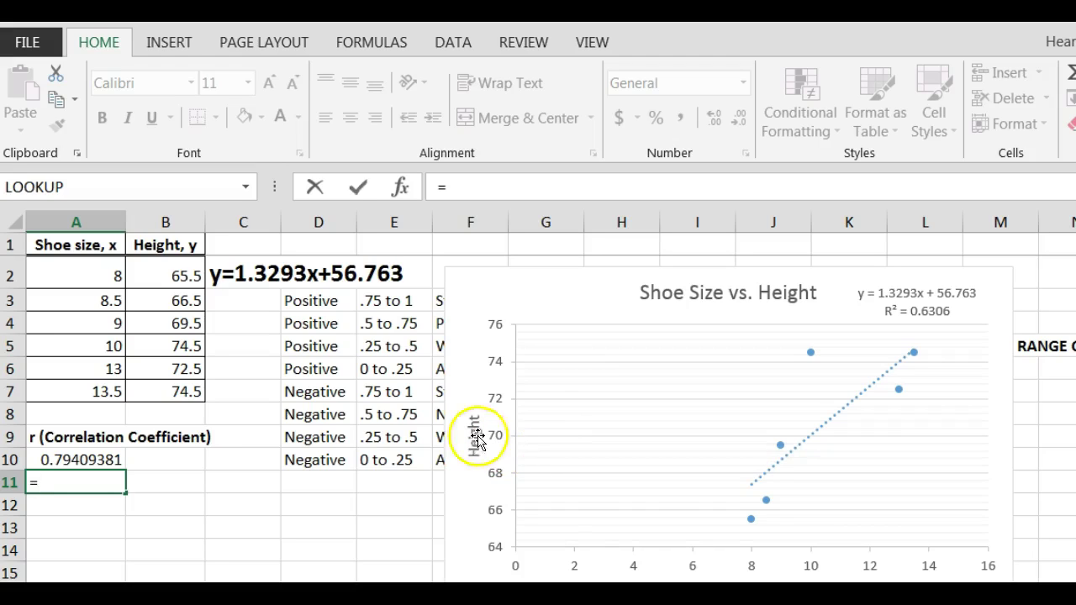
{"action": "left_click", "coordinate": [95, 460]}
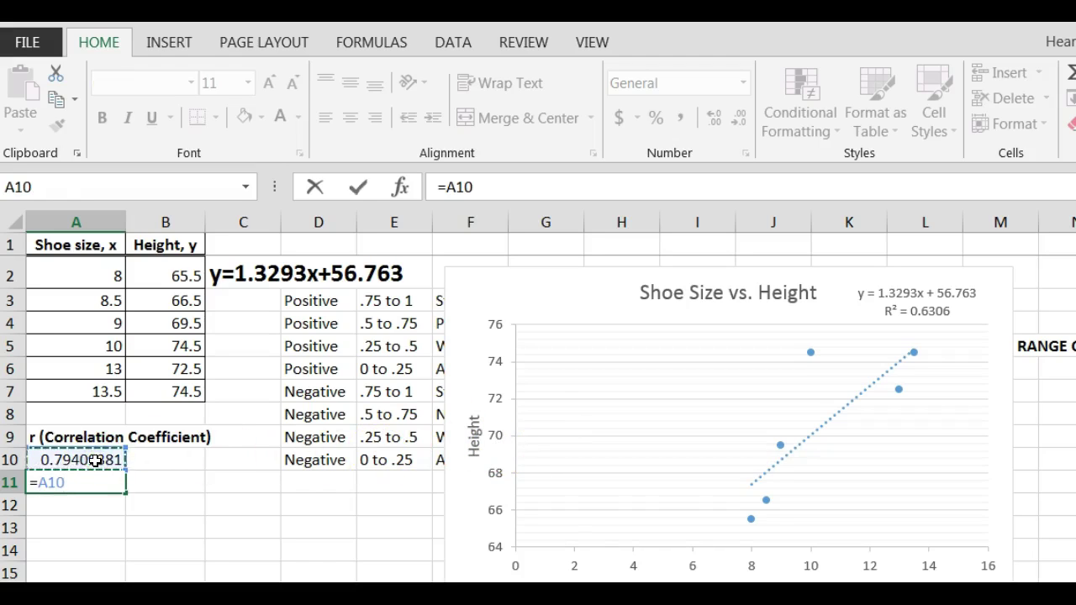
{"action": "type", "text": "^2"}
{"action": "left_click", "coordinate": [74, 483]}
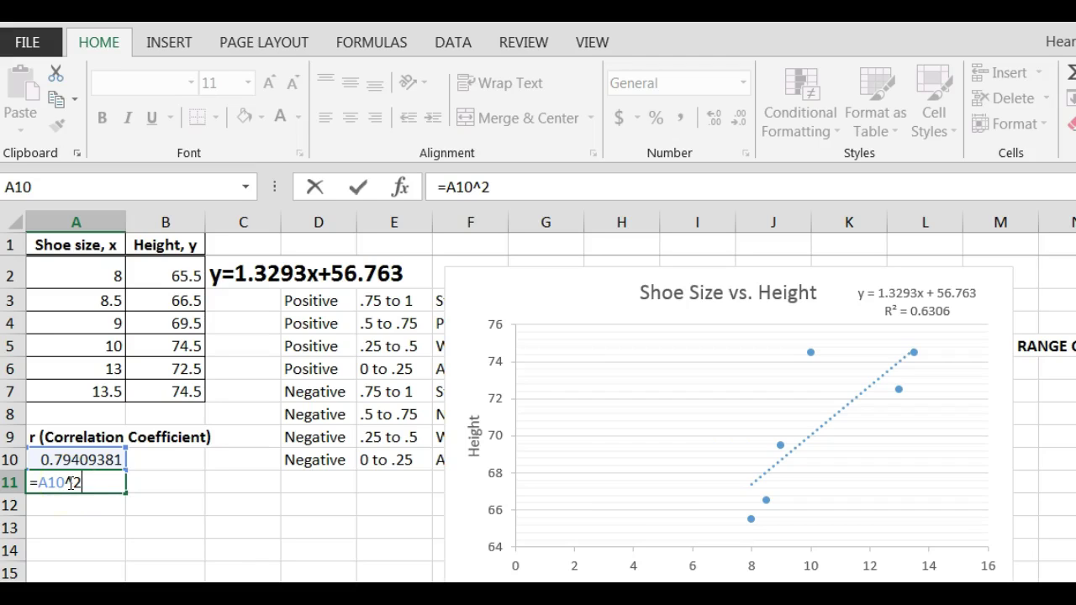
{"action": "left_click", "coordinate": [74, 482]}
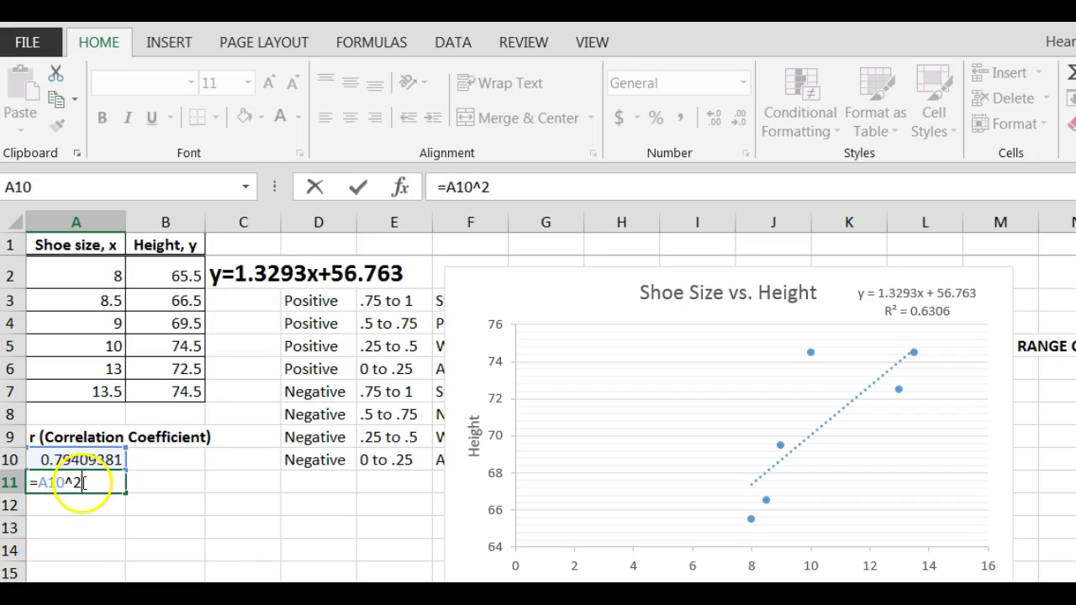
{"action": "key", "text": "Return"}
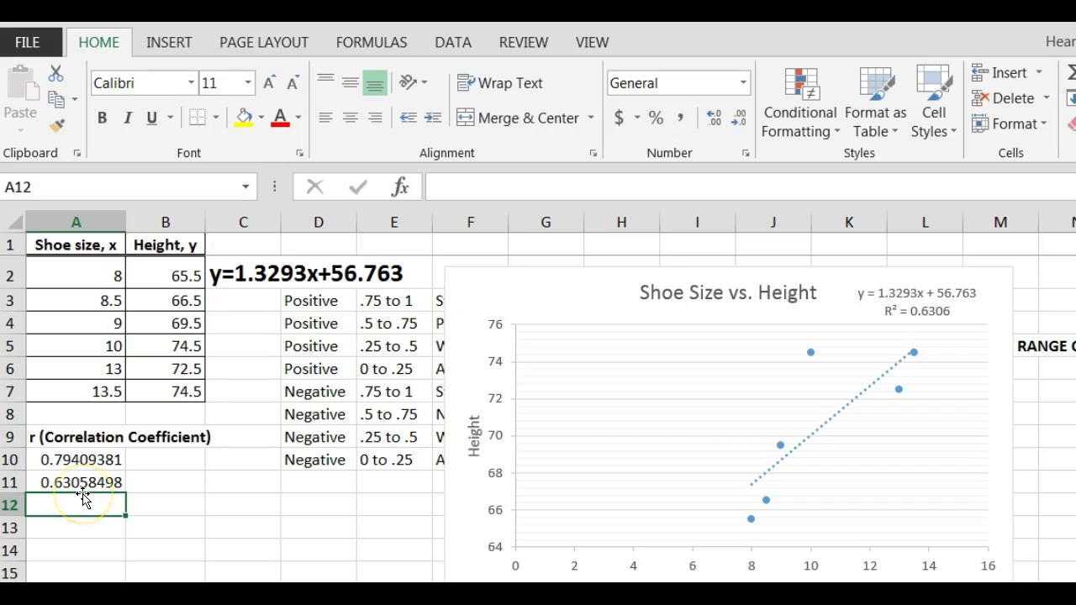
{"action": "left_click", "coordinate": [87, 462]}
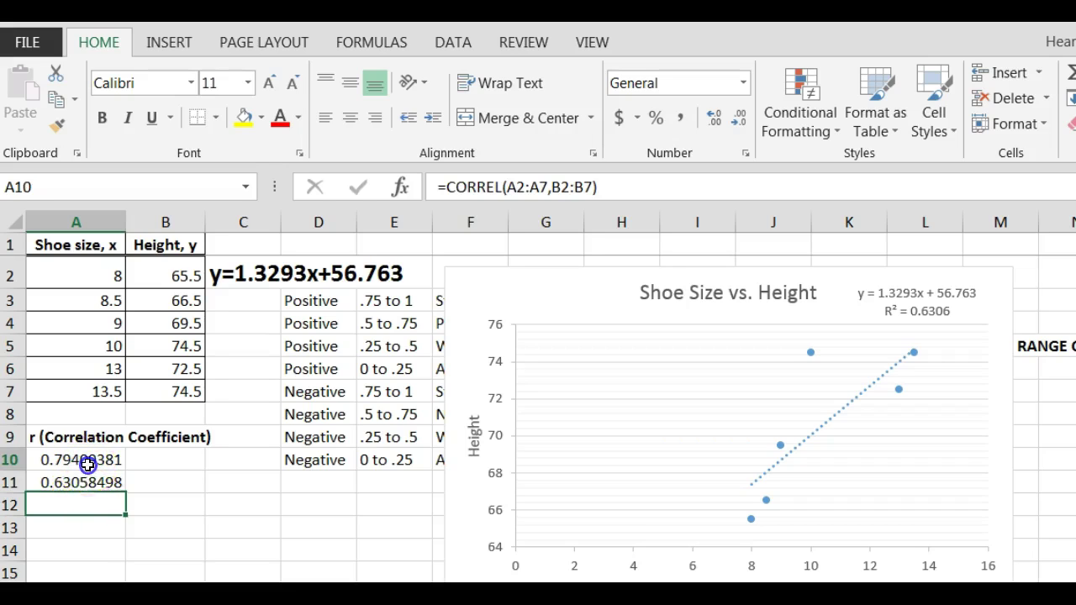